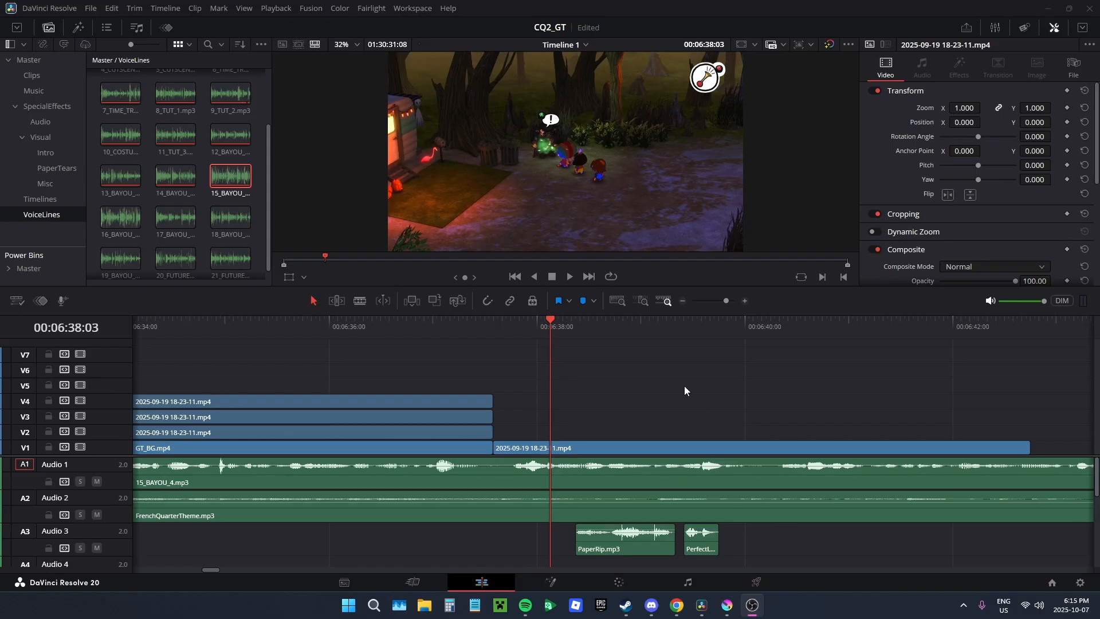
Step: Cut the gameplay clip on V1 at 06:38:21 and 06:38:22 to isolate a single frame
{"action": "left_click", "coordinate": [569, 276]}
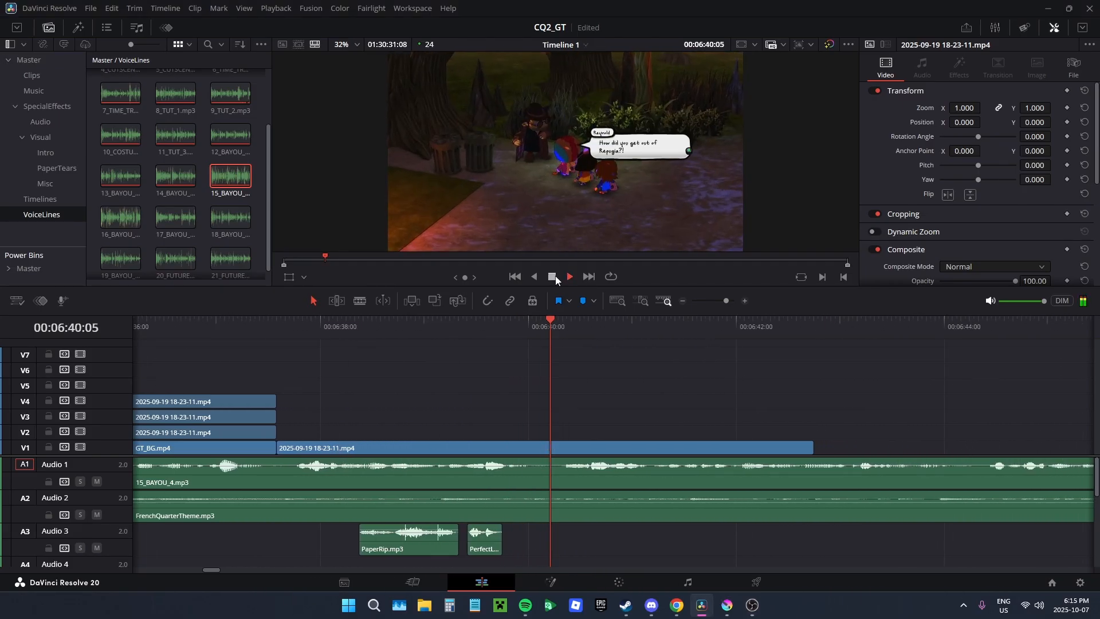
{"action": "left_click", "coordinate": [555, 276]}
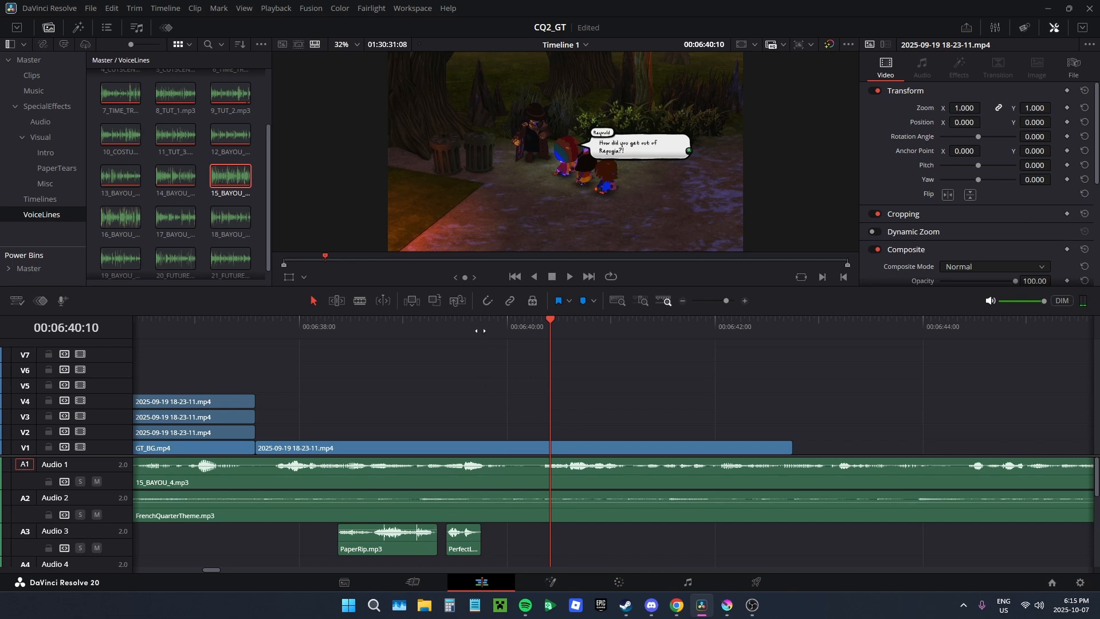
{"action": "left_click_drag", "start_coordinate": [480, 330], "coordinate": [632, 350]}
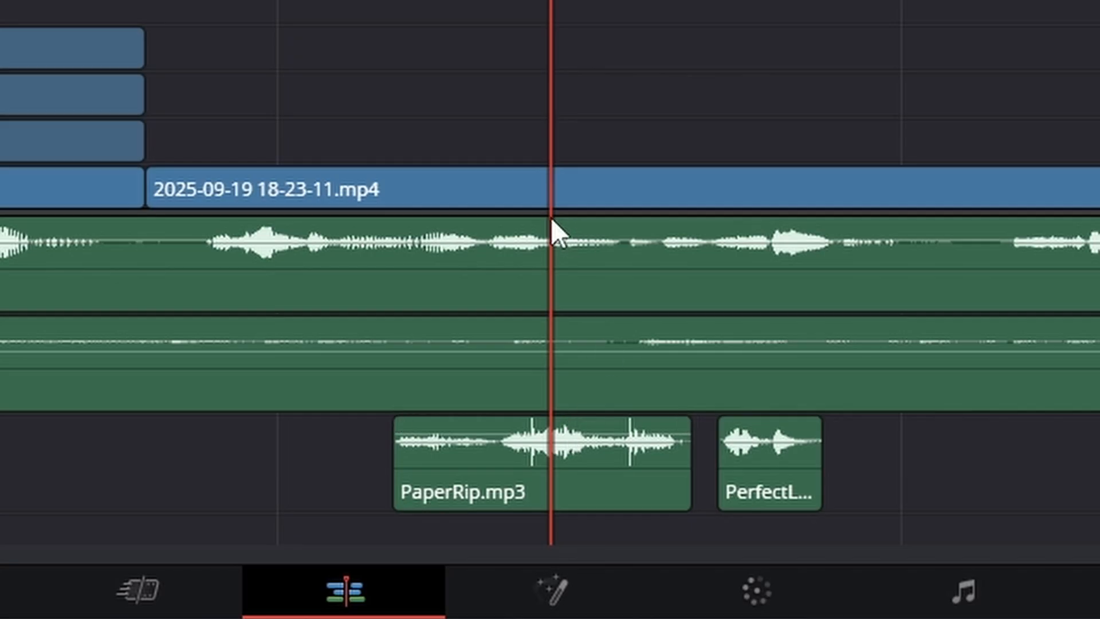
{"action": "key", "text": "b"}
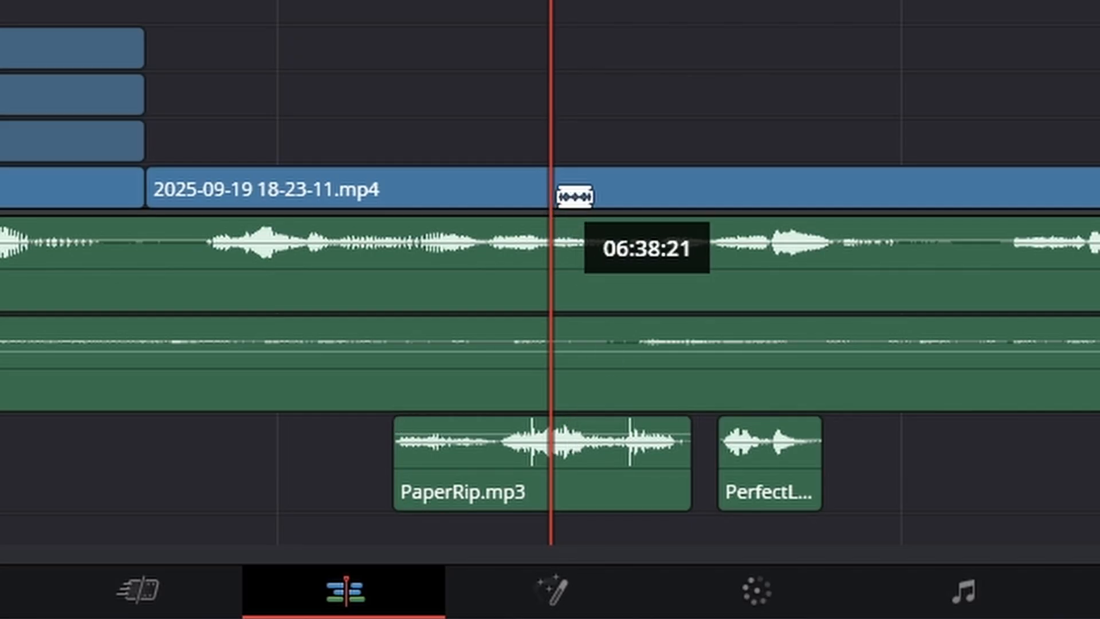
{"action": "left_click", "coordinate": [572, 201]}
{"action": "scroll", "coordinate": [595, 199], "scroll_direction": "up", "scroll_amount": 2}
{"action": "scroll", "coordinate": [596, 199], "scroll_direction": "up", "scroll_amount": 3}
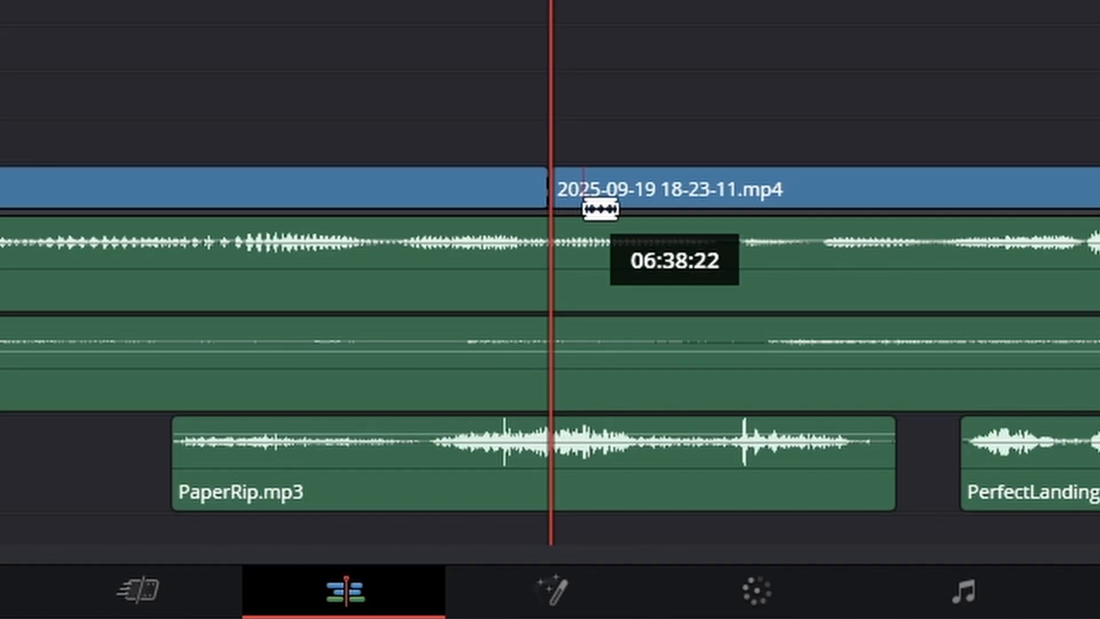
{"action": "left_click", "coordinate": [599, 209]}
{"action": "key", "text": "a"}
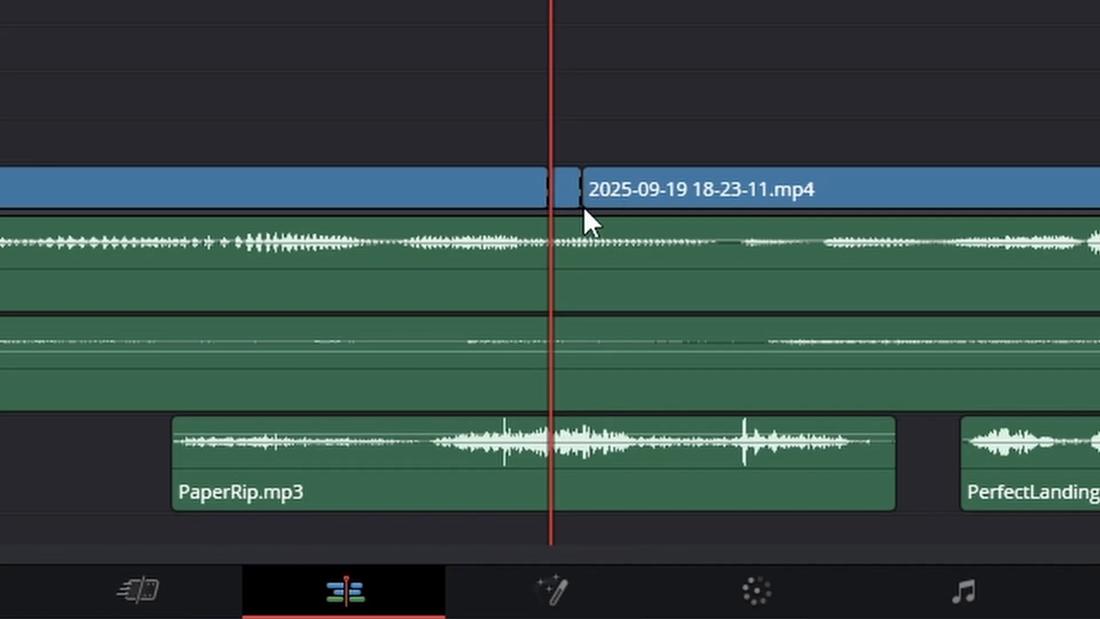
Step: Move the rest of the gameplay clip later on V1 and stretch the one-frame piece to fill the gap
{"action": "left_click", "coordinate": [620, 195]}
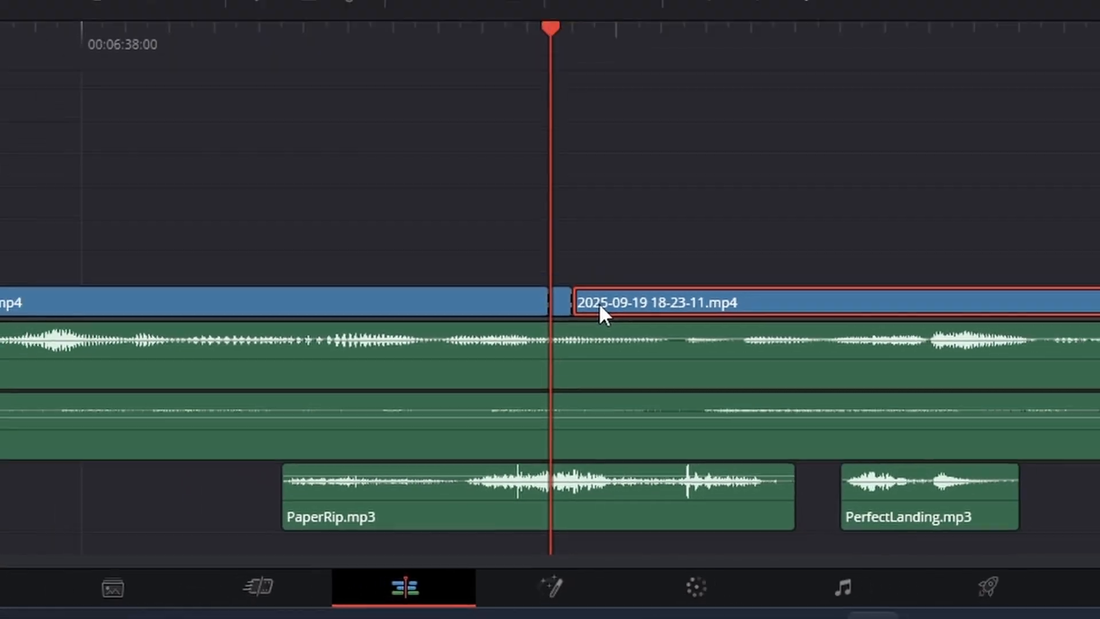
{"action": "left_click_drag", "start_coordinate": [599, 302], "coordinate": [933, 461]}
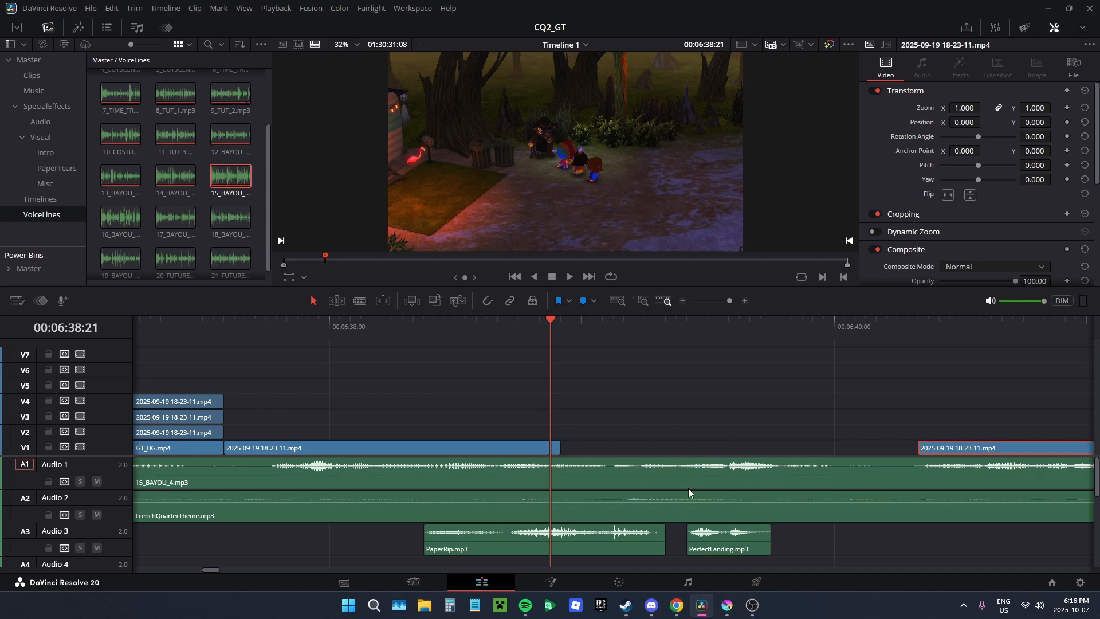
{"action": "left_click", "coordinate": [561, 450]}
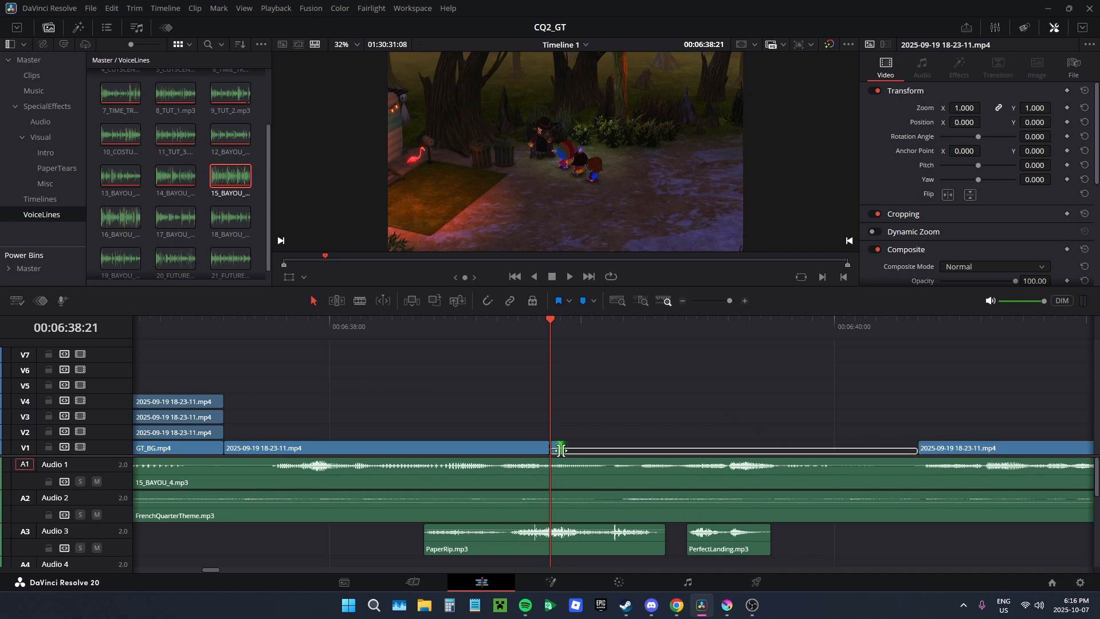
{"action": "left_click_drag", "start_coordinate": [561, 449], "coordinate": [917, 449]}
Step: Set the stretched piece's speed change to freeze frame and play through the result
{"action": "left_click", "coordinate": [716, 445]}
{"action": "scroll", "coordinate": [1010, 183], "scroll_direction": "down", "scroll_amount": 3}
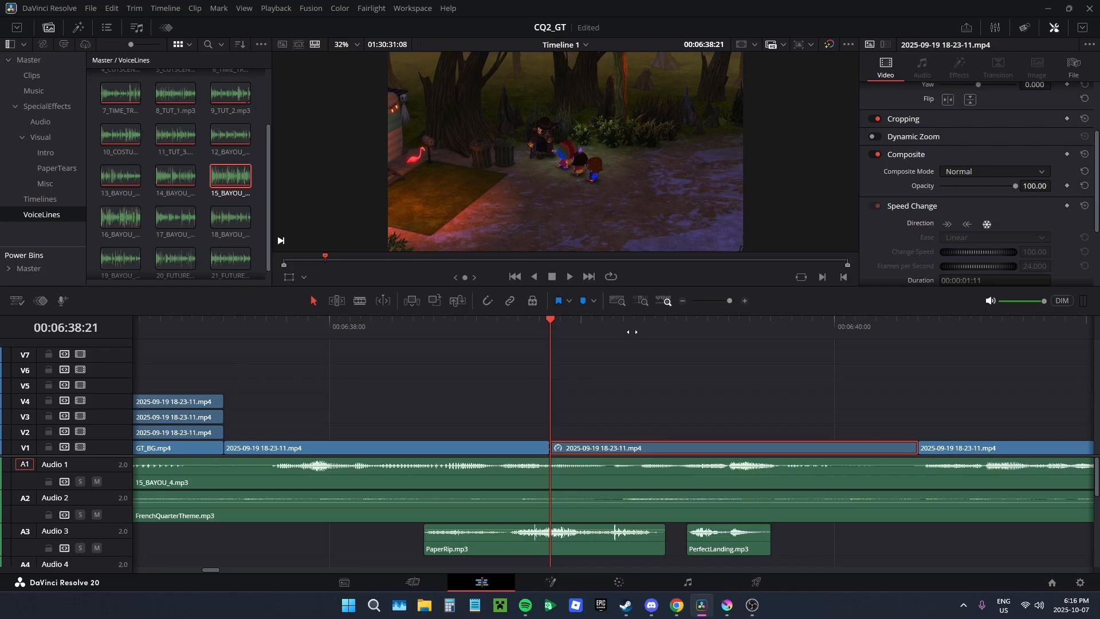
{"action": "left_click_drag", "start_coordinate": [632, 332], "coordinate": [904, 336]}
{"action": "left_click", "coordinate": [567, 278]}
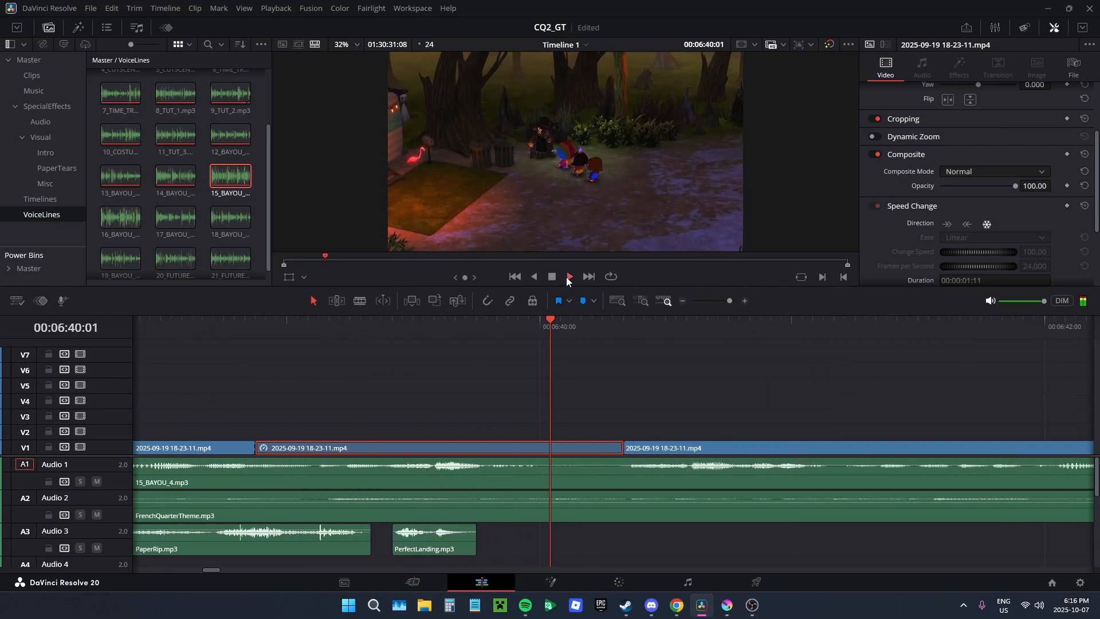
{"action": "left_click", "coordinate": [555, 279]}
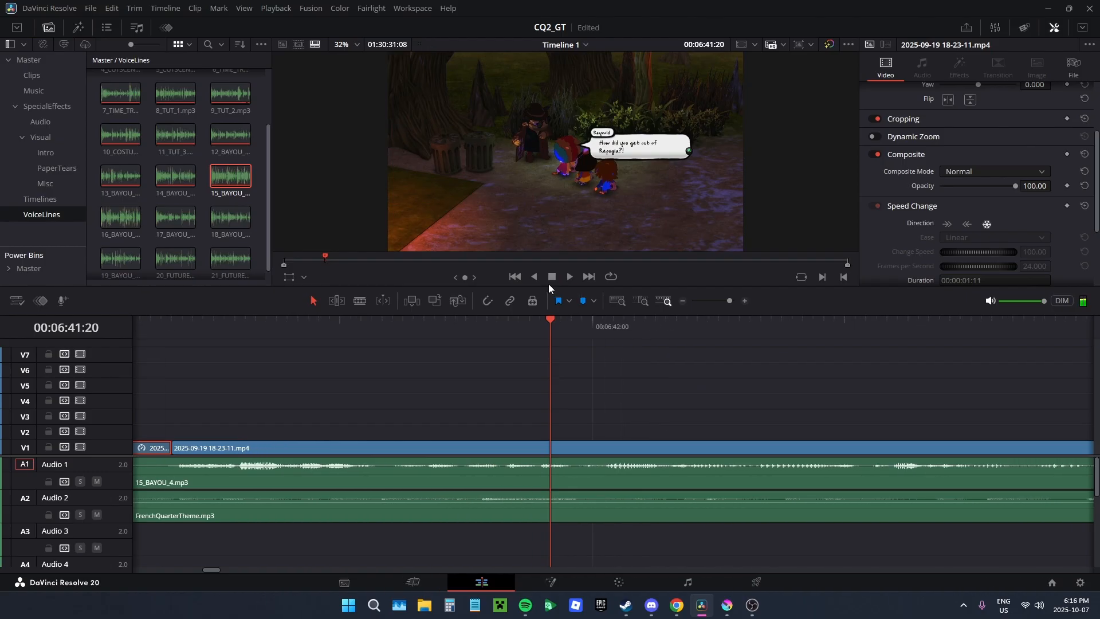
Step: Go back to the frozen section, show the frame full screen and capture a screenshot of the whole image
{"action": "left_click_drag", "start_coordinate": [967, 351], "coordinate": [1037, 375]}
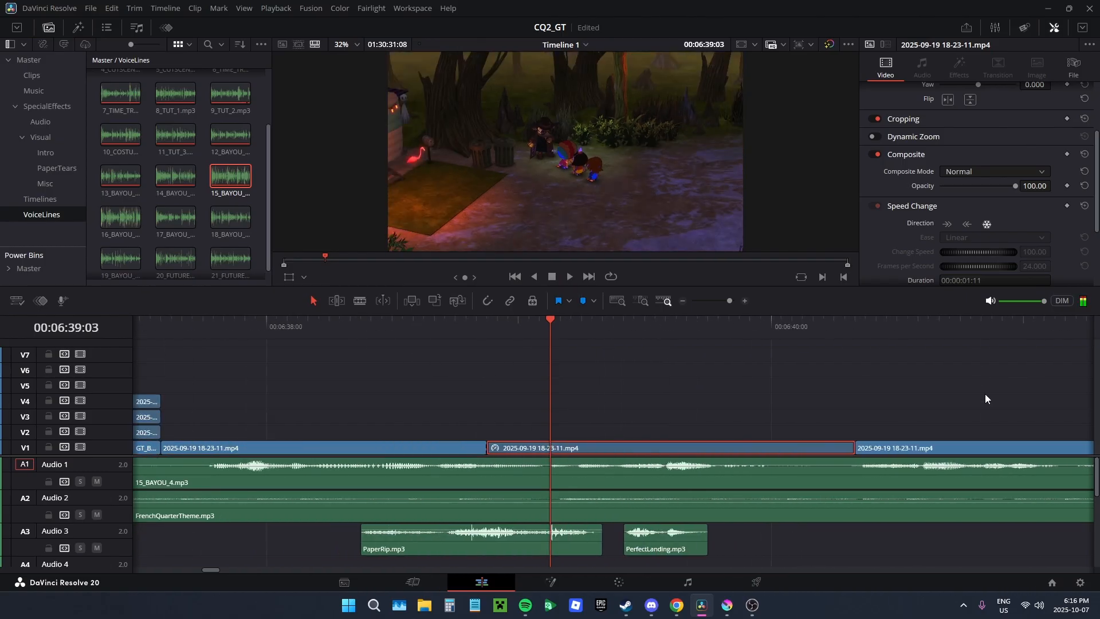
{"action": "key", "text": "ctrl+f"}
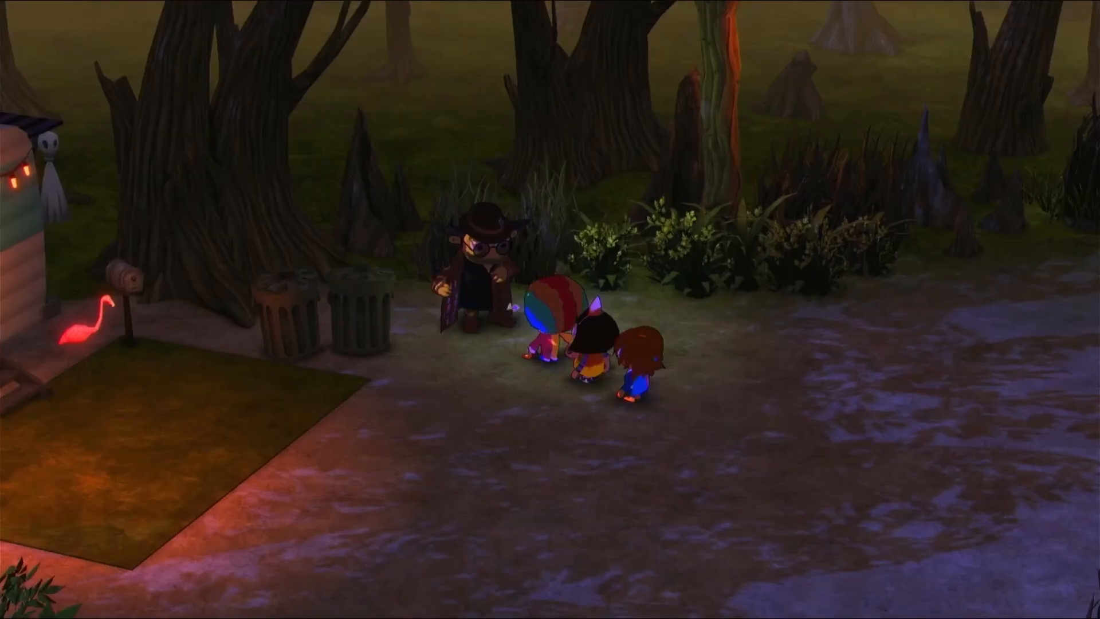
{"action": "key", "text": "super+shift+s"}
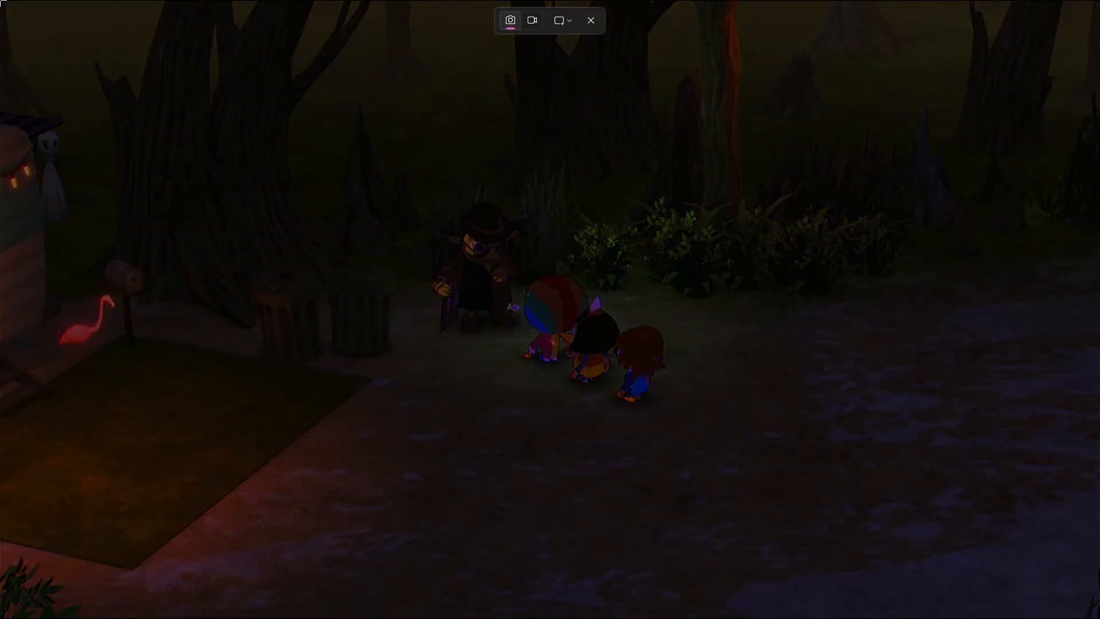
{"action": "left_click_drag", "start_coordinate": [1, 2], "coordinate": [1099, 618]}
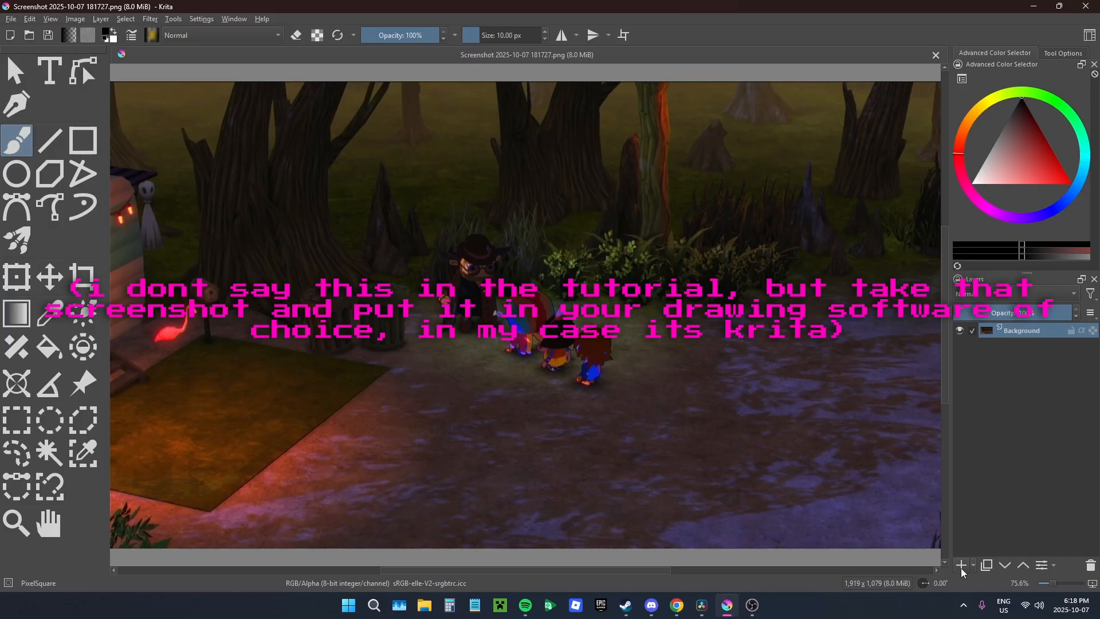
Step: In Krita, add a paint layer above the screenshot and set the foreground colour to #ff00bf
{"action": "left_click", "coordinate": [962, 570]}
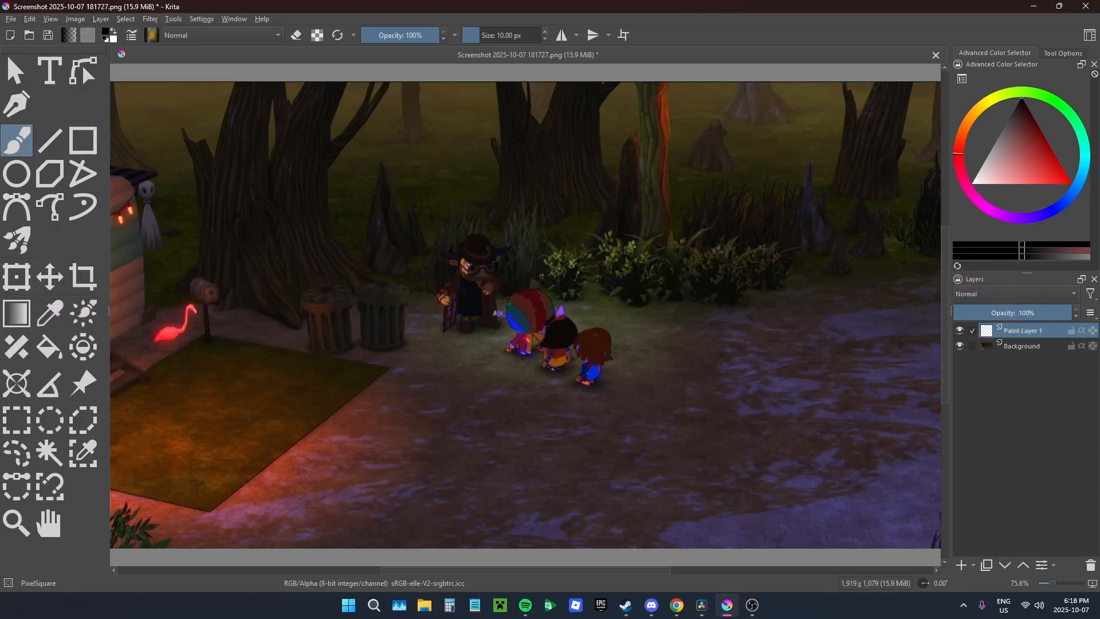
{"action": "left_click", "coordinate": [106, 33]}
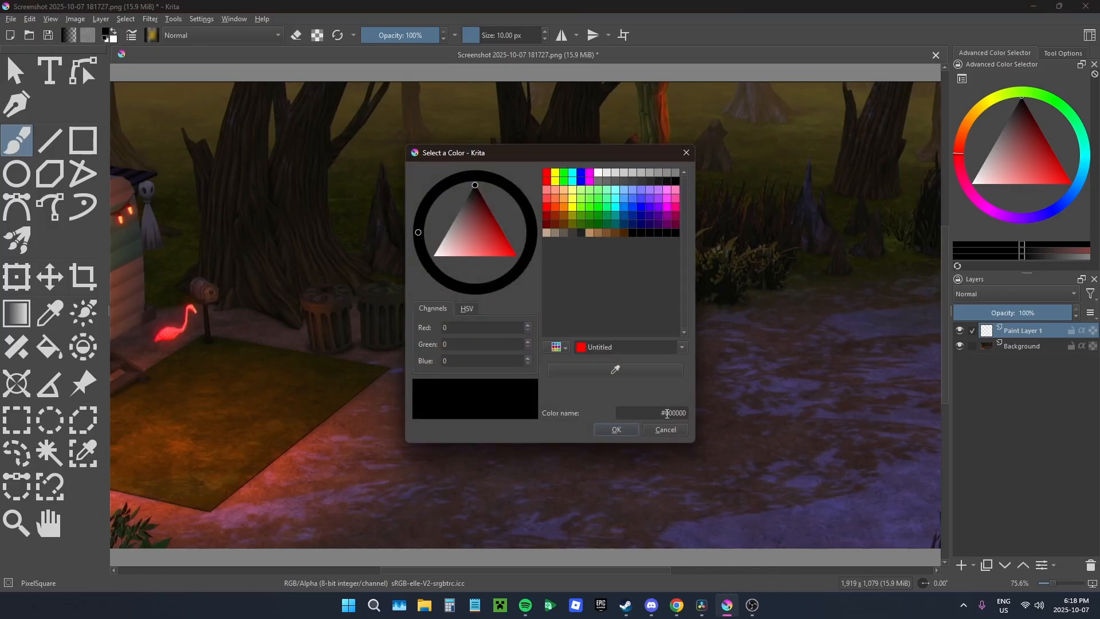
{"action": "left_click_drag", "start_coordinate": [666, 413], "coordinate": [743, 415]}
{"action": "type", "text": "ff00bf"}
{"action": "left_click", "coordinate": [612, 431]}
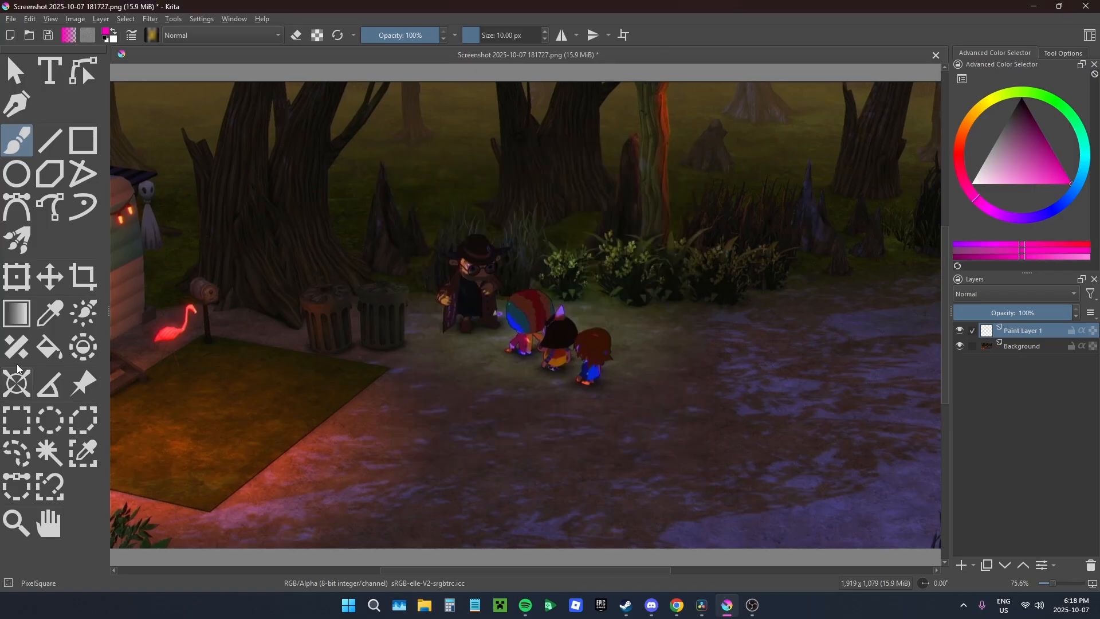
Step: With a 5 px Line tool, draw the slash shape's long slanted left side and the first zigzags of its upper edge
{"action": "left_click", "coordinate": [58, 138]}
{"action": "scroll", "coordinate": [547, 40], "scroll_direction": "down", "scroll_amount": 4}
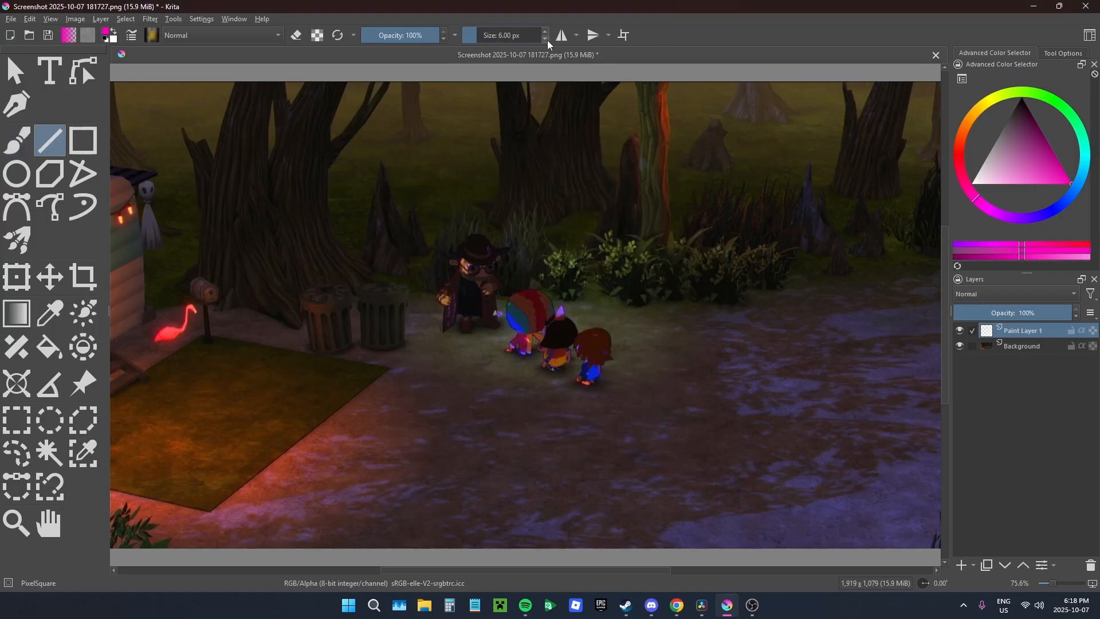
{"action": "scroll", "coordinate": [548, 43], "scroll_direction": "down", "scroll_amount": 1}
{"action": "mouse_move", "coordinate": [395, 467]}
{"action": "left_mouse_down"}
{"action": "mouse_move", "coordinate": [464, 103]}
{"action": "mouse_move", "coordinate": [462, 179]}
{"action": "left_mouse_up"}
{"action": "left_click_drag", "start_coordinate": [463, 179], "coordinate": [487, 127]}
{"action": "left_click_drag", "start_coordinate": [487, 128], "coordinate": [486, 178]}
{"action": "left_click_drag", "start_coordinate": [486, 178], "coordinate": [512, 109]}
{"action": "left_click_drag", "start_coordinate": [512, 108], "coordinate": [515, 153]}
{"action": "left_click_drag", "start_coordinate": [515, 152], "coordinate": [531, 117]}
{"action": "left_click_drag", "start_coordinate": [531, 118], "coordinate": [552, 107]}
{"action": "scroll", "coordinate": [535, 119], "scroll_direction": "up", "scroll_amount": 5}
{"action": "key", "text": "ctrl+z"}
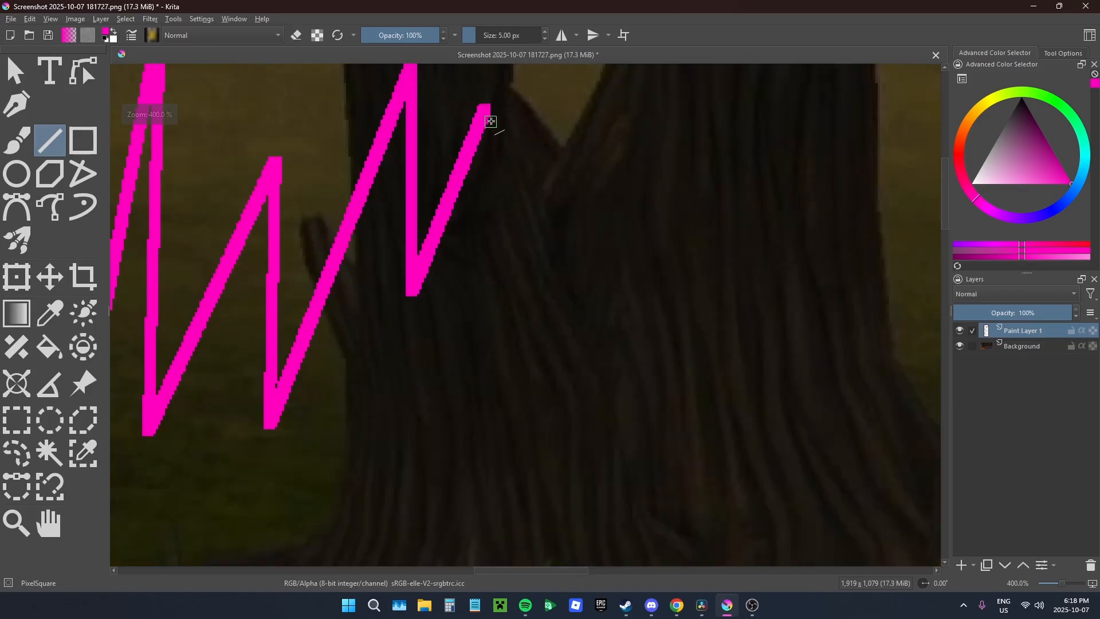
{"action": "scroll", "coordinate": [483, 112], "scroll_direction": "down", "scroll_amount": 5}
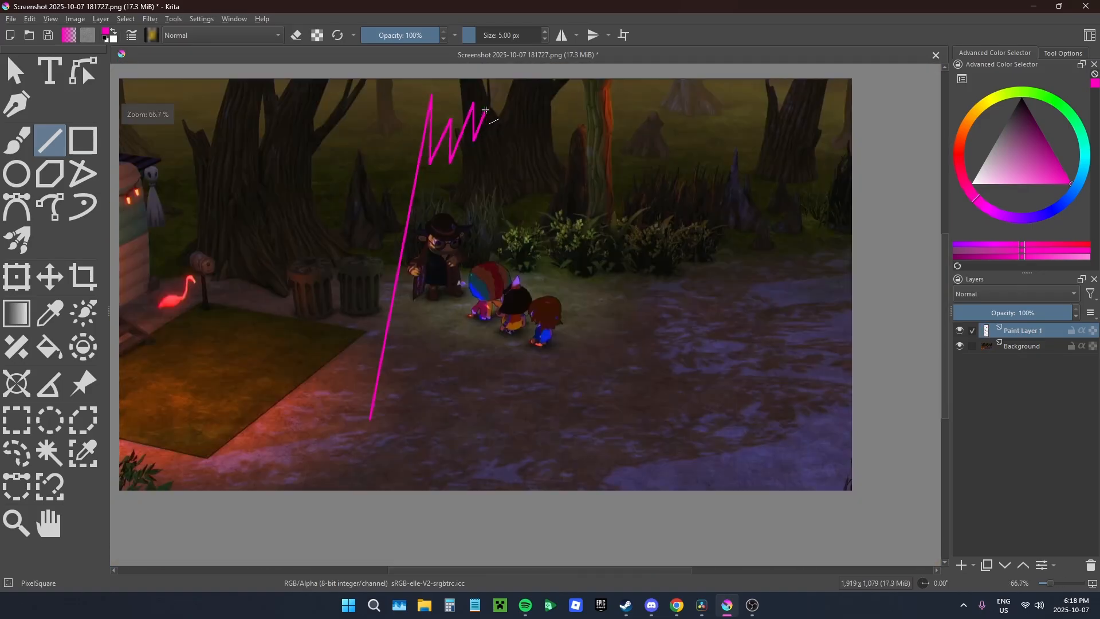
Step: Continue the slash's upper edge with more zigzags and try a long slanted line down its right side
{"action": "left_click_drag", "start_coordinate": [485, 110], "coordinate": [521, 89]}
{"action": "left_click_drag", "start_coordinate": [521, 88], "coordinate": [520, 159]}
{"action": "left_click_drag", "start_coordinate": [519, 159], "coordinate": [541, 109]}
{"action": "left_click_drag", "start_coordinate": [541, 109], "coordinate": [572, 84]}
{"action": "left_click_drag", "start_coordinate": [572, 84], "coordinate": [583, 181]}
{"action": "left_click_drag", "start_coordinate": [583, 181], "coordinate": [612, 102]}
{"action": "mouse_move", "coordinate": [612, 102]}
{"action": "left_mouse_down"}
{"action": "mouse_move", "coordinate": [575, 575]}
{"action": "mouse_move", "coordinate": [518, 397]}
{"action": "mouse_move", "coordinate": [527, 413]}
{"action": "left_mouse_up"}
{"action": "mouse_move", "coordinate": [527, 413]}
{"action": "left_mouse_down"}
{"action": "mouse_move", "coordinate": [522, 2]}
{"action": "mouse_move", "coordinate": [525, 441]}
{"action": "mouse_move", "coordinate": [507, 524]}
{"action": "mouse_move", "coordinate": [479, 430]}
{"action": "mouse_move", "coordinate": [459, 508]}
{"action": "mouse_move", "coordinate": [478, 522]}
{"action": "left_mouse_up"}
{"action": "key", "text": "ctrl+z"}
Step: Draw the slash's long right side, undoing the misplaced line, and begin its jagged lower edge
{"action": "scroll", "coordinate": [463, 495], "scroll_direction": "up", "scroll_amount": 3}
{"action": "left_click_drag", "start_coordinate": [522, 231], "coordinate": [434, 540]}
{"action": "left_click_drag", "start_coordinate": [434, 540], "coordinate": [454, 458]}
{"action": "key", "text": "ctrl+z"}
{"action": "scroll", "coordinate": [523, 174], "scroll_direction": "up", "scroll_amount": 1}
{"action": "scroll", "coordinate": [523, 176], "scroll_direction": "down", "scroll_amount": 4}
{"action": "left_click_drag", "start_coordinate": [523, 174], "coordinate": [430, 517]}
{"action": "left_click_drag", "start_coordinate": [431, 516], "coordinate": [425, 445]}
{"action": "mouse_move", "coordinate": [425, 445]}
{"action": "left_mouse_down"}
{"action": "mouse_move", "coordinate": [700, 437]}
{"action": "mouse_move", "coordinate": [668, 542]}
{"action": "mouse_move", "coordinate": [682, 347]}
{"action": "left_mouse_up"}
{"action": "scroll", "coordinate": [699, 437], "scroll_direction": "up", "scroll_amount": 2}
{"action": "left_click_drag", "start_coordinate": [681, 348], "coordinate": [622, 533]}
Step: Draw further zigzag lines to extend the jagged lower edge of the slash shape toward its left side
{"action": "left_click_drag", "start_coordinate": [621, 483], "coordinate": [621, 467]}
{"action": "left_click_drag", "start_coordinate": [621, 468], "coordinate": [585, 523]}
{"action": "mouse_move", "coordinate": [586, 523]}
{"action": "left_mouse_down"}
{"action": "mouse_move", "coordinate": [590, 344]}
{"action": "mouse_move", "coordinate": [593, 406]}
{"action": "left_mouse_up"}
{"action": "mouse_move", "coordinate": [593, 406]}
{"action": "left_mouse_down"}
{"action": "mouse_move", "coordinate": [536, 552]}
{"action": "mouse_move", "coordinate": [541, 409]}
{"action": "mouse_move", "coordinate": [474, 565]}
{"action": "left_mouse_up"}
{"action": "mouse_move", "coordinate": [475, 565]}
{"action": "left_mouse_down"}
{"action": "mouse_move", "coordinate": [475, 423]}
{"action": "mouse_move", "coordinate": [437, 523]}
{"action": "left_mouse_up"}
{"action": "scroll", "coordinate": [434, 406], "scroll_direction": "down", "scroll_amount": 2}
{"action": "mouse_move", "coordinate": [437, 523]}
{"action": "left_mouse_down"}
{"action": "mouse_move", "coordinate": [434, 406]}
{"action": "mouse_move", "coordinate": [454, 557]}
{"action": "left_mouse_up"}
{"action": "left_click_drag", "start_coordinate": [454, 557], "coordinate": [452, 516]}
{"action": "mouse_move", "coordinate": [451, 371]}
{"action": "left_mouse_down"}
{"action": "mouse_move", "coordinate": [420, 454]}
{"action": "mouse_move", "coordinate": [424, 409]}
{"action": "left_mouse_up"}
{"action": "left_click_drag", "start_coordinate": [424, 409], "coordinate": [405, 427]}
Step: Add a narrower slash left of the man in the hat, with a zigzag upper edge and long slanted sides
{"action": "left_click_drag", "start_coordinate": [404, 428], "coordinate": [520, 247]}
{"action": "left_click_drag", "start_coordinate": [520, 247], "coordinate": [536, 203]}
{"action": "mouse_move", "coordinate": [536, 203]}
{"action": "left_mouse_down"}
{"action": "mouse_move", "coordinate": [537, 249]}
{"action": "mouse_move", "coordinate": [556, 212]}
{"action": "left_mouse_up"}
{"action": "mouse_move", "coordinate": [556, 211]}
{"action": "left_mouse_down"}
{"action": "mouse_move", "coordinate": [558, 284]}
{"action": "mouse_move", "coordinate": [570, 289]}
{"action": "left_mouse_up"}
{"action": "left_click_drag", "start_coordinate": [570, 289], "coordinate": [593, 240]}
{"action": "mouse_move", "coordinate": [593, 240]}
{"action": "left_mouse_down"}
{"action": "mouse_move", "coordinate": [563, 481]}
{"action": "mouse_move", "coordinate": [531, 505]}
{"action": "mouse_move", "coordinate": [527, 467]}
{"action": "left_mouse_up"}
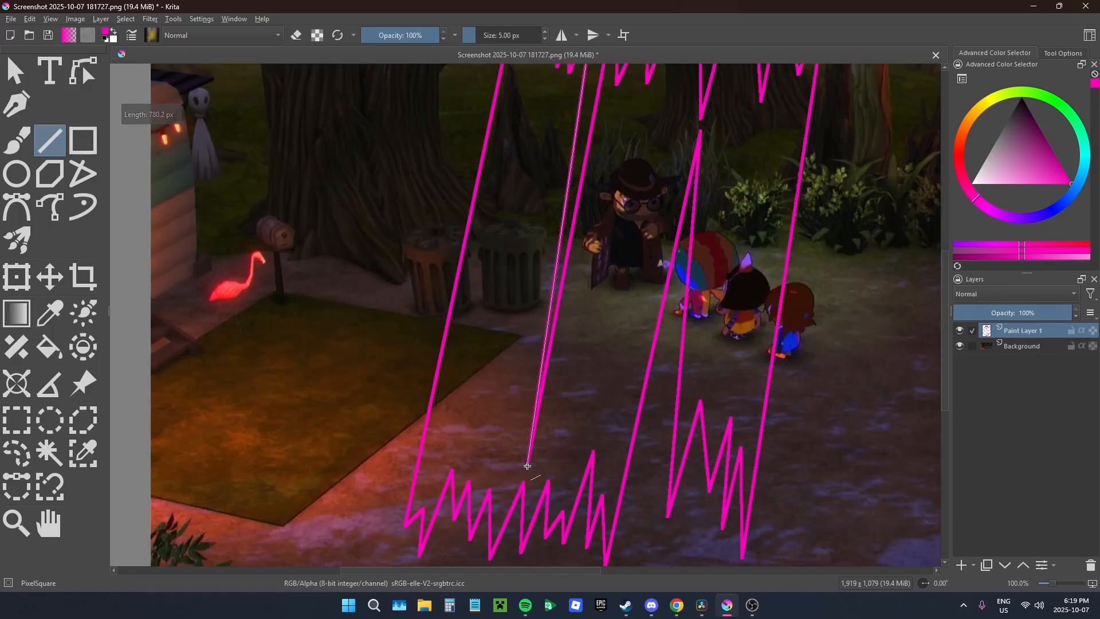
{"action": "scroll", "coordinate": [541, 487], "scroll_direction": "up", "scroll_amount": 5}
{"action": "scroll", "coordinate": [541, 488], "scroll_direction": "down", "scroll_amount": 7}
{"action": "scroll", "coordinate": [480, 492], "scroll_direction": "up", "scroll_amount": 2}
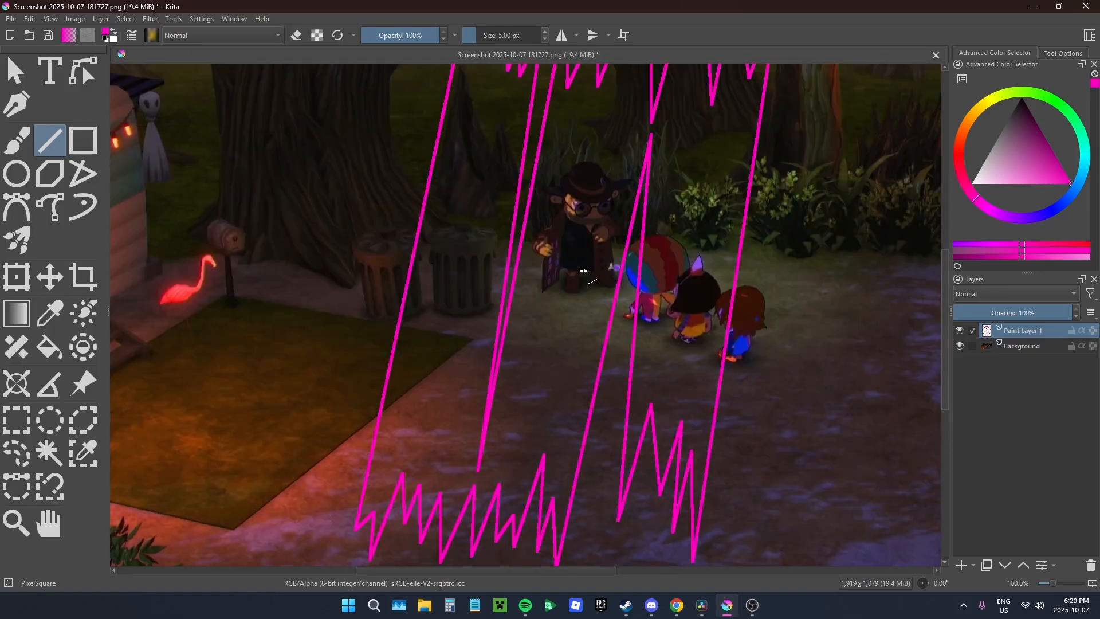
Step: Trace the man's hat crown, brim, band and feather with a 2 px freehand brush
{"action": "left_click_drag", "start_coordinate": [581, 272], "coordinate": [527, 376]}
{"action": "key", "text": "b"}
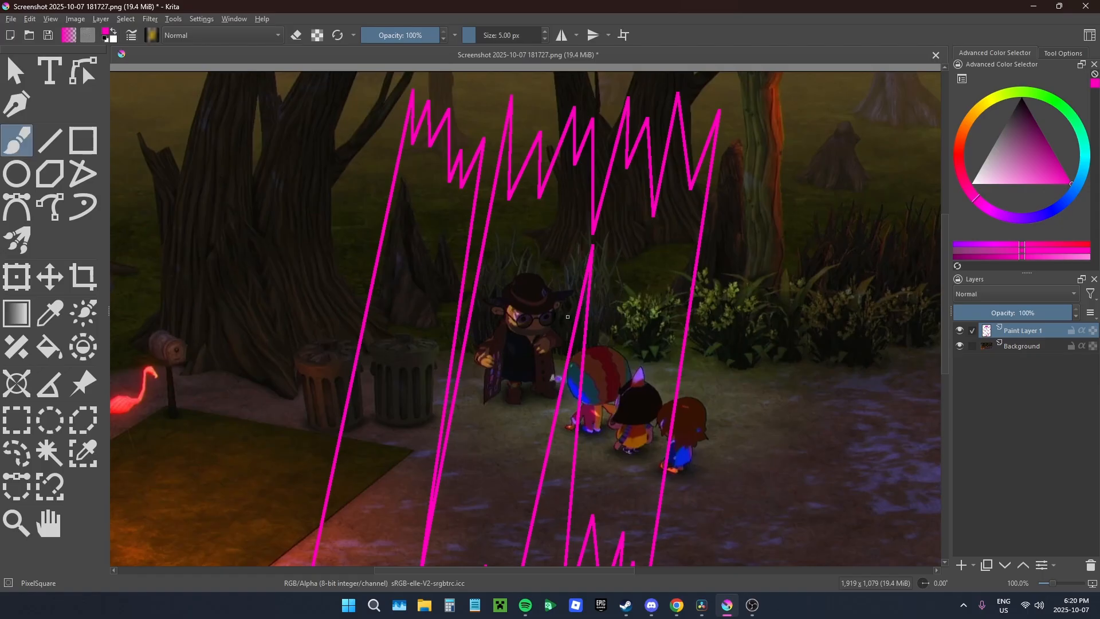
{"action": "scroll", "coordinate": [536, 324], "scroll_direction": "up", "scroll_amount": 4}
{"action": "scroll", "coordinate": [536, 325], "scroll_direction": "up", "scroll_amount": 1}
{"action": "left_click", "coordinate": [544, 39]}
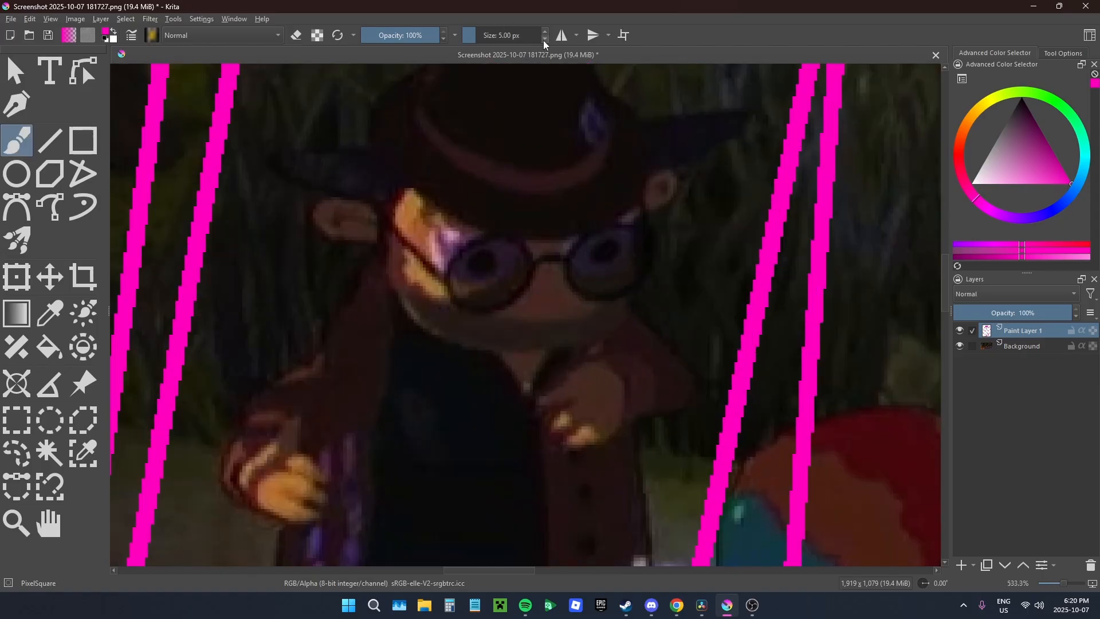
{"action": "left_click", "coordinate": [544, 40]}
{"action": "left_click", "coordinate": [544, 40]}
{"action": "left_click_drag", "start_coordinate": [407, 284], "coordinate": [409, 435]}
{"action": "scroll", "coordinate": [373, 304], "scroll_direction": "up", "scroll_amount": 2}
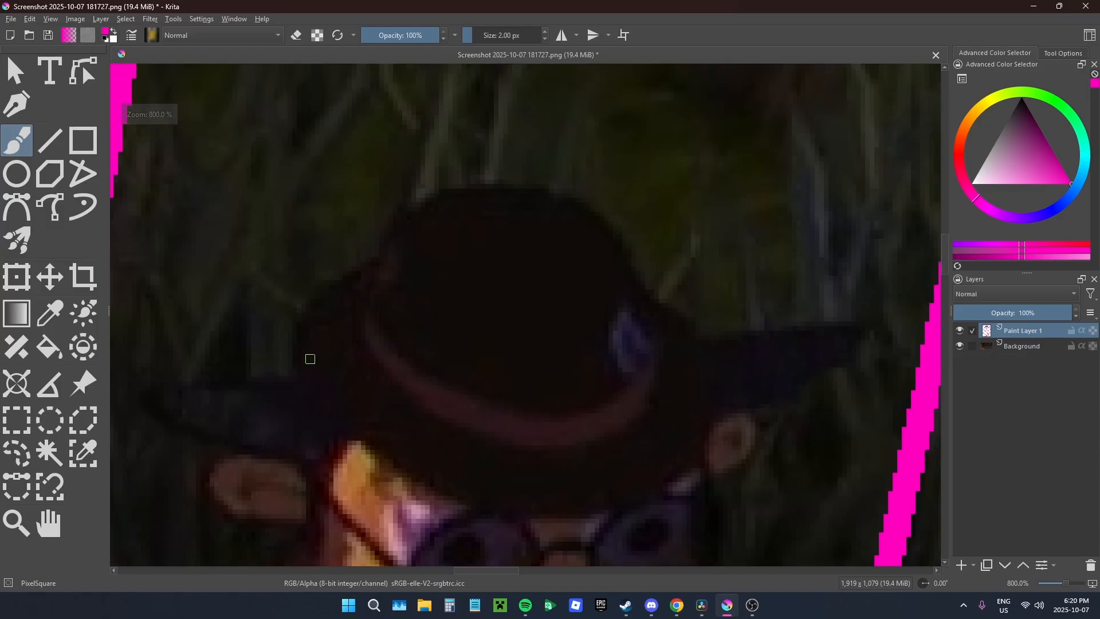
{"action": "mouse_move", "coordinate": [299, 383]}
{"action": "left_mouse_down"}
{"action": "mouse_move", "coordinate": [523, 503]}
{"action": "mouse_move", "coordinate": [702, 320]}
{"action": "mouse_move", "coordinate": [555, 441]}
{"action": "mouse_move", "coordinate": [378, 261]}
{"action": "mouse_move", "coordinate": [298, 390]}
{"action": "left_mouse_up"}
{"action": "mouse_move", "coordinate": [358, 339]}
{"action": "left_mouse_down"}
{"action": "mouse_move", "coordinate": [539, 408]}
{"action": "mouse_move", "coordinate": [612, 314]}
{"action": "mouse_move", "coordinate": [630, 347]}
{"action": "left_mouse_up"}
{"action": "scroll", "coordinate": [627, 343], "scroll_direction": "down", "scroll_amount": 1}
{"action": "scroll", "coordinate": [558, 218], "scroll_direction": "up", "scroll_amount": 2}
{"action": "left_click_drag", "start_coordinate": [725, 383], "coordinate": [364, 364]}
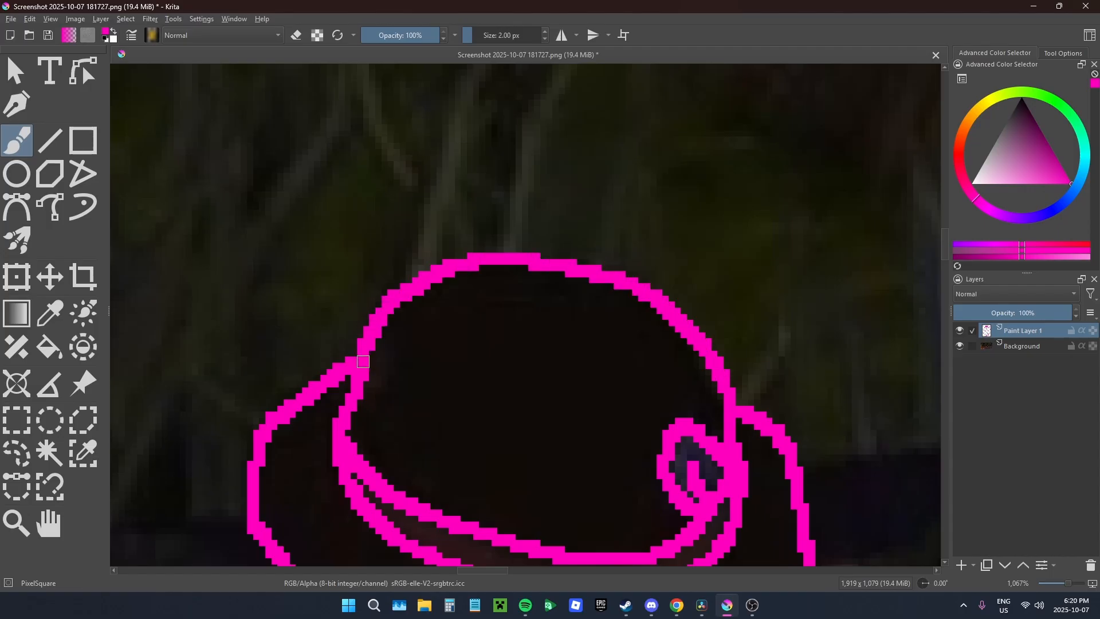
Step: Trace the dark point on the hat's left side and the glasses, and paint in both pupils
{"action": "scroll", "coordinate": [454, 281], "scroll_direction": "down", "scroll_amount": 5}
{"action": "scroll", "coordinate": [527, 500], "scroll_direction": "up", "scroll_amount": 5}
{"action": "scroll", "coordinate": [527, 500], "scroll_direction": "down", "scroll_amount": 5}
{"action": "scroll", "coordinate": [424, 315], "scroll_direction": "up", "scroll_amount": 6}
{"action": "mouse_move", "coordinate": [616, 322]}
{"action": "left_mouse_down"}
{"action": "mouse_move", "coordinate": [475, 320]}
{"action": "mouse_move", "coordinate": [662, 432]}
{"action": "mouse_move", "coordinate": [679, 402]}
{"action": "left_mouse_up"}
{"action": "left_click_drag", "start_coordinate": [679, 402], "coordinate": [649, 164]}
{"action": "mouse_move", "coordinate": [612, 209]}
{"action": "left_mouse_down"}
{"action": "mouse_move", "coordinate": [690, 310]}
{"action": "mouse_move", "coordinate": [912, 310]}
{"action": "mouse_move", "coordinate": [738, 351]}
{"action": "left_mouse_up"}
{"action": "left_click_drag", "start_coordinate": [684, 355], "coordinate": [488, 373]}
{"action": "mouse_move", "coordinate": [623, 315]}
{"action": "left_mouse_down"}
{"action": "mouse_move", "coordinate": [612, 341]}
{"action": "mouse_move", "coordinate": [629, 321]}
{"action": "left_mouse_up"}
{"action": "mouse_move", "coordinate": [535, 353]}
{"action": "left_mouse_down"}
{"action": "mouse_move", "coordinate": [514, 308]}
{"action": "mouse_move", "coordinate": [621, 277]}
{"action": "left_mouse_up"}
{"action": "mouse_move", "coordinate": [575, 390]}
{"action": "left_mouse_down"}
{"action": "mouse_move", "coordinate": [459, 334]}
{"action": "mouse_move", "coordinate": [405, 367]}
{"action": "left_mouse_up"}
{"action": "mouse_move", "coordinate": [547, 303]}
{"action": "left_mouse_down"}
{"action": "mouse_move", "coordinate": [607, 304]}
{"action": "mouse_move", "coordinate": [682, 373]}
{"action": "mouse_move", "coordinate": [616, 305]}
{"action": "left_mouse_up"}
{"action": "left_click_drag", "start_coordinate": [716, 270], "coordinate": [709, 288]}
{"action": "left_click_drag", "start_coordinate": [695, 280], "coordinate": [690, 284]}
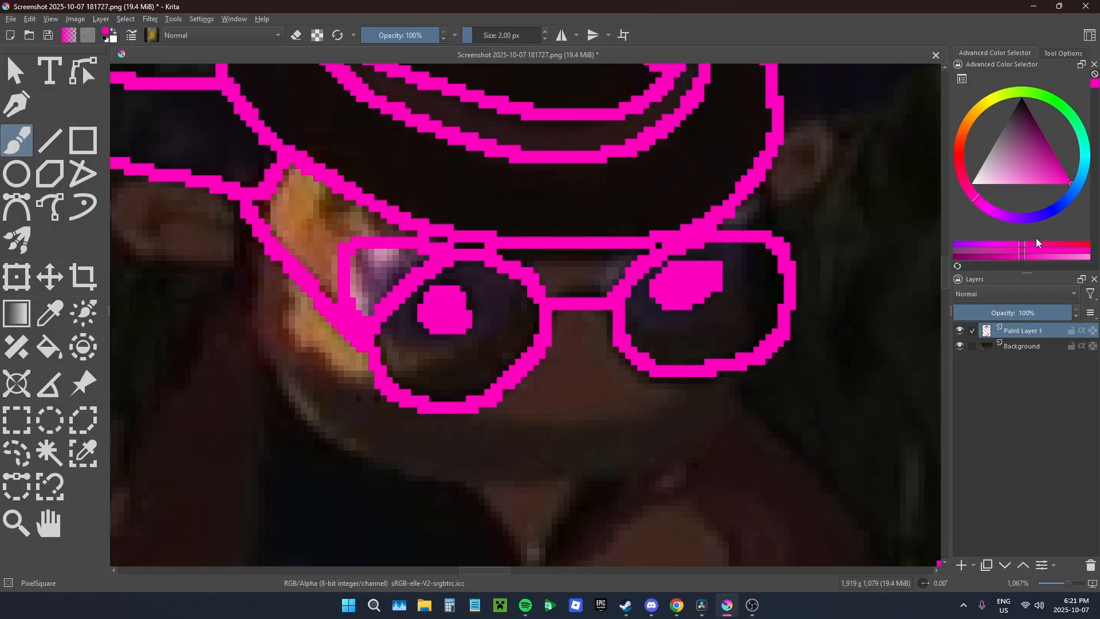
Step: Fill both lenses of the glasses with the pink colour at 35% tool opacity, keeping the layer at 100%
{"action": "left_click", "coordinate": [991, 312]}
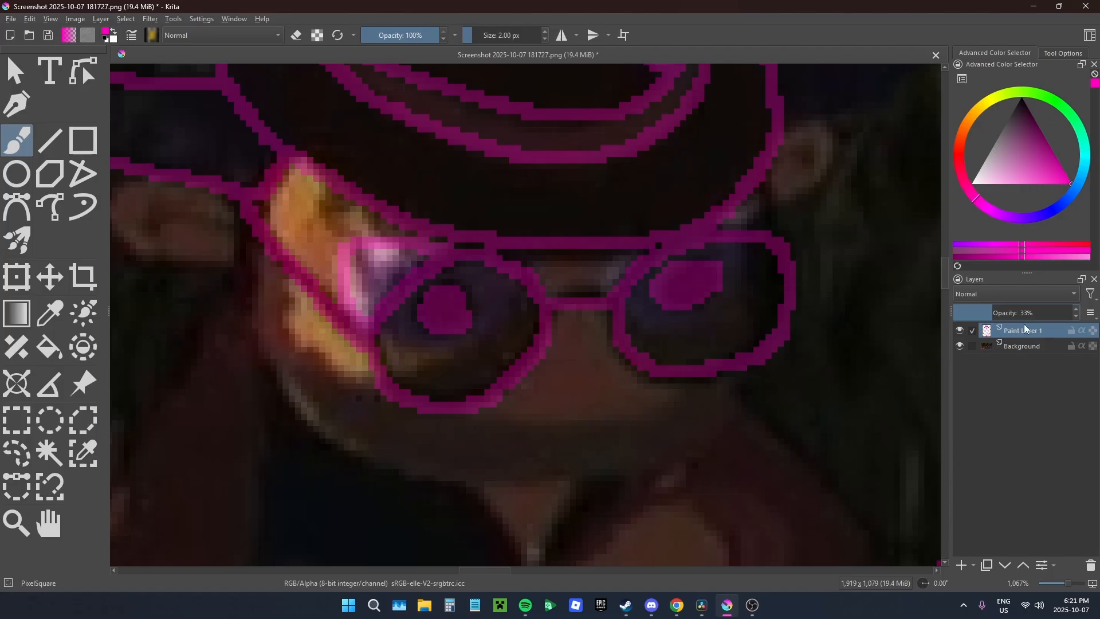
{"action": "left_click_drag", "start_coordinate": [1002, 311], "coordinate": [1072, 312]}
{"action": "key", "text": "f"}
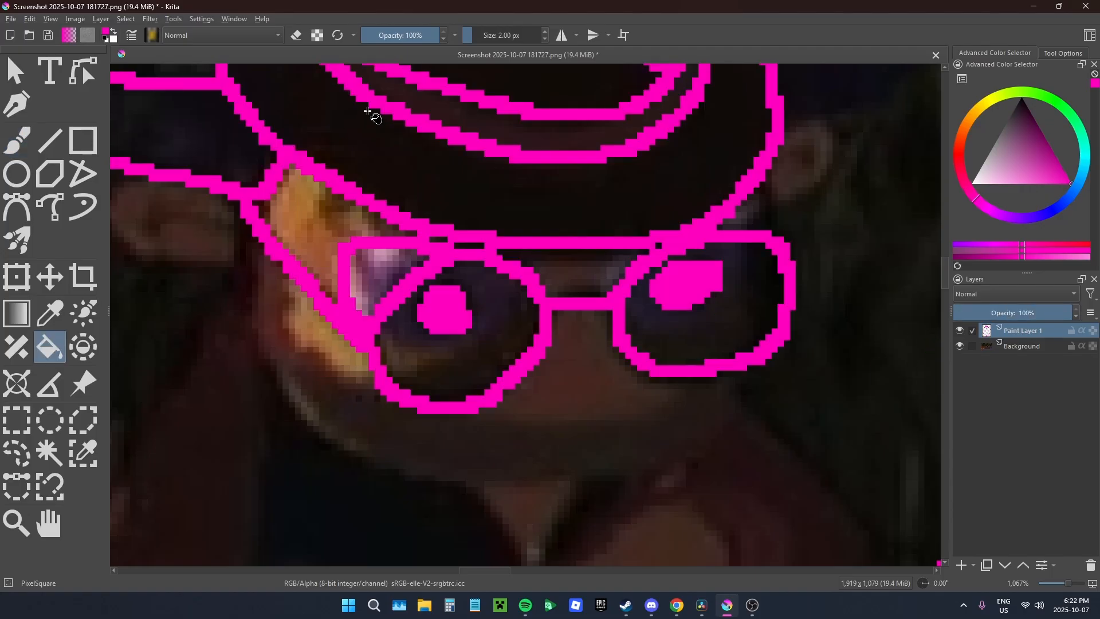
{"action": "left_click", "coordinate": [388, 38]}
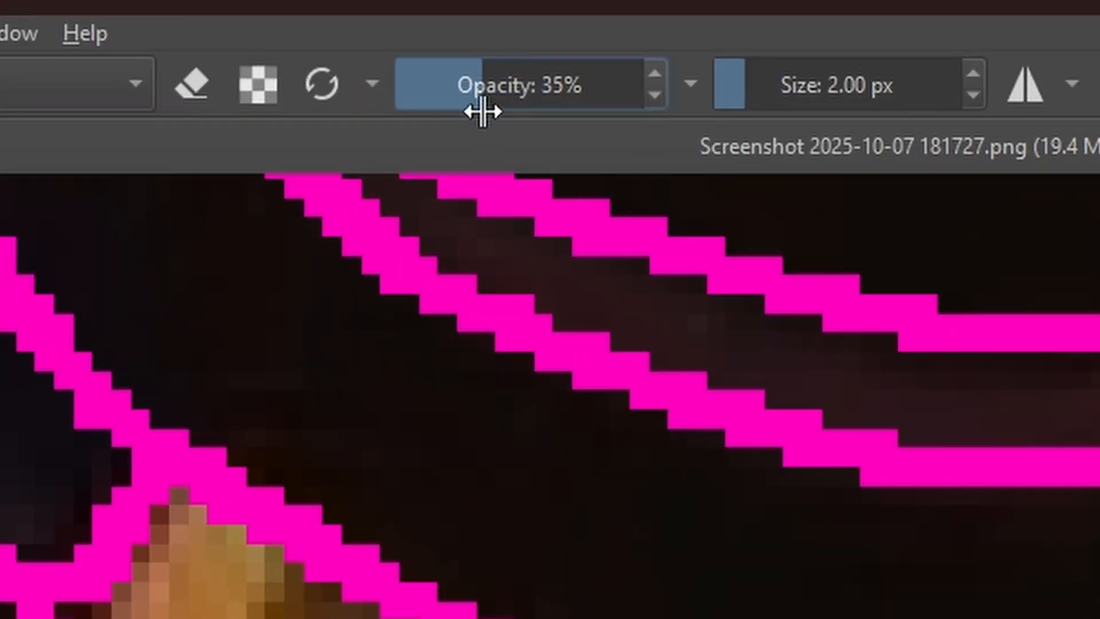
{"action": "left_click_drag", "start_coordinate": [483, 112], "coordinate": [483, 142]}
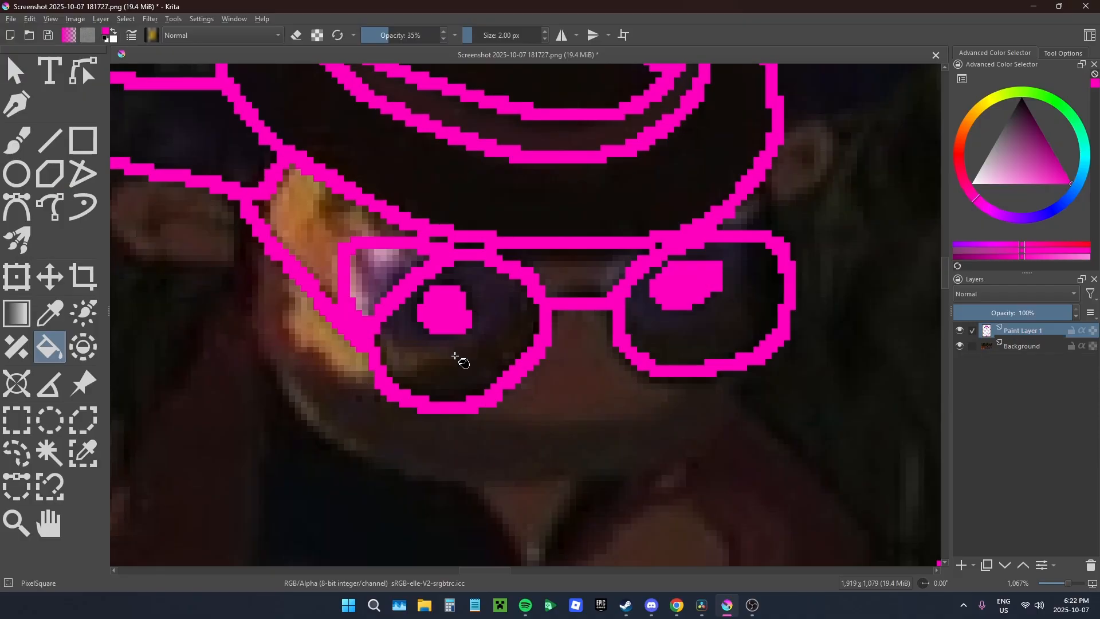
{"action": "left_click", "coordinate": [454, 361]}
{"action": "left_click", "coordinate": [697, 343]}
{"action": "scroll", "coordinate": [662, 277], "scroll_direction": "up", "scroll_amount": 4}
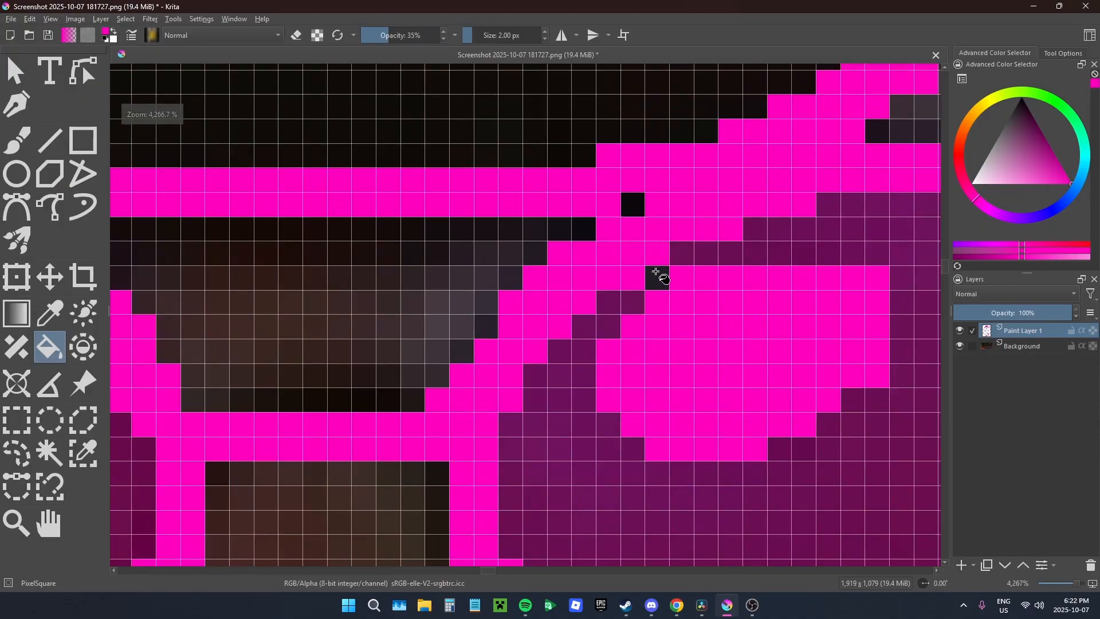
{"action": "scroll", "coordinate": [618, 266], "scroll_direction": "down", "scroll_amount": 1}
{"action": "scroll", "coordinate": [600, 262], "scroll_direction": "down", "scroll_amount": 8}
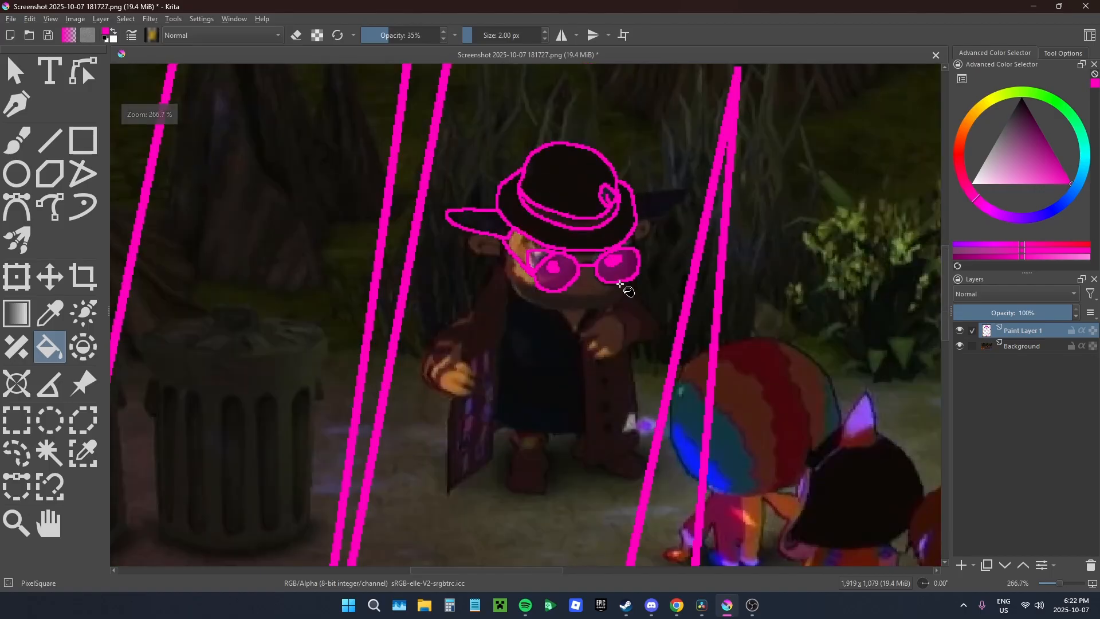
Step: Trace the man's ears, jaw and mouth line, and the dark point on the hat's right side with the brush
{"action": "key", "text": "b"}
{"action": "scroll", "coordinate": [578, 276], "scroll_direction": "up", "scroll_amount": 4}
{"action": "mouse_move", "coordinate": [287, 240]}
{"action": "left_mouse_down"}
{"action": "mouse_move", "coordinate": [731, 273]}
{"action": "mouse_move", "coordinate": [289, 258]}
{"action": "left_mouse_up"}
{"action": "left_click_drag", "start_coordinate": [289, 258], "coordinate": [441, 385]}
{"action": "left_click_drag", "start_coordinate": [444, 418], "coordinate": [388, 289]}
{"action": "left_click_drag", "start_coordinate": [276, 188], "coordinate": [385, 290]}
{"action": "left_click_drag", "start_coordinate": [300, 245], "coordinate": [390, 233]}
{"action": "left_click_drag", "start_coordinate": [900, 196], "coordinate": [474, 363]}
{"action": "left_click_drag", "start_coordinate": [474, 363], "coordinate": [491, 419]}
{"action": "left_click_drag", "start_coordinate": [500, 310], "coordinate": [493, 403]}
{"action": "left_click_drag", "start_coordinate": [482, 211], "coordinate": [687, 150]}
{"action": "scroll", "coordinate": [652, 180], "scroll_direction": "down", "scroll_amount": 3}
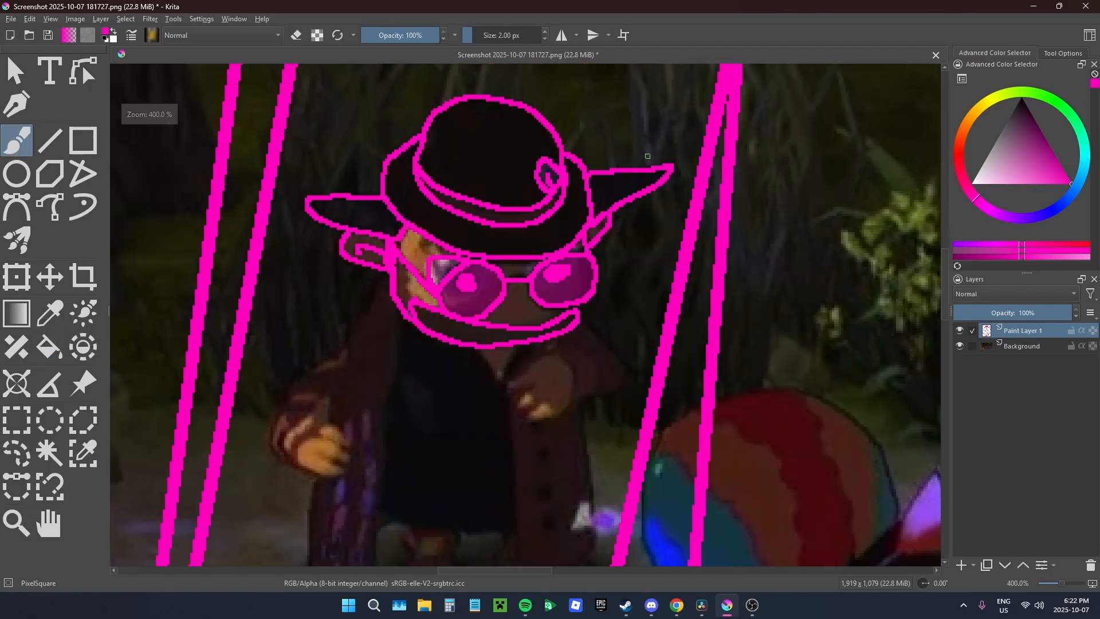
Step: Trace the man's hand holding the coat, its fingers, cuff and sleeve with the 2 px brush, undoing the first misplaced stroke
{"action": "scroll", "coordinate": [559, 380], "scroll_direction": "up", "scroll_amount": 3}
{"action": "left_click_drag", "start_coordinate": [560, 380], "coordinate": [509, 553]}
{"action": "mouse_move", "coordinate": [509, 553]}
{"action": "left_mouse_down"}
{"action": "mouse_move", "coordinate": [408, 205]}
{"action": "mouse_move", "coordinate": [465, 366]}
{"action": "left_mouse_up"}
{"action": "mouse_move", "coordinate": [465, 367]}
{"action": "left_mouse_down"}
{"action": "mouse_move", "coordinate": [378, 432]}
{"action": "mouse_move", "coordinate": [374, 316]}
{"action": "left_mouse_up"}
{"action": "key", "text": "ctrl+z"}
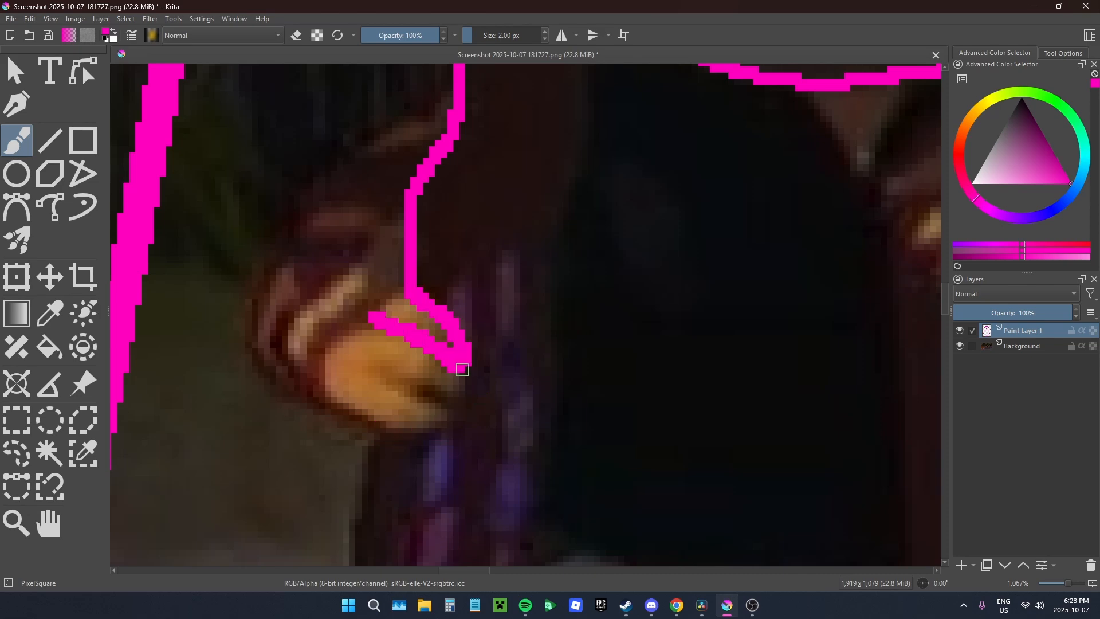
{"action": "left_click_drag", "start_coordinate": [469, 392], "coordinate": [385, 372]}
{"action": "left_click_drag", "start_coordinate": [460, 404], "coordinate": [453, 116]}
{"action": "left_click_drag", "start_coordinate": [406, 210], "coordinate": [408, 293]}
{"action": "mouse_move", "coordinate": [358, 274]}
{"action": "left_mouse_down"}
{"action": "mouse_move", "coordinate": [295, 369]}
{"action": "mouse_move", "coordinate": [366, 301]}
{"action": "left_mouse_up"}
Step: Outline the outer curve of the sleeve and the side and lower edges of the dark shirt
{"action": "scroll", "coordinate": [366, 321], "scroll_direction": "down", "scroll_amount": 1}
{"action": "mouse_move", "coordinate": [322, 178]}
{"action": "left_mouse_down"}
{"action": "mouse_move", "coordinate": [404, 405]}
{"action": "mouse_move", "coordinate": [729, 298]}
{"action": "left_mouse_up"}
{"action": "left_click_drag", "start_coordinate": [508, 123], "coordinate": [437, 307]}
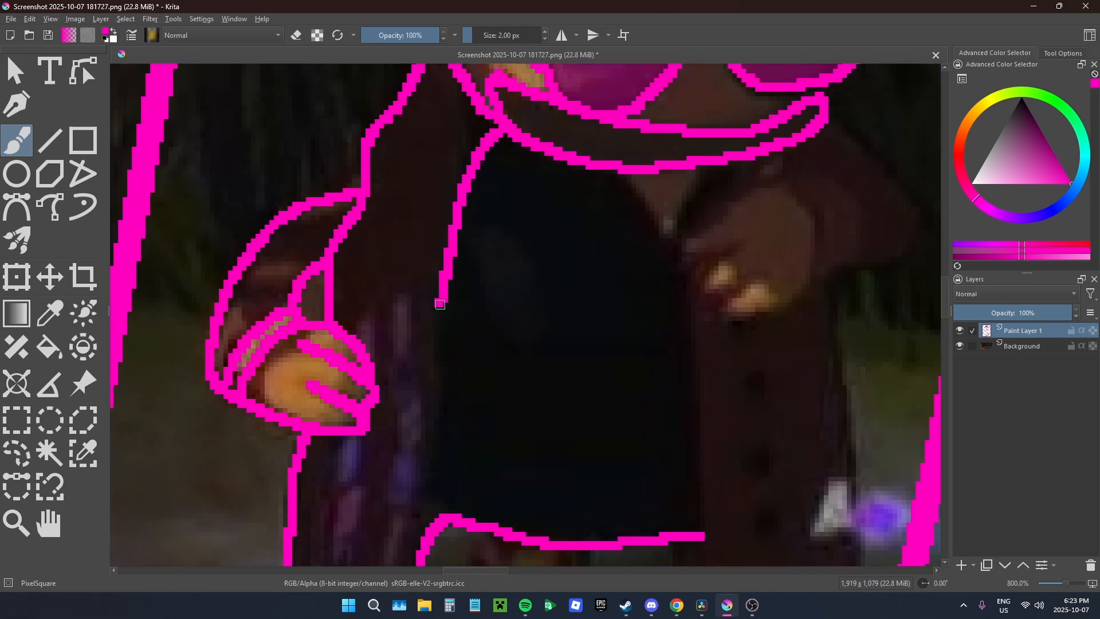
Step: Outline the purple patches on the coat lining beside the gripping hand
{"action": "scroll", "coordinate": [401, 401], "scroll_direction": "up", "scroll_amount": 1}
{"action": "left_click_drag", "start_coordinate": [409, 446], "coordinate": [366, 447]}
{"action": "left_click_drag", "start_coordinate": [485, 348], "coordinate": [464, 454]}
{"action": "left_click_drag", "start_coordinate": [357, 467], "coordinate": [402, 385]}
{"action": "left_click_drag", "start_coordinate": [444, 276], "coordinate": [476, 366]}
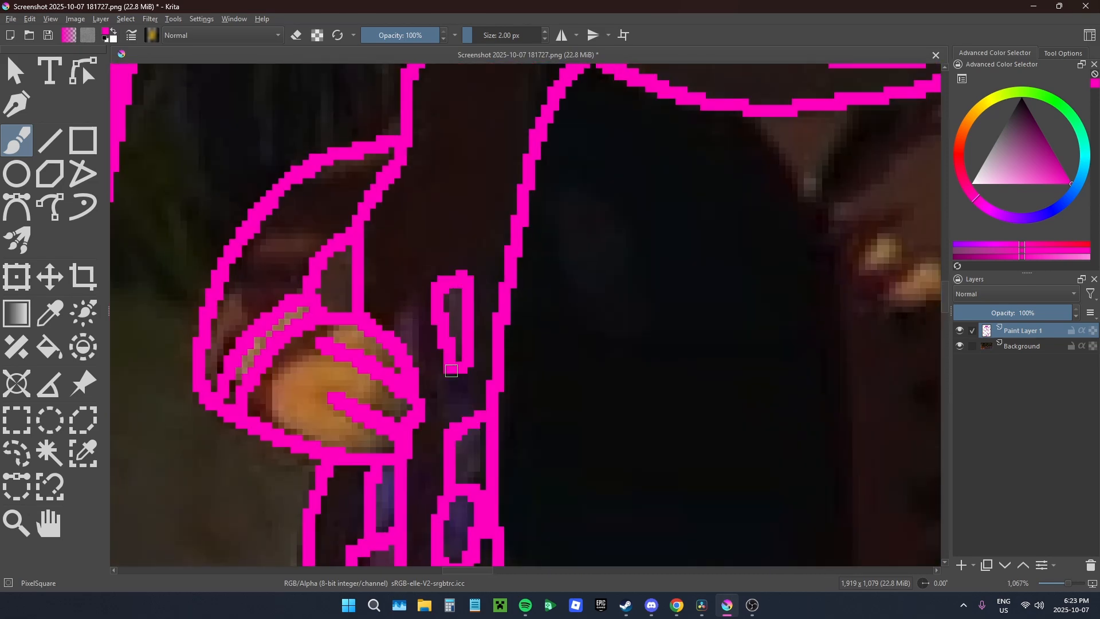
Step: Trace the collar, the raised hand and its sleeve on the other side of the coat
{"action": "scroll", "coordinate": [487, 401], "scroll_direction": "down", "scroll_amount": 1}
{"action": "left_click_drag", "start_coordinate": [688, 286], "coordinate": [431, 223]}
{"action": "mouse_move", "coordinate": [513, 482]}
{"action": "left_mouse_down"}
{"action": "mouse_move", "coordinate": [513, 285]}
{"action": "mouse_move", "coordinate": [540, 188]}
{"action": "left_mouse_up"}
{"action": "mouse_move", "coordinate": [535, 249]}
{"action": "left_mouse_down"}
{"action": "mouse_move", "coordinate": [518, 173]}
{"action": "mouse_move", "coordinate": [502, 211]}
{"action": "left_mouse_up"}
{"action": "left_click_drag", "start_coordinate": [446, 120], "coordinate": [504, 118]}
Step: Fill the hat band with solid pink
{"action": "scroll", "coordinate": [503, 229], "scroll_direction": "down", "scroll_amount": 2}
{"action": "key", "text": "f"}
{"action": "scroll", "coordinate": [435, 252], "scroll_direction": "up", "scroll_amount": 4}
{"action": "left_click", "coordinate": [405, 206]}
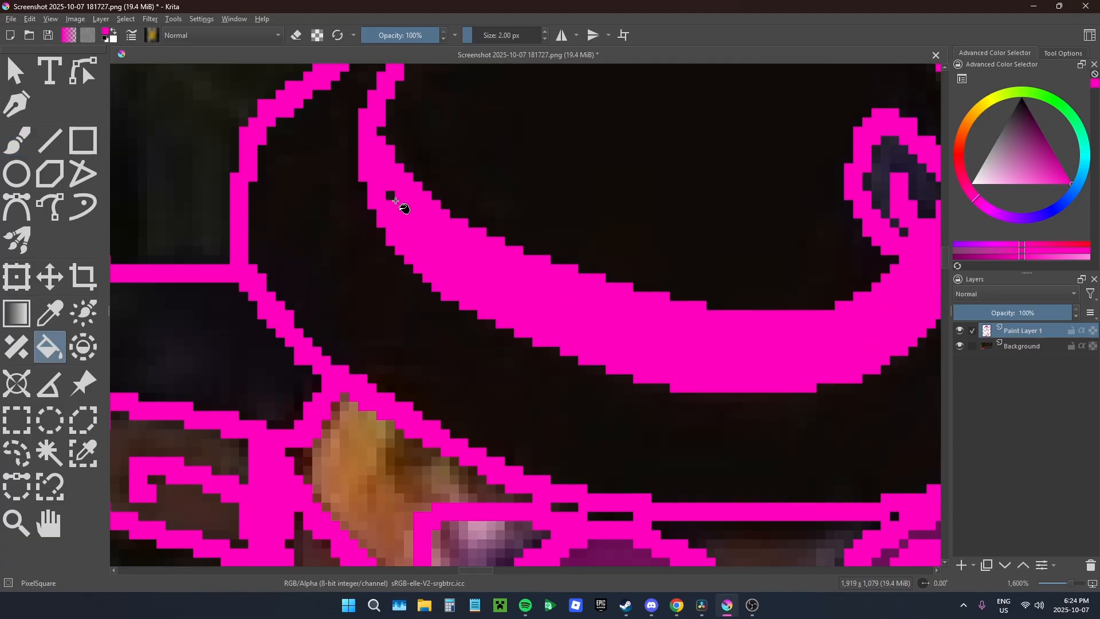
Step: Outline the coat buttons and trace the buttoned front panel's inner edge, slanted hem and outer edge with the brush
{"action": "scroll", "coordinate": [457, 284], "scroll_direction": "down", "scroll_amount": 2}
{"action": "key", "text": "b"}
{"action": "left_click_drag", "start_coordinate": [466, 240], "coordinate": [461, 243]}
{"action": "left_click_drag", "start_coordinate": [471, 343], "coordinate": [465, 347]}
{"action": "left_click_drag", "start_coordinate": [497, 430], "coordinate": [481, 338]}
{"action": "left_click_drag", "start_coordinate": [350, 309], "coordinate": [570, 310]}
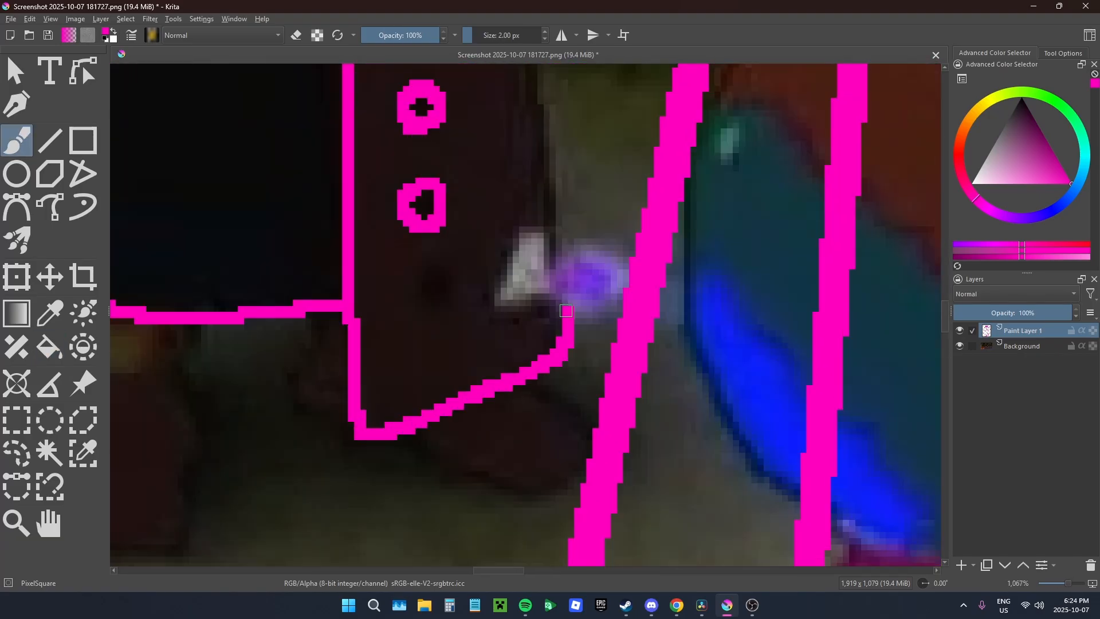
{"action": "scroll", "coordinate": [515, 343], "scroll_direction": "down", "scroll_amount": 2}
{"action": "mouse_move", "coordinate": [518, 387]}
{"action": "left_mouse_down"}
{"action": "mouse_move", "coordinate": [594, 411]}
{"action": "mouse_move", "coordinate": [603, 498]}
{"action": "left_mouse_up"}
{"action": "left_click_drag", "start_coordinate": [608, 499], "coordinate": [564, 310]}
Step: Trace the man's trouser leg and both shoes below the coat and shirt hem
{"action": "scroll", "coordinate": [471, 355], "scroll_direction": "down", "scroll_amount": 2}
{"action": "left_click_drag", "start_coordinate": [462, 362], "coordinate": [461, 144]}
{"action": "scroll", "coordinate": [462, 401], "scroll_direction": "up", "scroll_amount": 2}
{"action": "left_click_drag", "start_coordinate": [327, 185], "coordinate": [675, 215]}
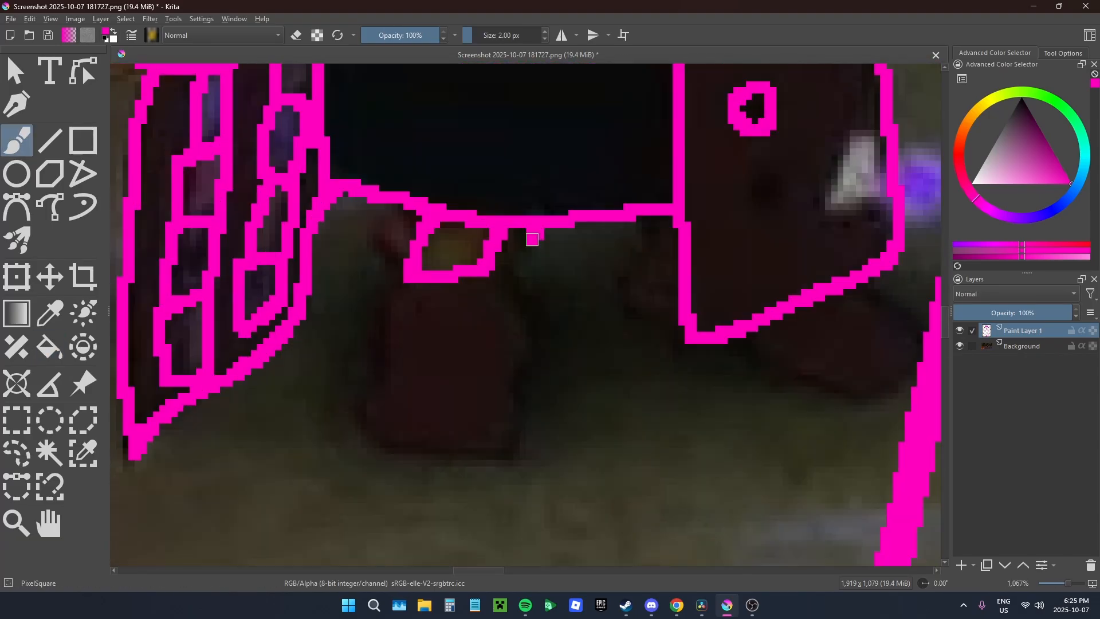
{"action": "left_click_drag", "start_coordinate": [396, 293], "coordinate": [513, 448]}
{"action": "mouse_move", "coordinate": [651, 225]}
{"action": "left_mouse_down"}
{"action": "mouse_move", "coordinate": [498, 340]}
{"action": "mouse_move", "coordinate": [525, 442]}
{"action": "left_mouse_up"}
Step: Touch up the man's outline with another brush stroke and erase the excess pink
{"action": "scroll", "coordinate": [555, 384], "scroll_direction": "down", "scroll_amount": 4}
{"action": "scroll", "coordinate": [431, 247], "scroll_direction": "up", "scroll_amount": 6}
{"action": "left_click_drag", "start_coordinate": [481, 332], "coordinate": [415, 344]}
{"action": "key", "text": "e"}
{"action": "mouse_move", "coordinate": [413, 349]}
{"action": "left_mouse_down"}
{"action": "mouse_move", "coordinate": [474, 270]}
{"action": "mouse_move", "coordinate": [404, 361]}
{"action": "mouse_move", "coordinate": [484, 261]}
{"action": "left_mouse_up"}
{"action": "key", "text": "e"}
{"action": "key", "text": "e"}
Step: Insert a new paint layer between the pink outlines and the Background, and set the colour to black
{"action": "scroll", "coordinate": [449, 345], "scroll_direction": "down", "scroll_amount": 6}
{"action": "scroll", "coordinate": [580, 198], "scroll_direction": "down", "scroll_amount": 3}
{"action": "left_click", "coordinate": [1021, 346]}
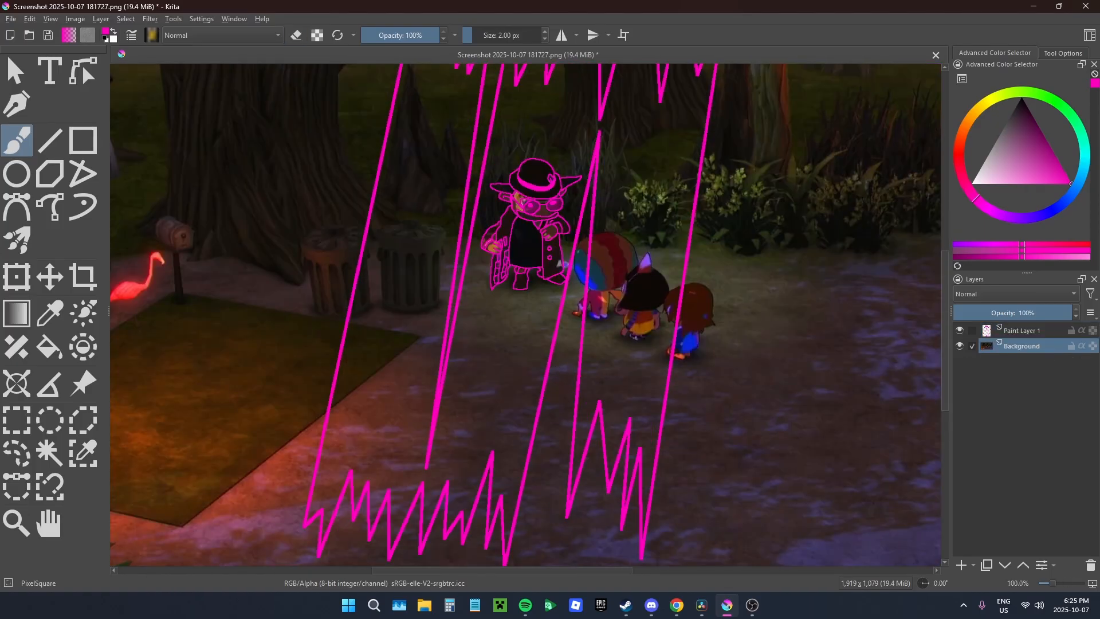
{"action": "left_click", "coordinate": [961, 566]}
{"action": "left_click", "coordinate": [1021, 98]}
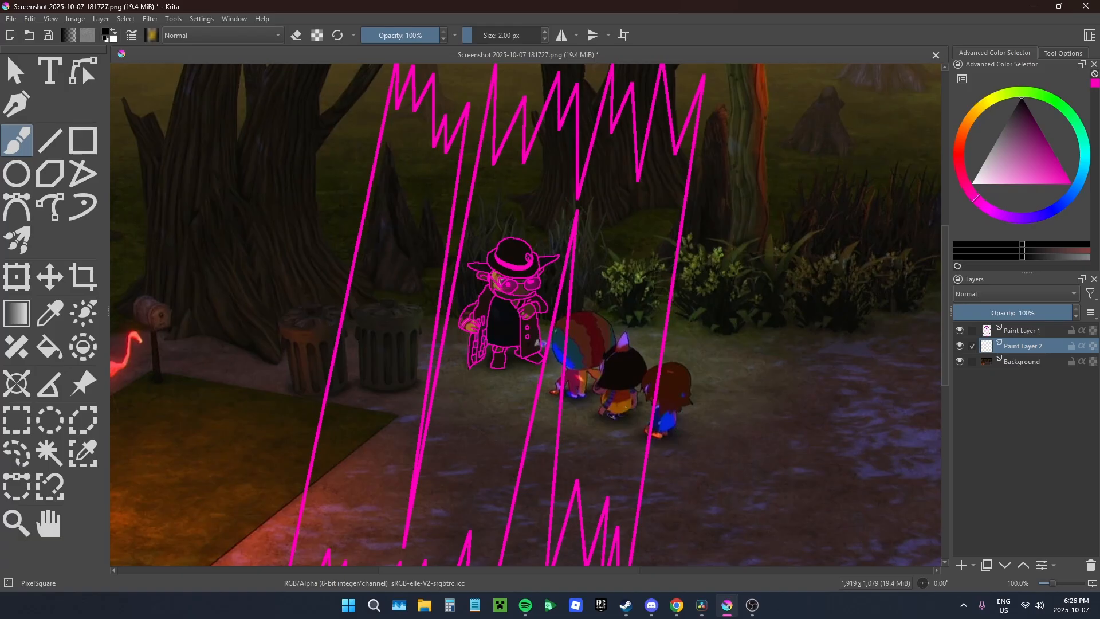
{"action": "left_click", "coordinate": [49, 346]}
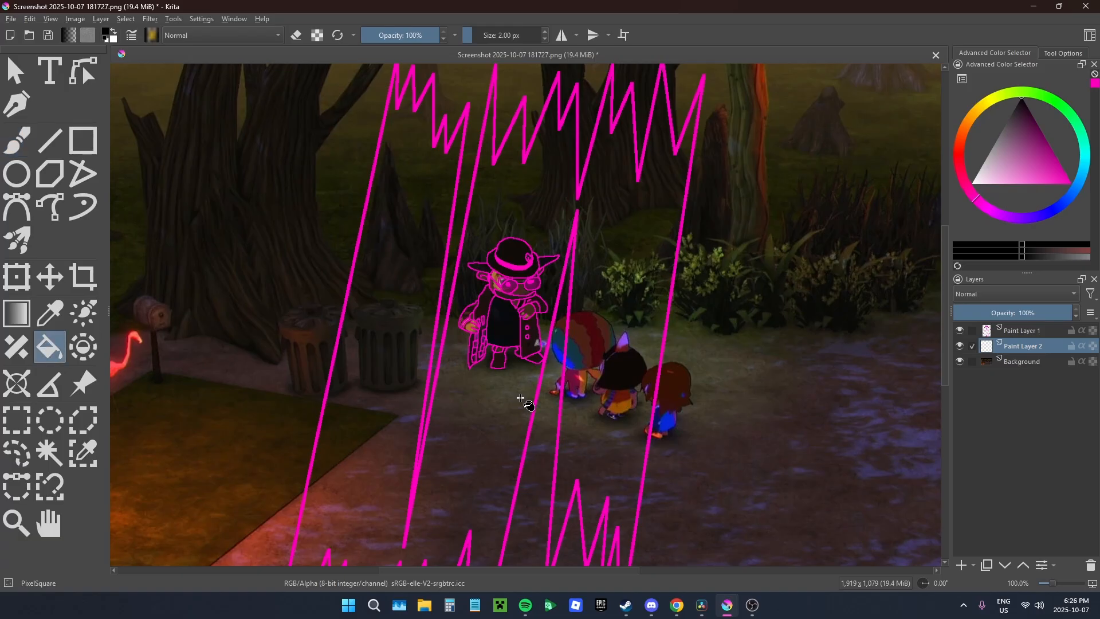
{"action": "mouse_move", "coordinate": [1003, 353]}
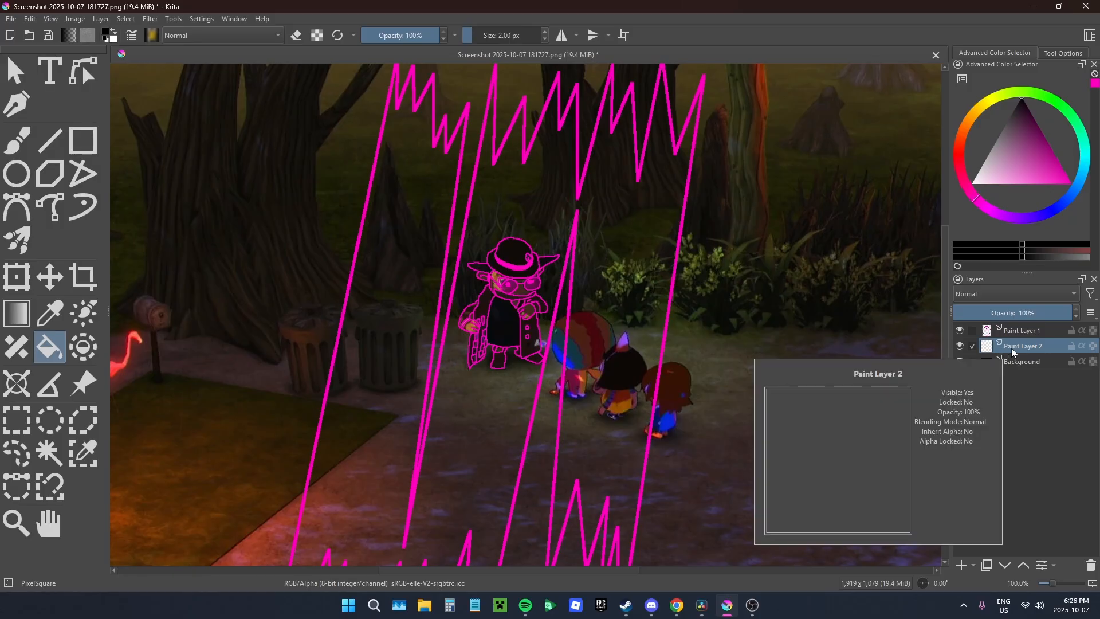
{"action": "right_click", "coordinate": [1025, 353]}
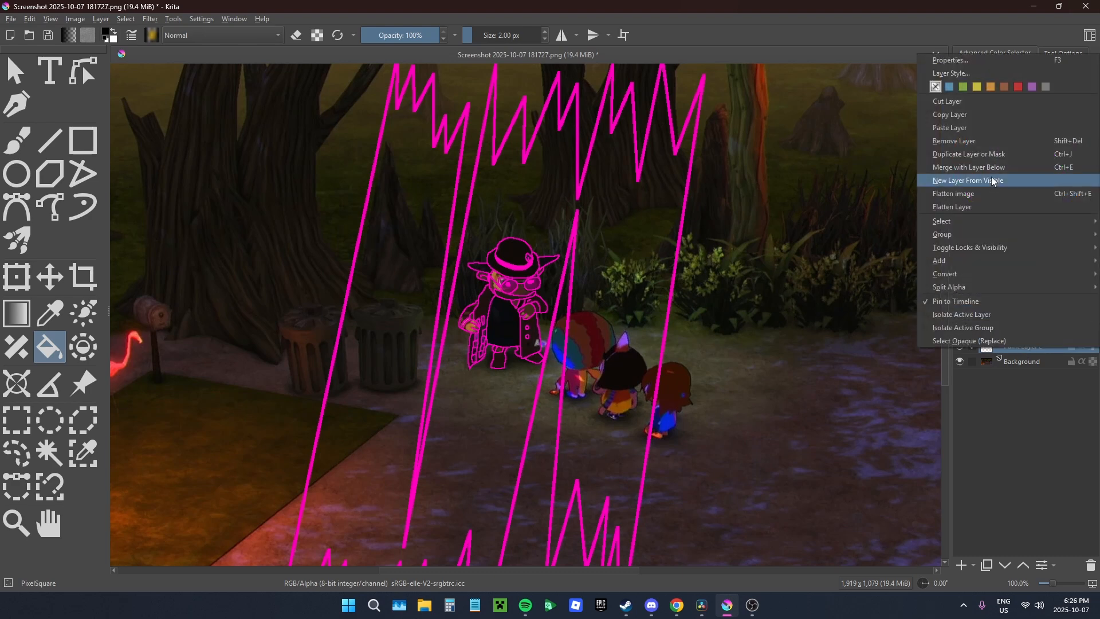
{"action": "left_click", "coordinate": [973, 112]}
{"action": "left_click", "coordinate": [1009, 331]}
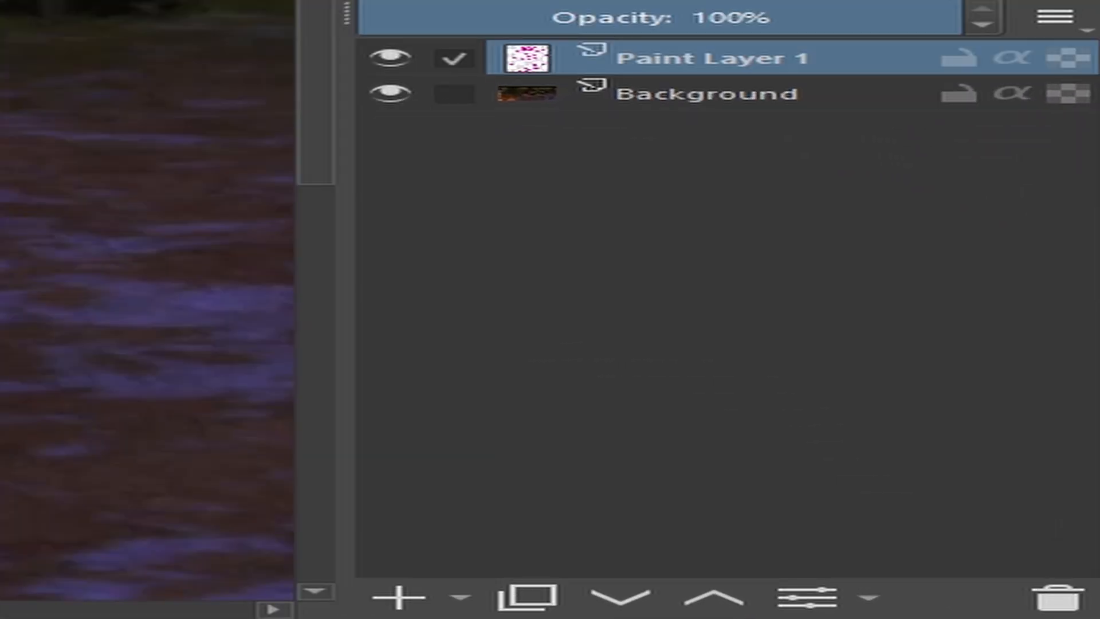
Step: Add an empty paint layer directly above the Background and fill it entirely with black
{"action": "left_click", "coordinate": [774, 93]}
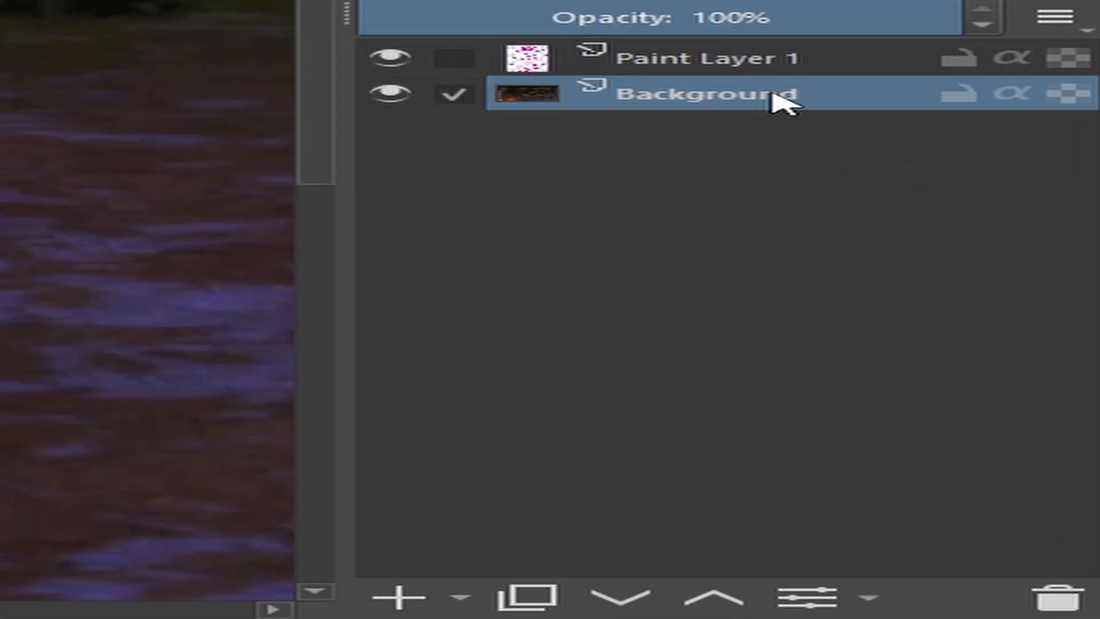
{"action": "left_click", "coordinate": [396, 602]}
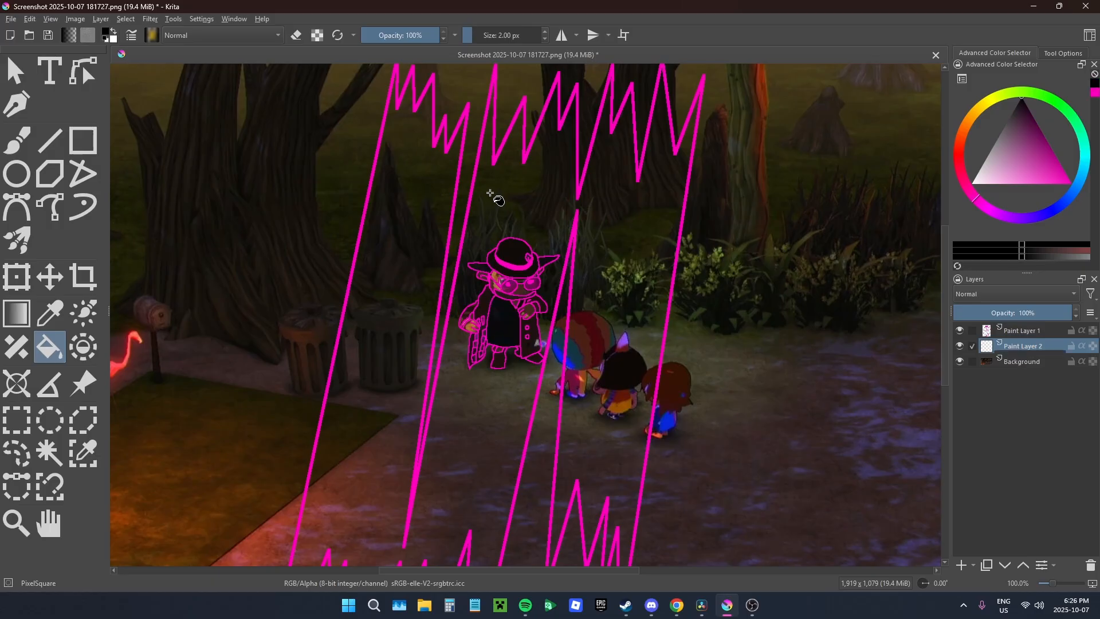
{"action": "left_click", "coordinate": [491, 192]}
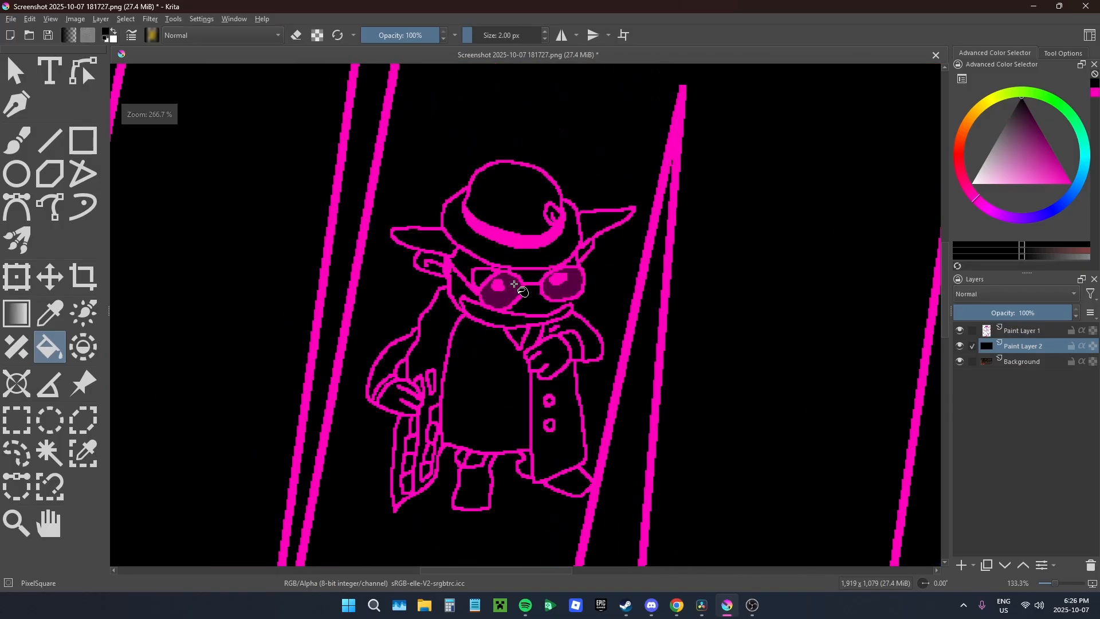
Step: Hide Paint Layer 2, and switch the Background off and back on to check the outlines around the glasses
{"action": "scroll", "coordinate": [484, 261], "scroll_direction": "up", "scroll_amount": 4}
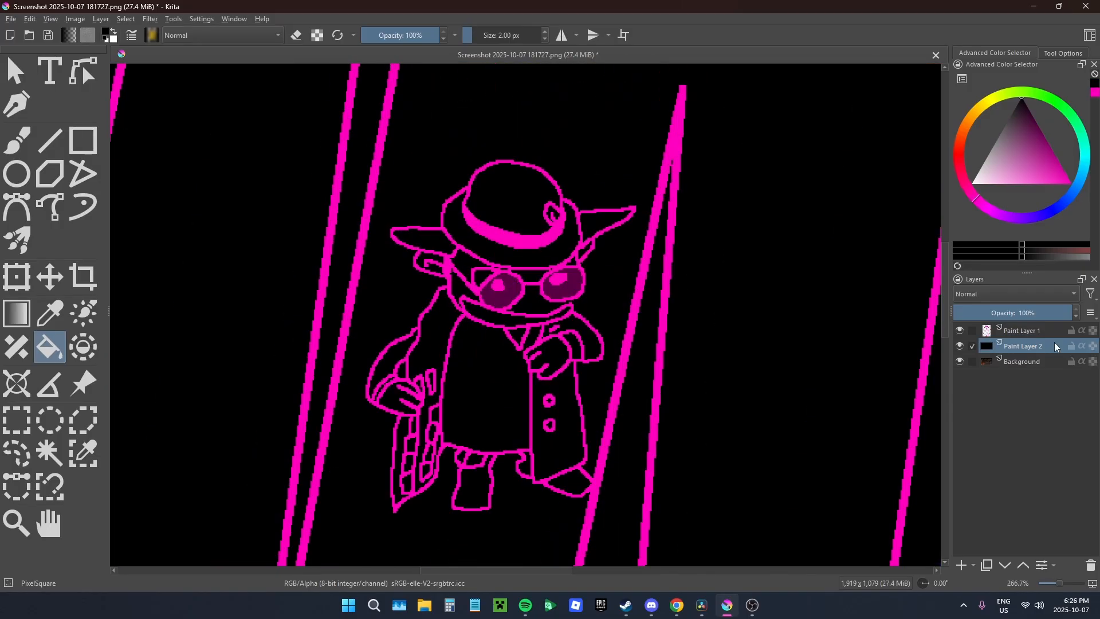
{"action": "left_click", "coordinate": [959, 346]}
{"action": "left_click", "coordinate": [959, 361]}
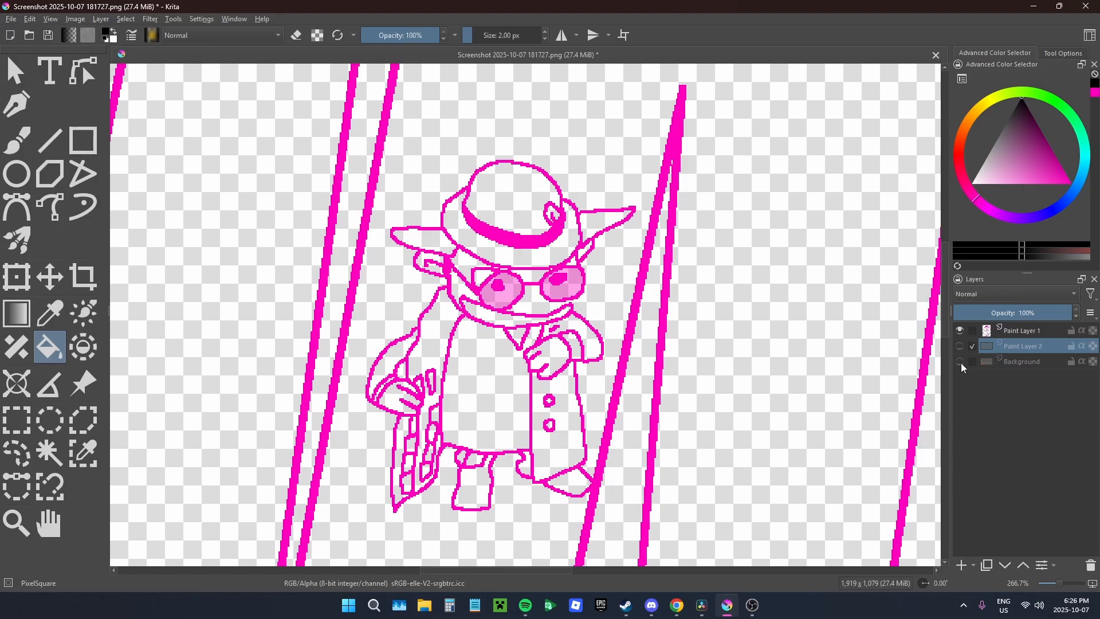
{"action": "left_click", "coordinate": [959, 362]}
{"action": "scroll", "coordinate": [564, 318], "scroll_direction": "up", "scroll_amount": 5}
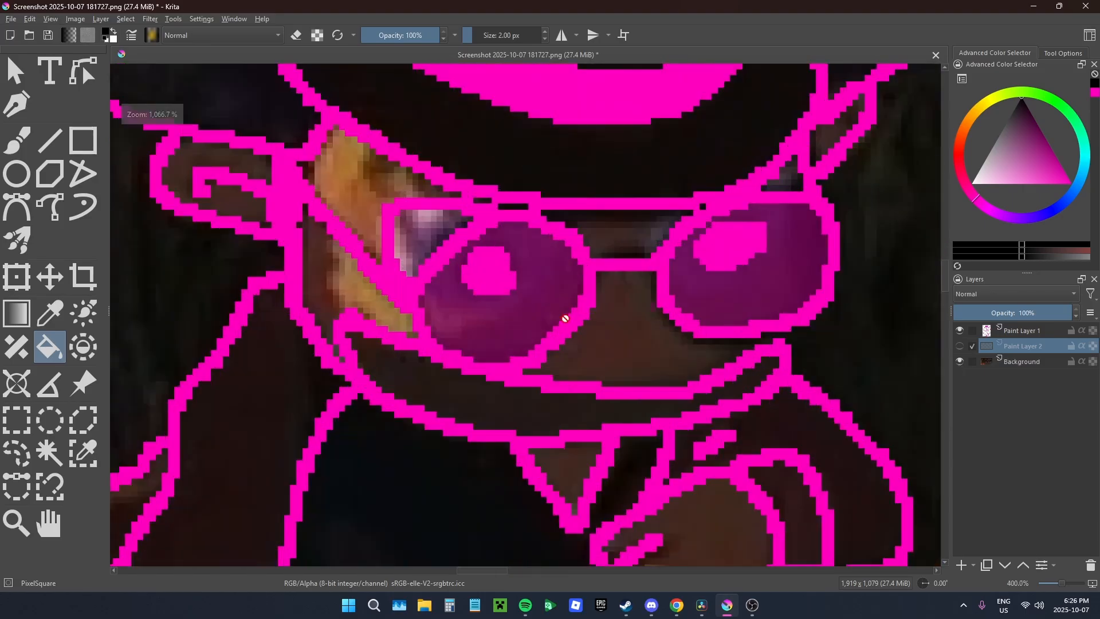
{"action": "scroll", "coordinate": [565, 319], "scroll_direction": "up", "scroll_amount": 4}
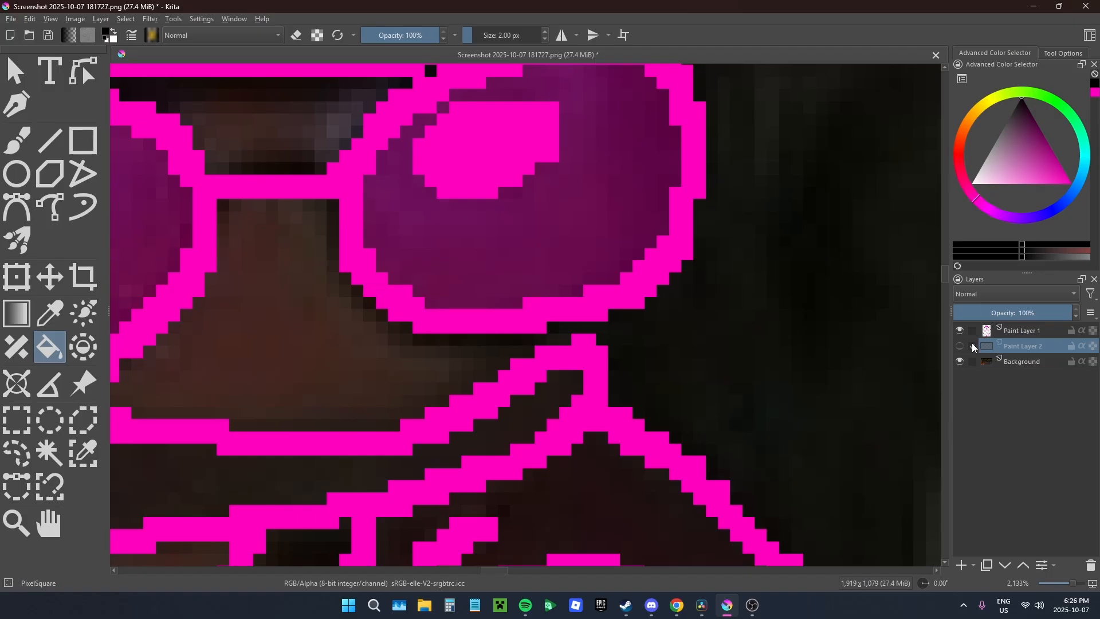
Step: Activate Paint Layer 1 and dab, then erase, the tip of the mouth line below the lens with the brush
{"action": "left_click", "coordinate": [17, 141]}
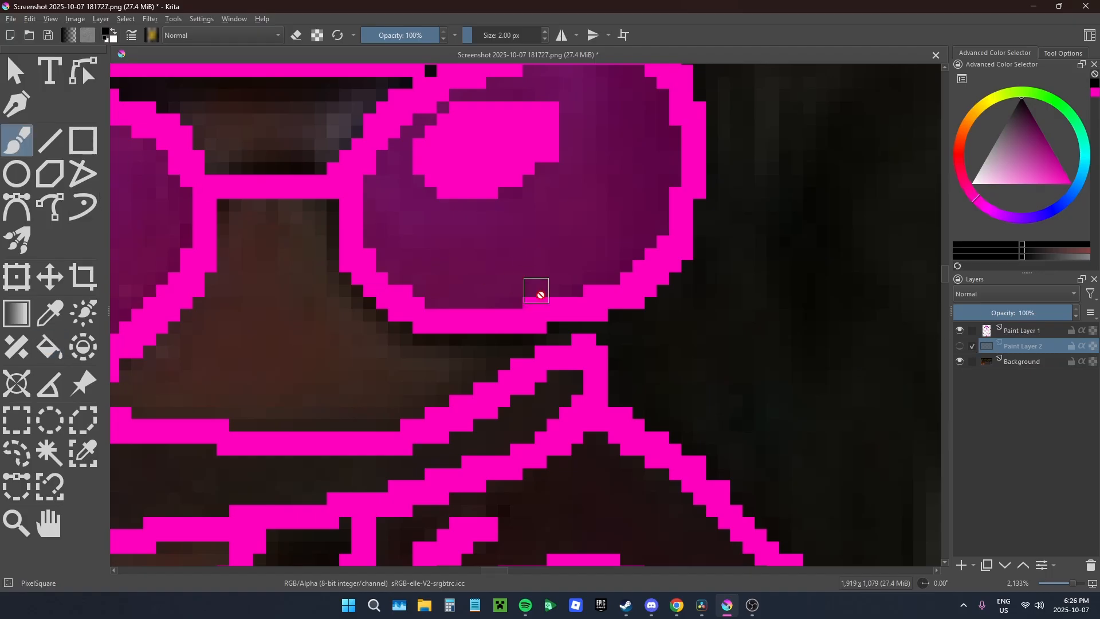
{"action": "left_click", "coordinate": [1022, 330]}
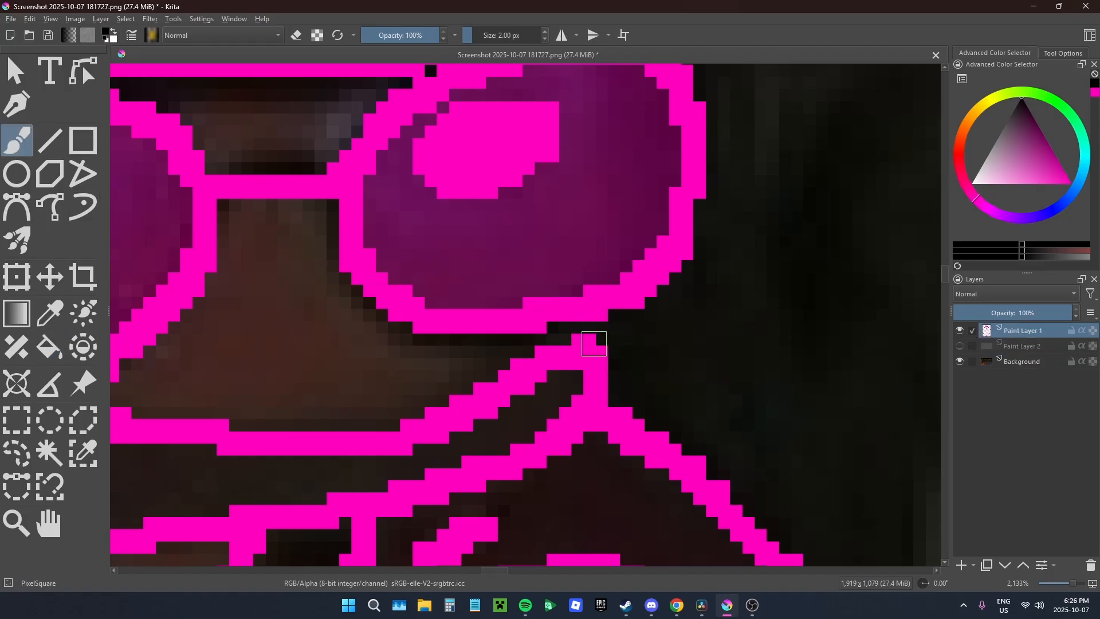
{"action": "left_click", "coordinate": [584, 337]}
{"action": "key", "text": "e"}
{"action": "left_click", "coordinate": [583, 338]}
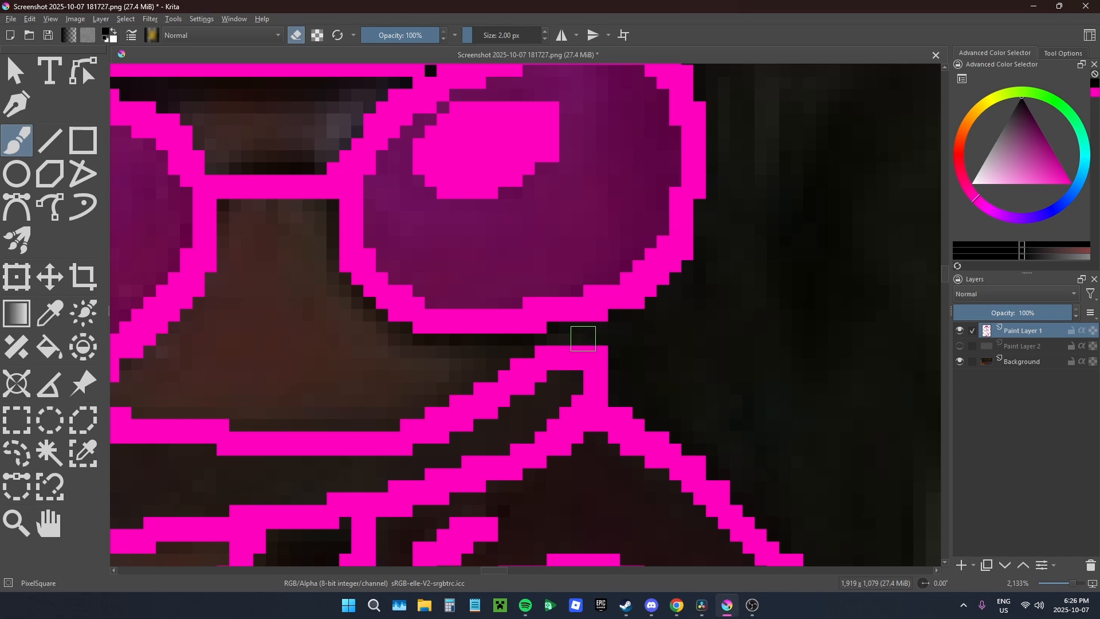
Step: Restore the bright pink brush colour and close the gap between the lens and the mouth line's tip
{"action": "key", "text": "e"}
{"action": "left_click", "coordinate": [581, 333]}
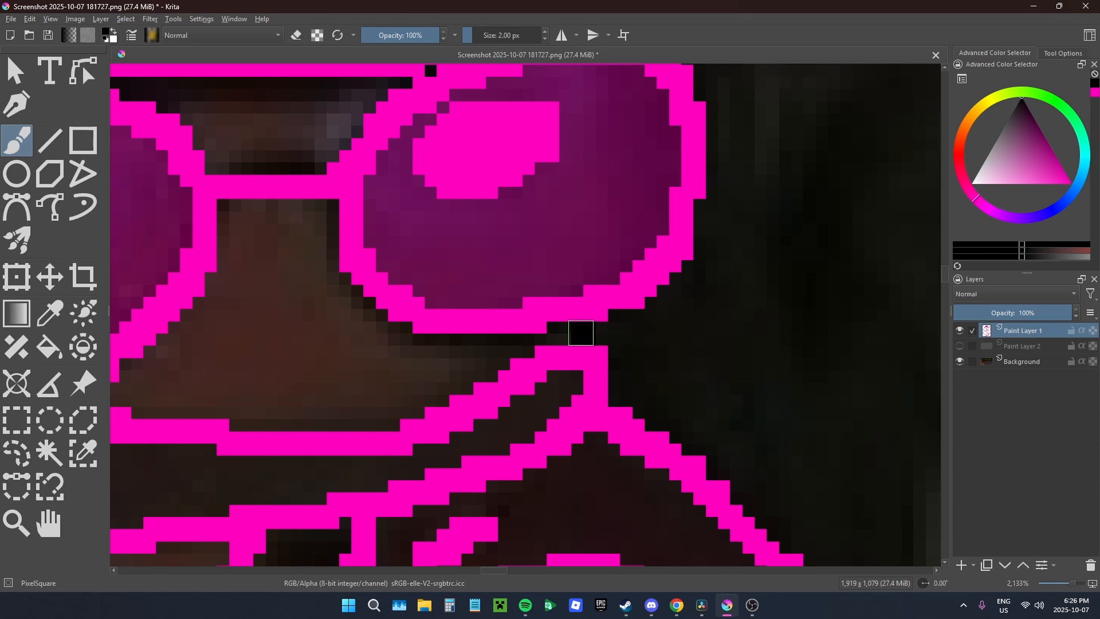
{"action": "left_click_drag", "start_coordinate": [1042, 173], "coordinate": [1071, 183]}
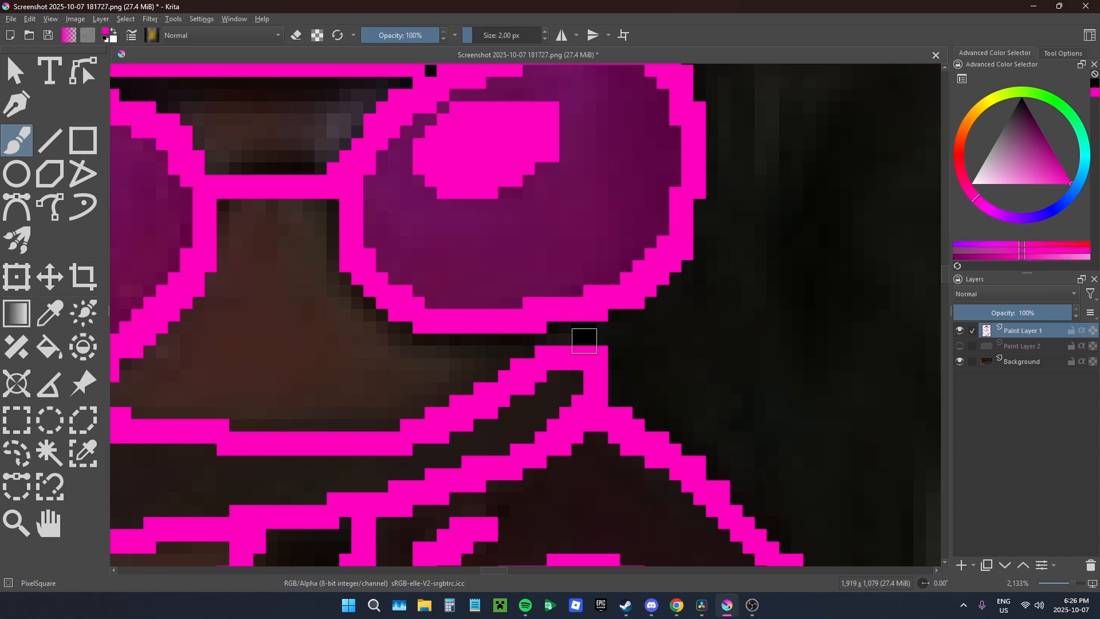
{"action": "left_click", "coordinate": [576, 333]}
{"action": "scroll", "coordinate": [576, 334], "scroll_direction": "down", "scroll_amount": 6}
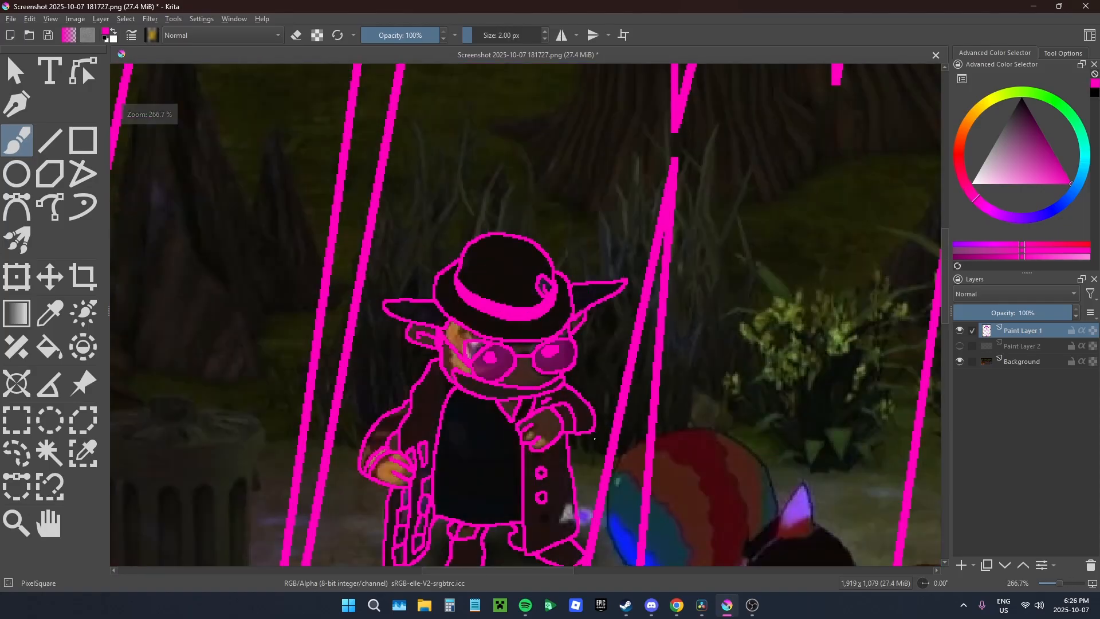
Step: Show the black layer again, merge Paint Layer 1 down into it and hide the Background
{"action": "scroll", "coordinate": [559, 379], "scroll_direction": "down", "scroll_amount": 2}
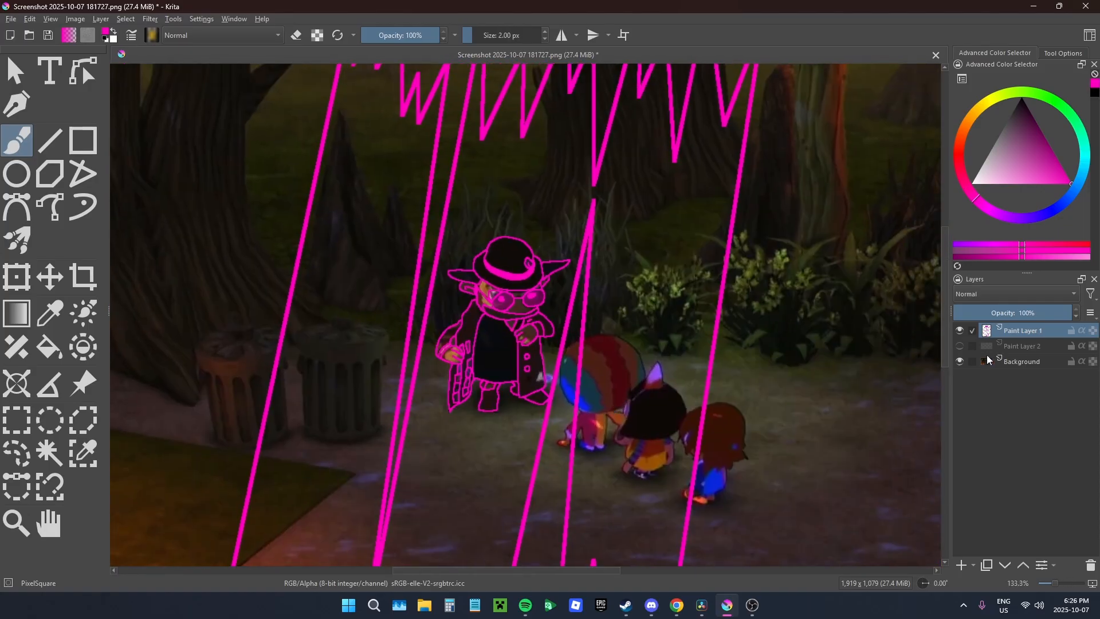
{"action": "left_click", "coordinate": [960, 346]}
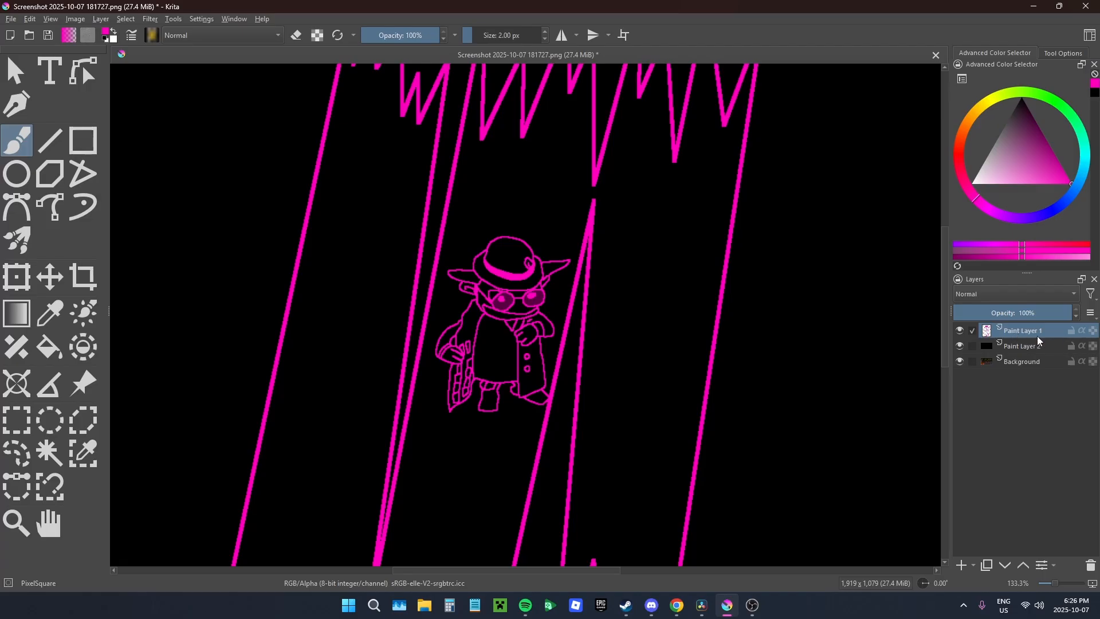
{"action": "key", "text": "ctrl+e"}
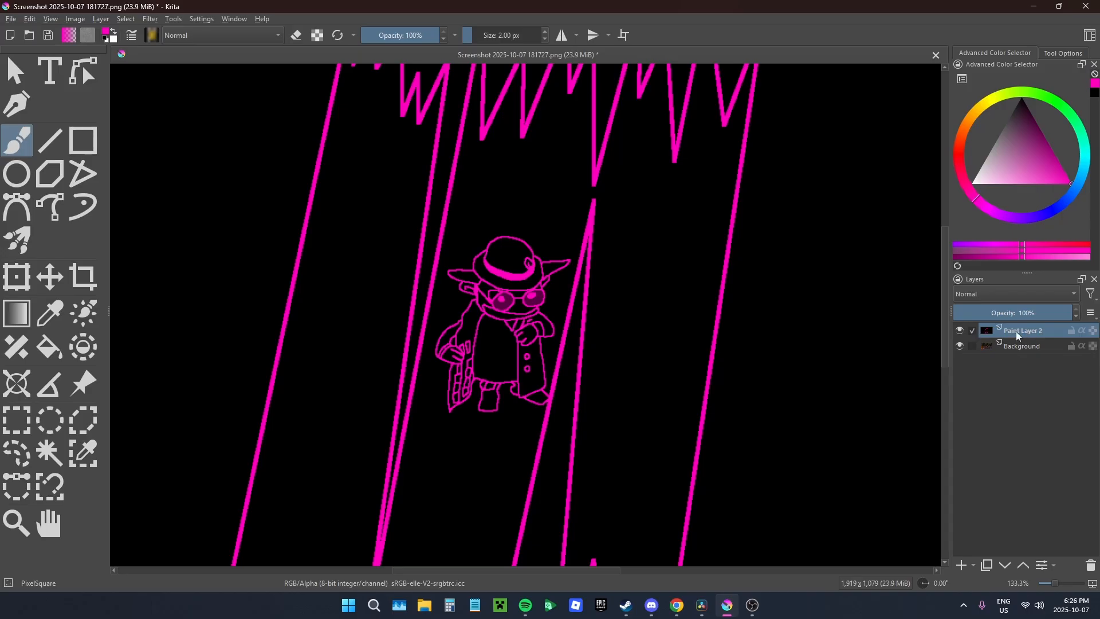
{"action": "left_click", "coordinate": [960, 347]}
Step: Clear the black area outside the pink slash shapes using the Fill tool in eraser mode
{"action": "key", "text": "f"}
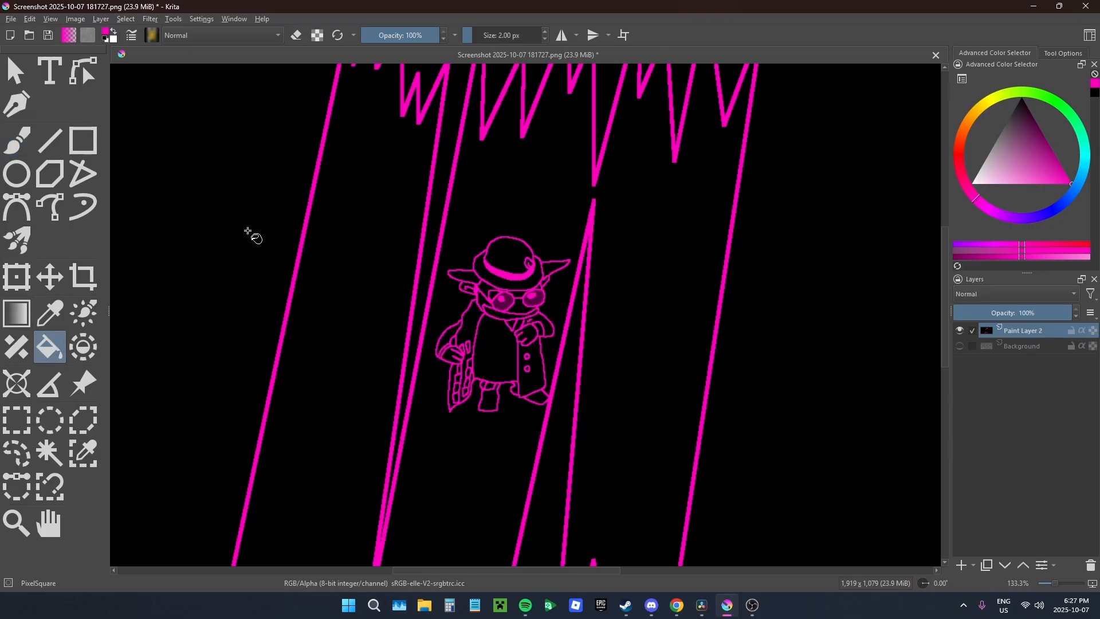
{"action": "key", "text": "e"}
{"action": "left_click", "coordinate": [242, 244]}
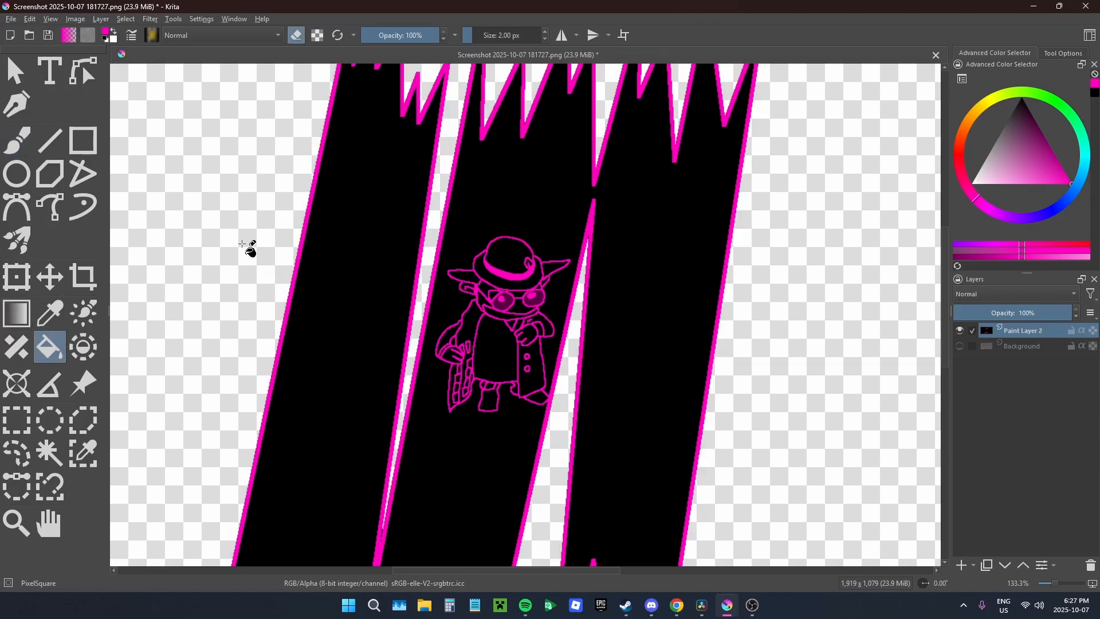
Step: Clear the leftover black pixels in the narrow gap where the first two slashes meet
{"action": "scroll", "coordinate": [380, 518], "scroll_direction": "up", "scroll_amount": 10}
{"action": "left_click", "coordinate": [465, 394]}
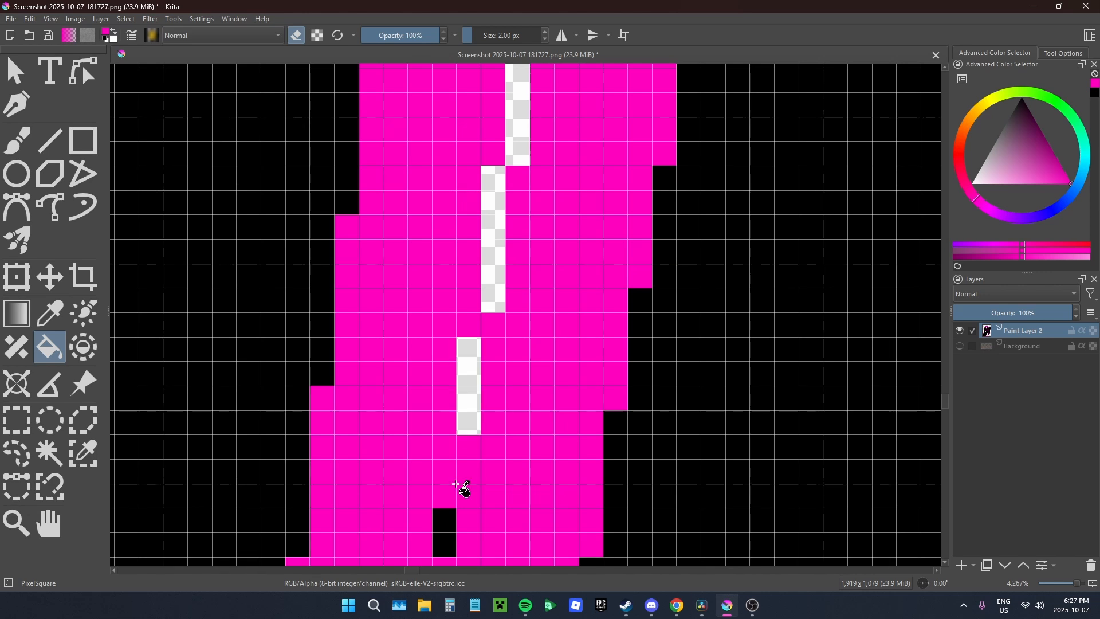
{"action": "left_click", "coordinate": [440, 540]}
{"action": "scroll", "coordinate": [487, 401], "scroll_direction": "down", "scroll_amount": 10}
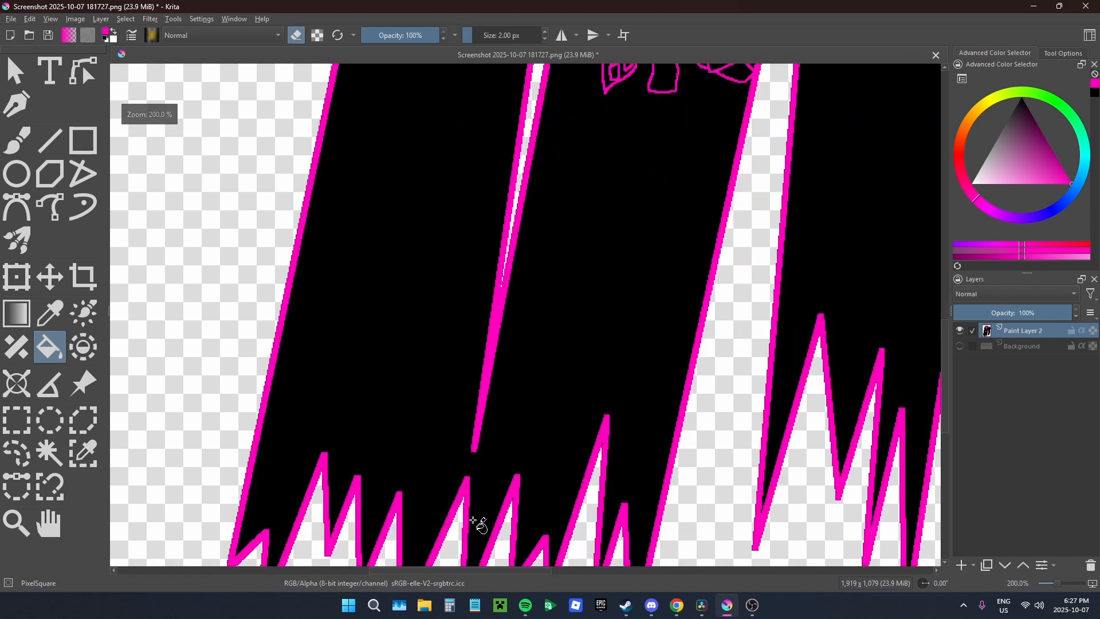
Step: Clear the leftover black pixels inside the tips of the lower spike gaps with the Fill tool in eraser mode
{"action": "scroll", "coordinate": [557, 511], "scroll_direction": "up", "scroll_amount": 5}
{"action": "left_click", "coordinate": [531, 331]}
{"action": "scroll", "coordinate": [315, 421], "scroll_direction": "down", "scroll_amount": 3}
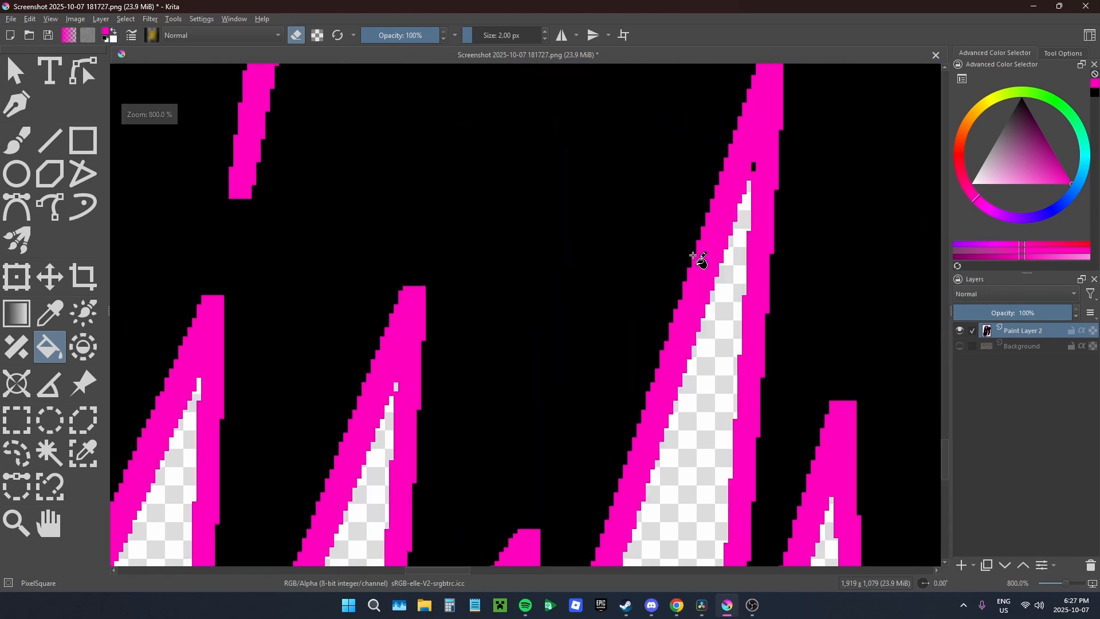
{"action": "scroll", "coordinate": [755, 148], "scroll_direction": "up", "scroll_amount": 1}
{"action": "scroll", "coordinate": [579, 143], "scroll_direction": "down", "scroll_amount": 3}
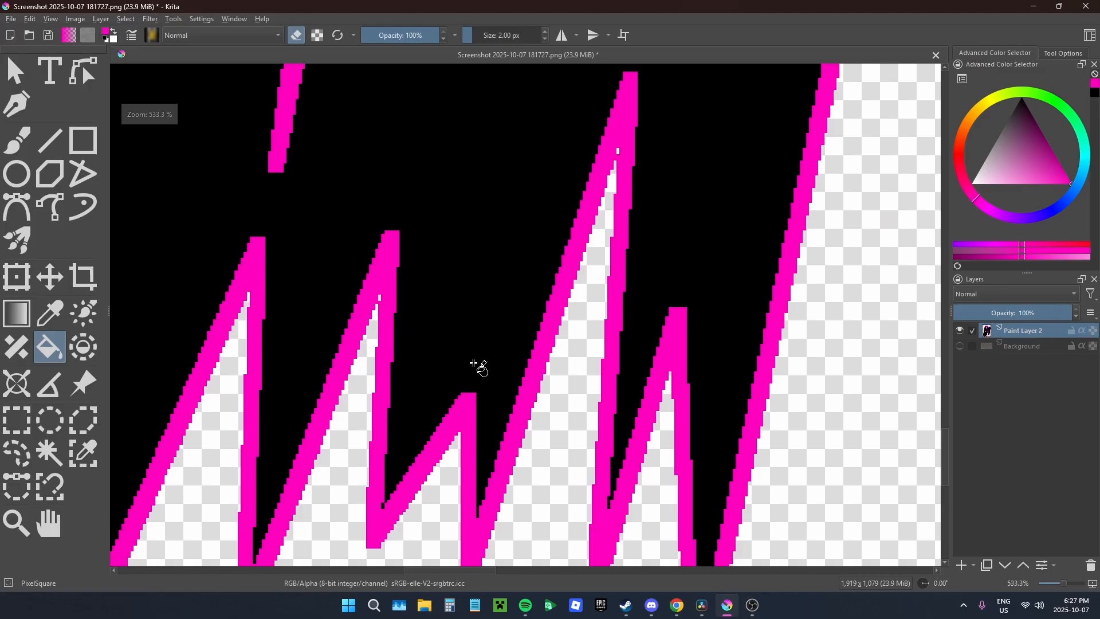
{"action": "scroll", "coordinate": [493, 344], "scroll_direction": "up", "scroll_amount": 1}
{"action": "scroll", "coordinate": [491, 456], "scroll_direction": "down", "scroll_amount": 4}
{"action": "scroll", "coordinate": [505, 381], "scroll_direction": "up", "scroll_amount": 8}
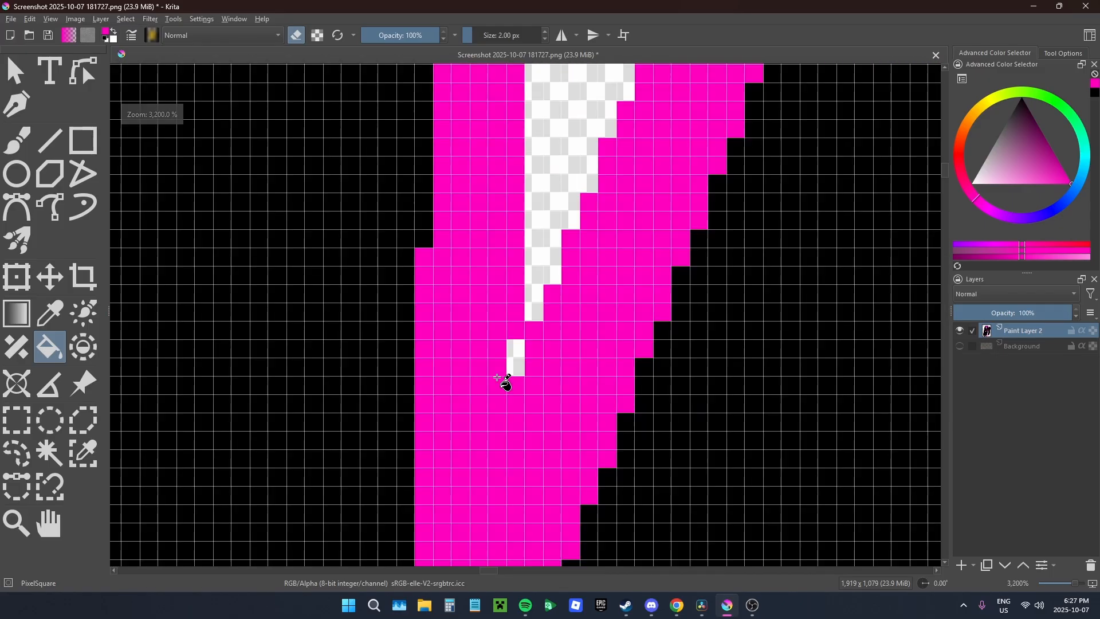
Step: Examine the slashes' upper and lower spikes and the gaps between them for remaining stray pixels
{"action": "scroll", "coordinate": [347, 303], "scroll_direction": "down", "scroll_amount": 4}
{"action": "scroll", "coordinate": [361, 305], "scroll_direction": "down", "scroll_amount": 6}
{"action": "scroll", "coordinate": [645, 312], "scroll_direction": "up", "scroll_amount": 1}
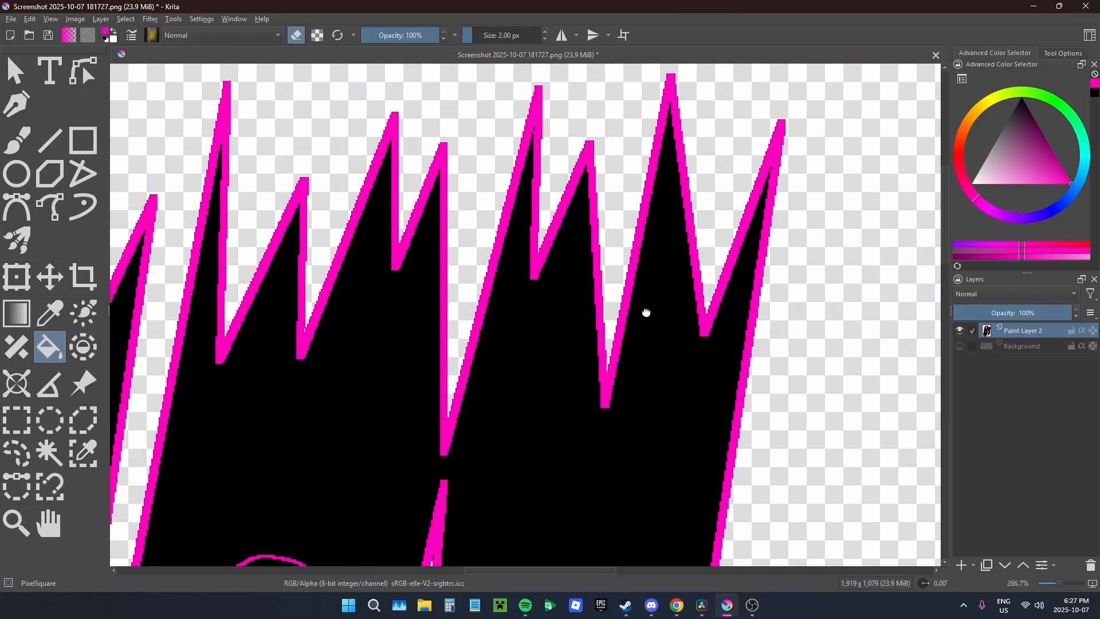
{"action": "scroll", "coordinate": [618, 401], "scroll_direction": "up", "scroll_amount": 1}
{"action": "scroll", "coordinate": [444, 248], "scroll_direction": "up", "scroll_amount": 3}
{"action": "scroll", "coordinate": [408, 154], "scroll_direction": "down", "scroll_amount": 6}
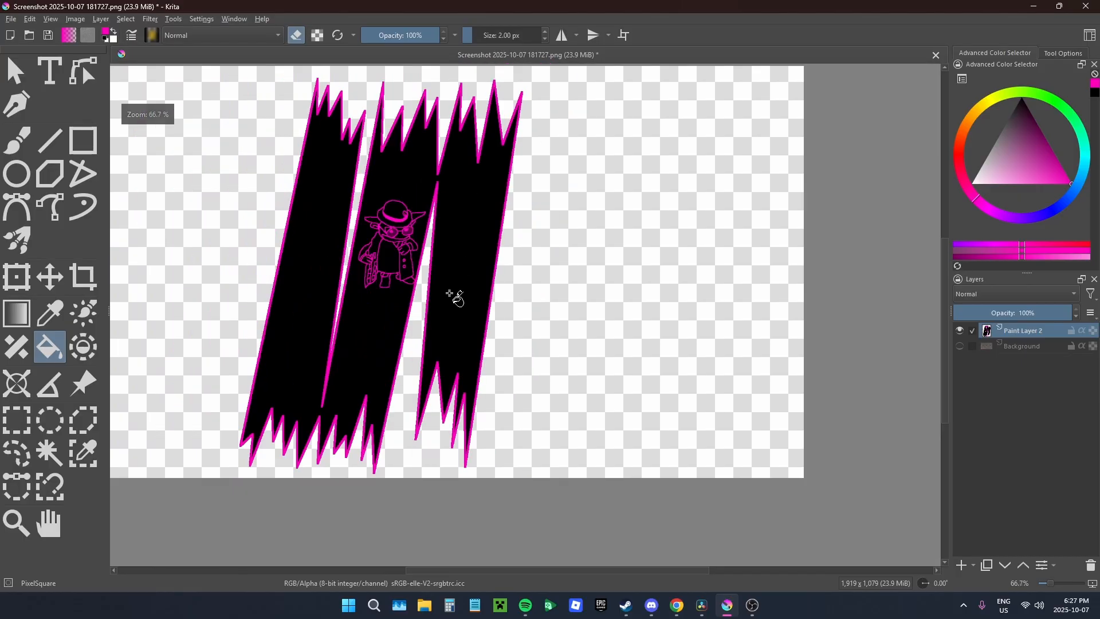
{"action": "scroll", "coordinate": [450, 396], "scroll_direction": "up", "scroll_amount": 4}
{"action": "scroll", "coordinate": [498, 466], "scroll_direction": "down", "scroll_amount": 5}
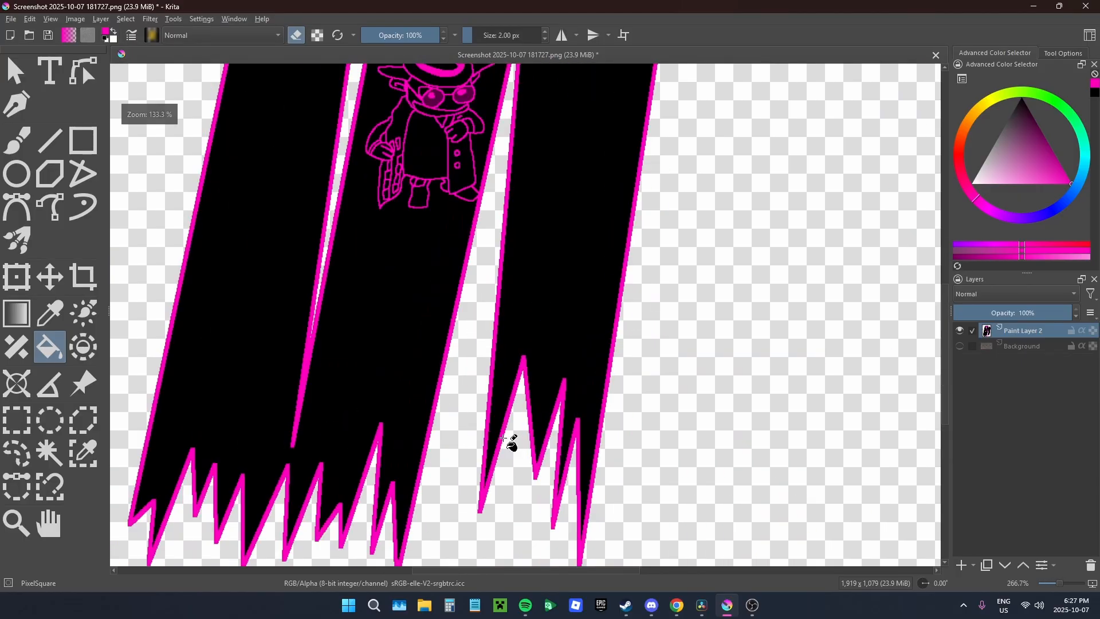
{"action": "left_click_drag", "start_coordinate": [496, 405], "coordinate": [589, 488]}
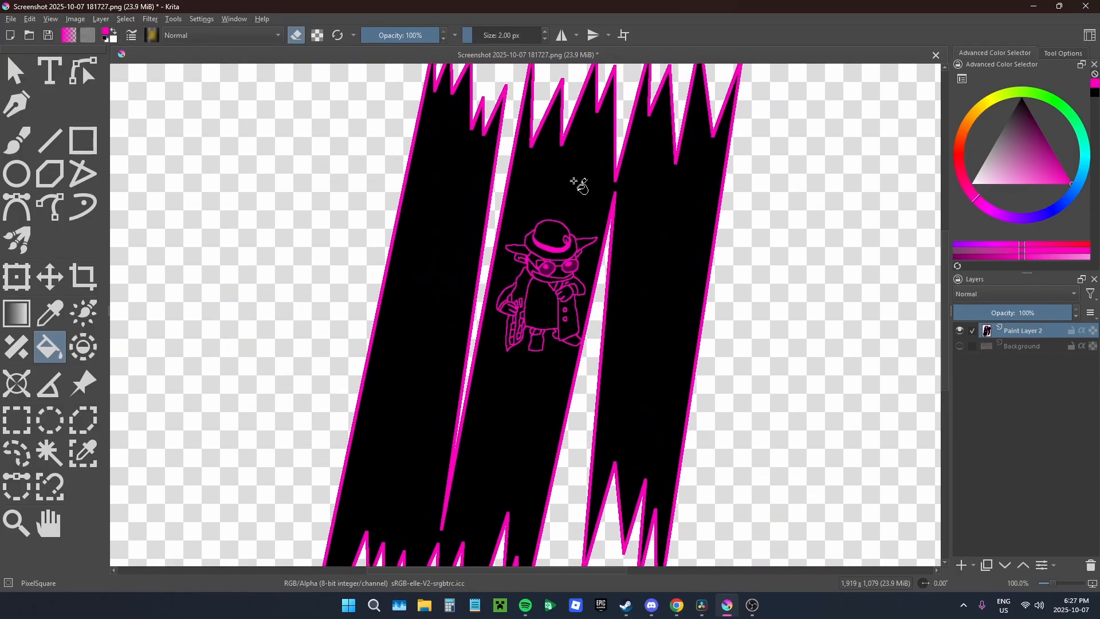
{"action": "left_click_drag", "start_coordinate": [619, 322], "coordinate": [569, 346]}
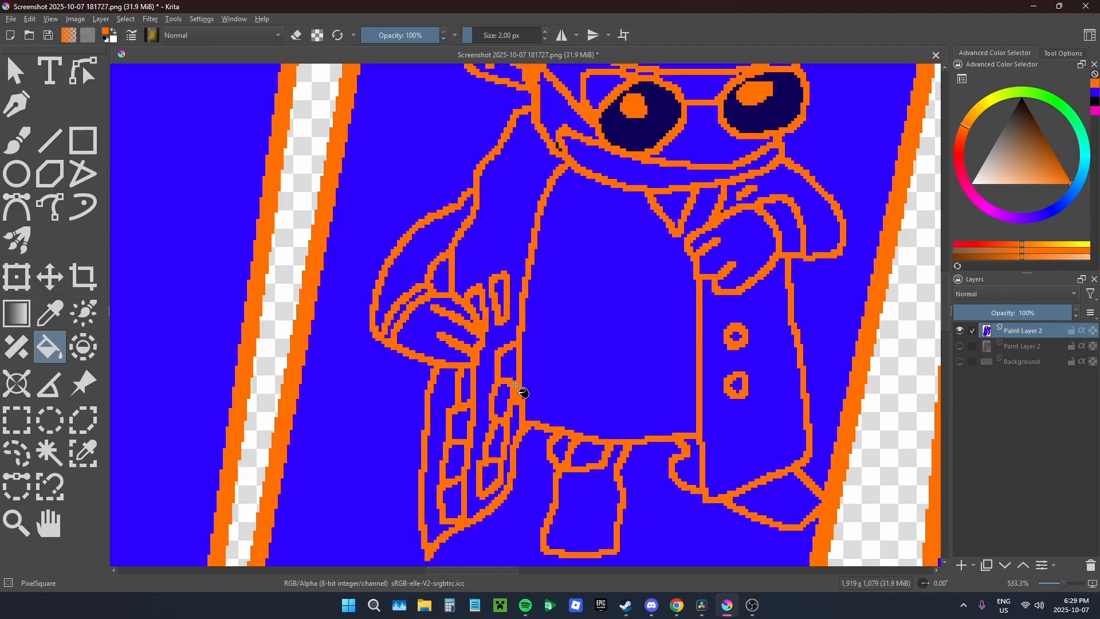
{"action": "scroll", "coordinate": [540, 327], "scroll_direction": "down", "scroll_amount": 3}
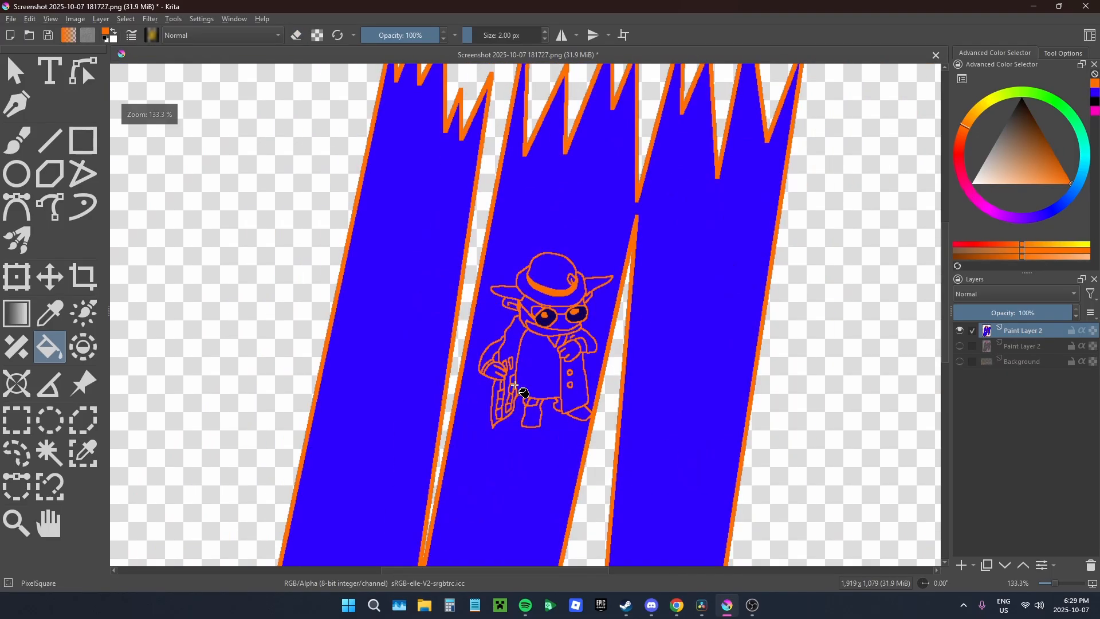
Step: Show the pink-and-black layer again and delete the blue-and-orange copy above it
{"action": "scroll", "coordinate": [539, 326], "scroll_direction": "up", "scroll_amount": 2}
{"action": "scroll", "coordinate": [533, 328], "scroll_direction": "down", "scroll_amount": 5}
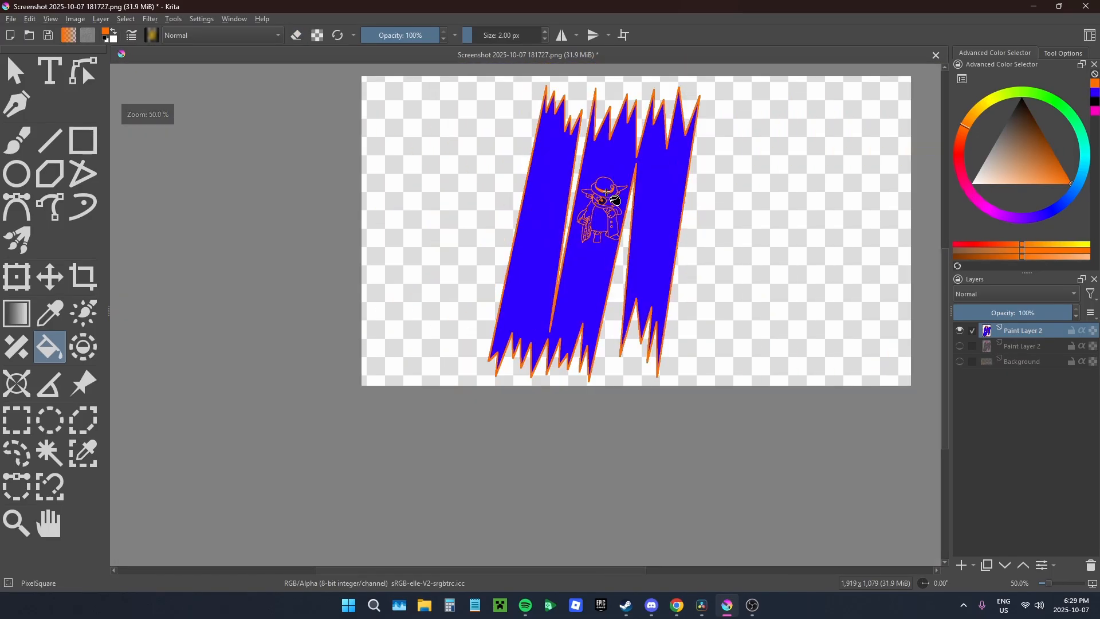
{"action": "scroll", "coordinate": [538, 337], "scroll_direction": "up", "scroll_amount": 1}
{"action": "scroll", "coordinate": [624, 417], "scroll_direction": "up", "scroll_amount": 1}
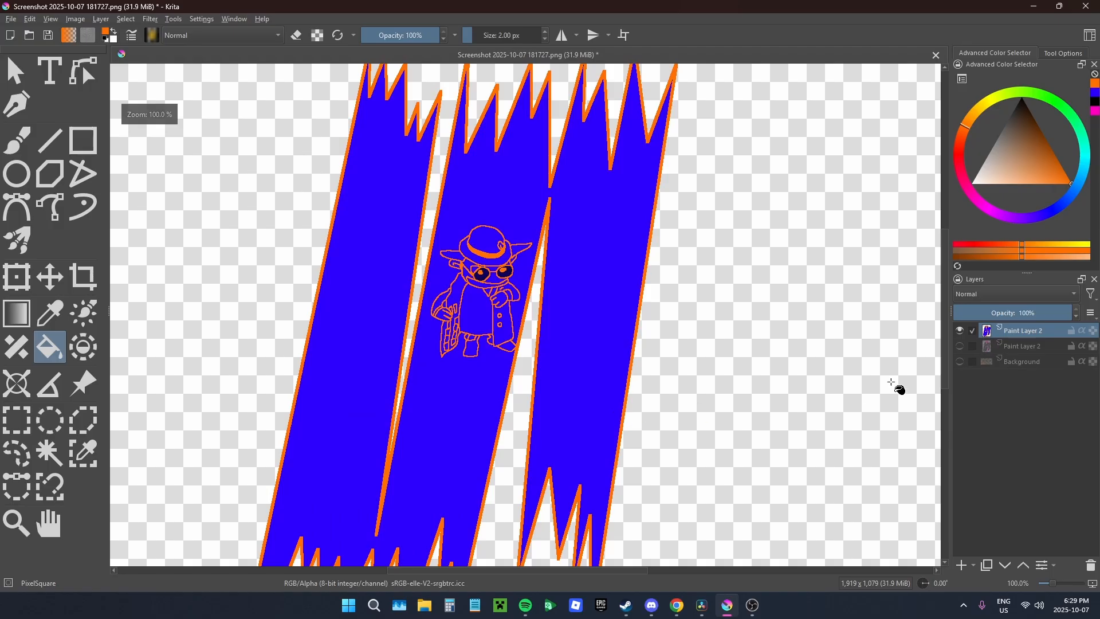
{"action": "left_click", "coordinate": [960, 345]}
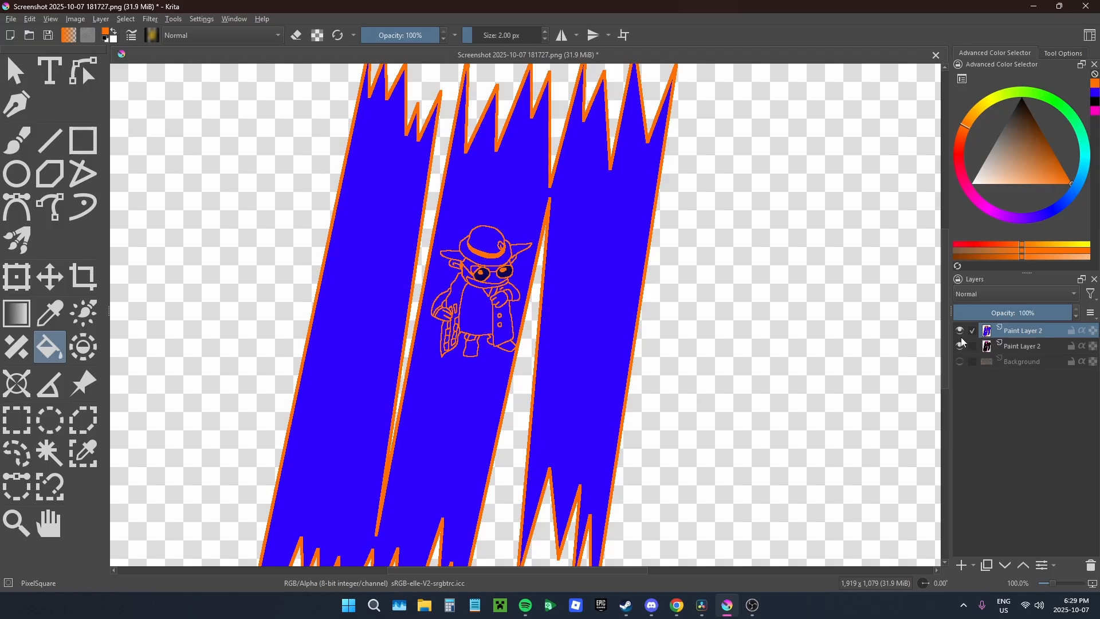
{"action": "left_click", "coordinate": [961, 331]}
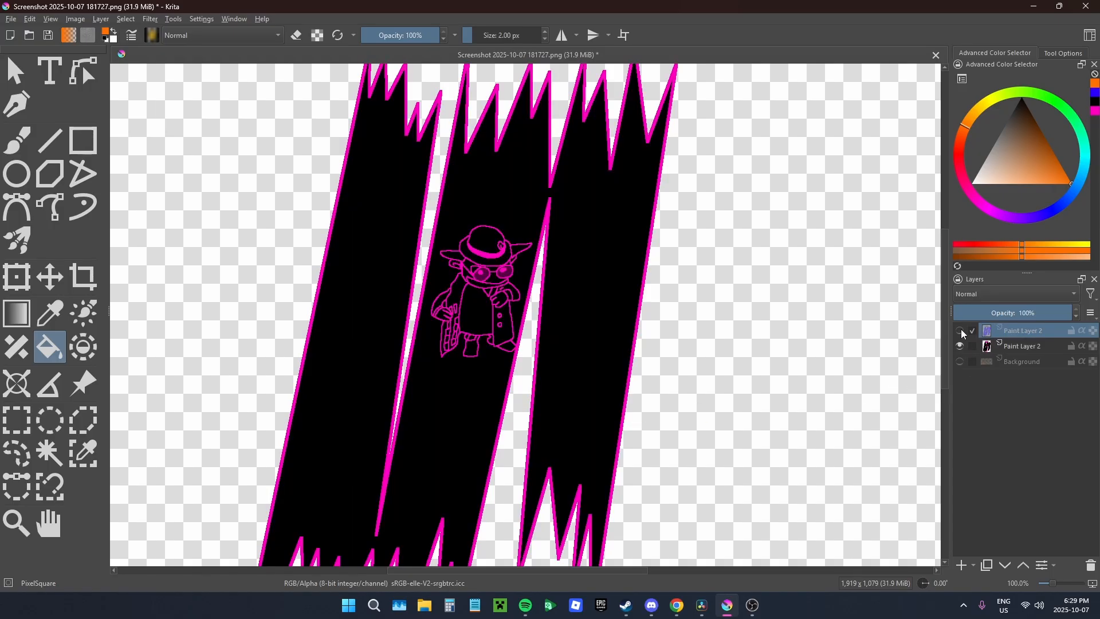
{"action": "right_click", "coordinate": [1051, 347]}
{"action": "left_click", "coordinate": [974, 81]}
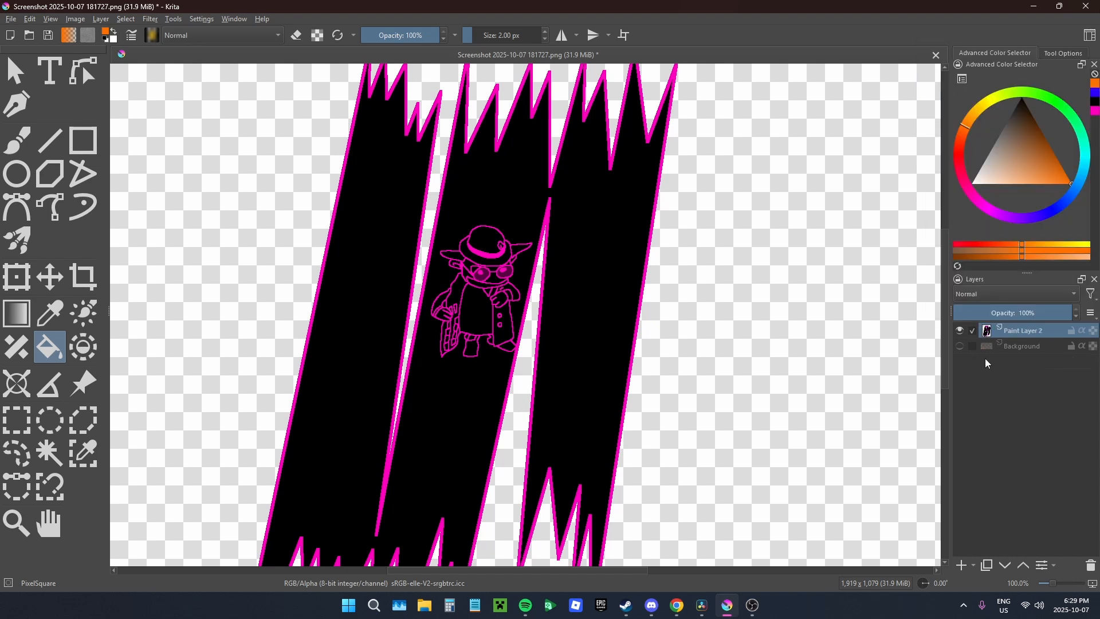
Step: Bring the whole image into view and open the file commands
{"action": "mouse_move", "coordinate": [502, 269]}
{"action": "left_mouse_down"}
{"action": "mouse_move", "coordinate": [611, 221]}
{"action": "mouse_move", "coordinate": [587, 248]}
{"action": "mouse_move", "coordinate": [501, 283]}
{"action": "left_mouse_up"}
{"action": "scroll", "coordinate": [587, 248], "scroll_direction": "down", "scroll_amount": 1}
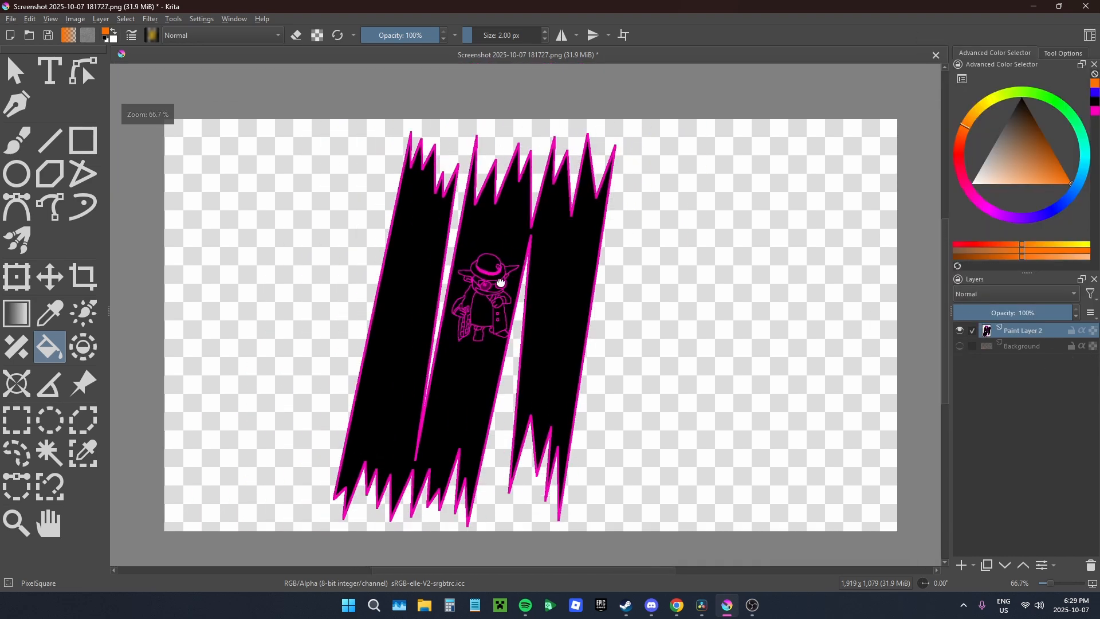
{"action": "left_click", "coordinate": [10, 19]}
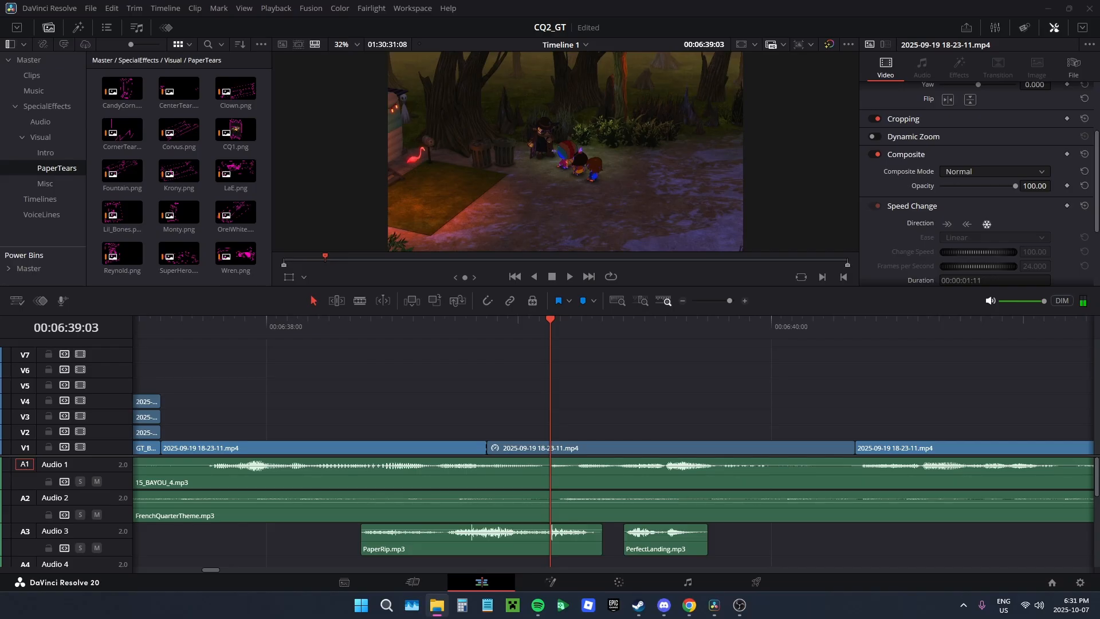
Step: Switch to DaVinci Resolve and import Shady.png into the PaperTears bin
{"action": "left_click_drag", "start_coordinate": [920, 224], "coordinate": [191, 176]}
{"action": "scroll", "coordinate": [194, 257], "scroll_direction": "down", "scroll_amount": 2}
{"action": "left_click", "coordinate": [193, 257]}
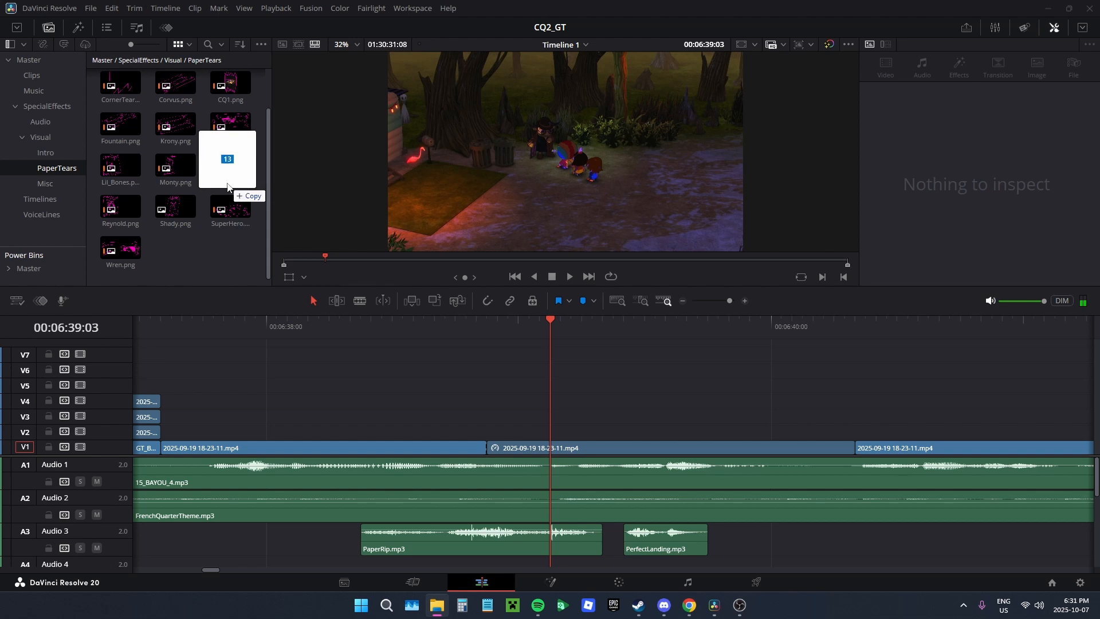
Step: Set the clip colour of Shady.png in the PaperTears bin to Orange
{"action": "left_click", "coordinate": [163, 224]}
{"action": "right_click", "coordinate": [168, 209]}
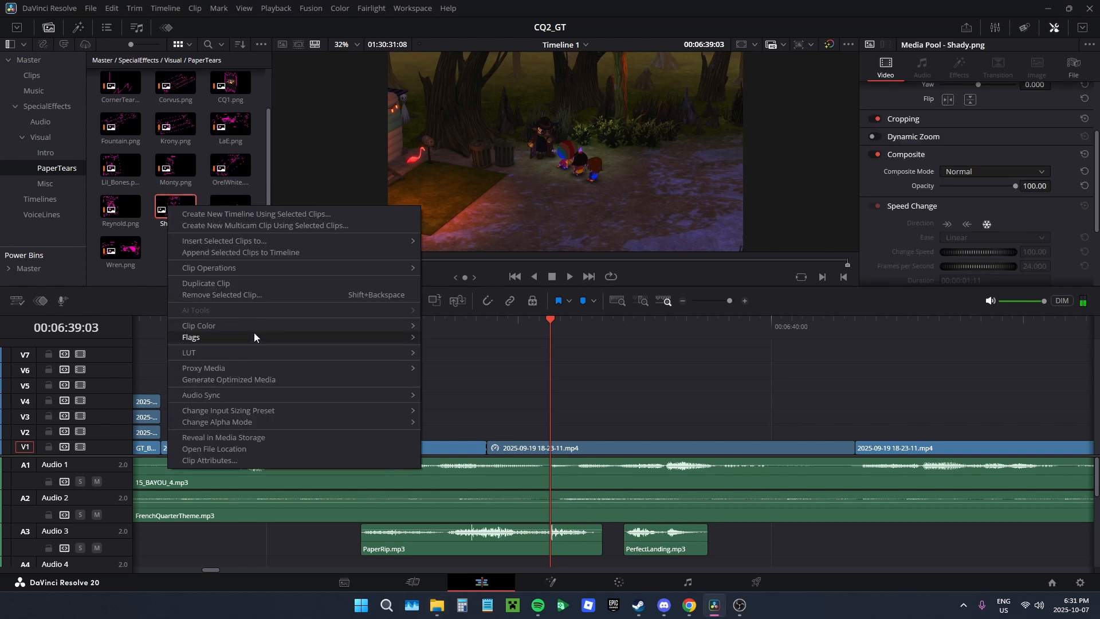
{"action": "mouse_move", "coordinate": [254, 325]}
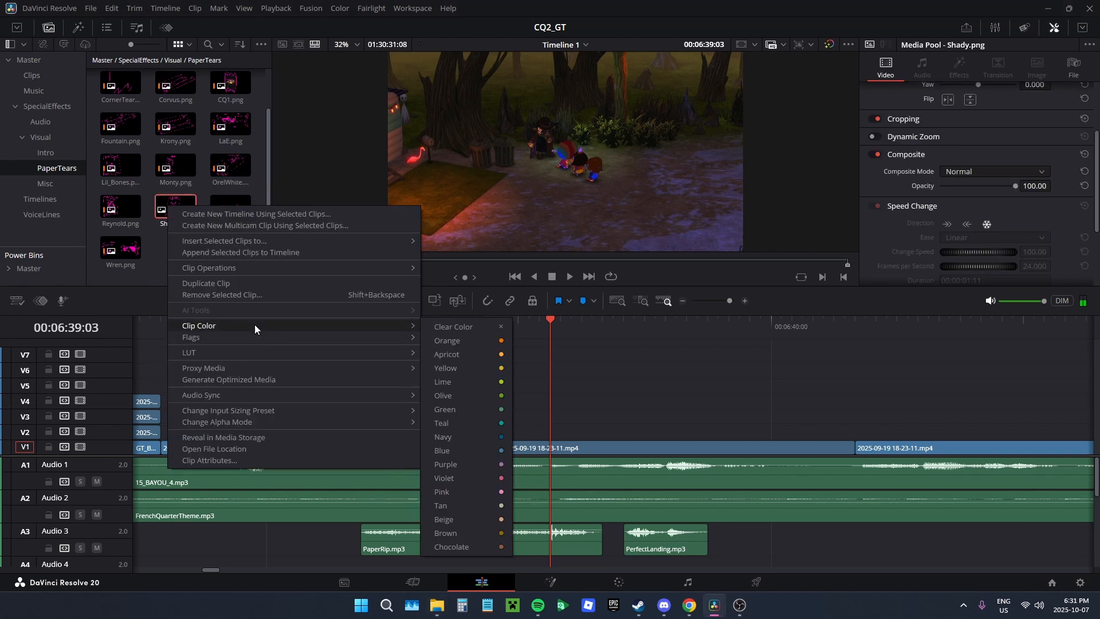
{"action": "left_click", "coordinate": [475, 339]}
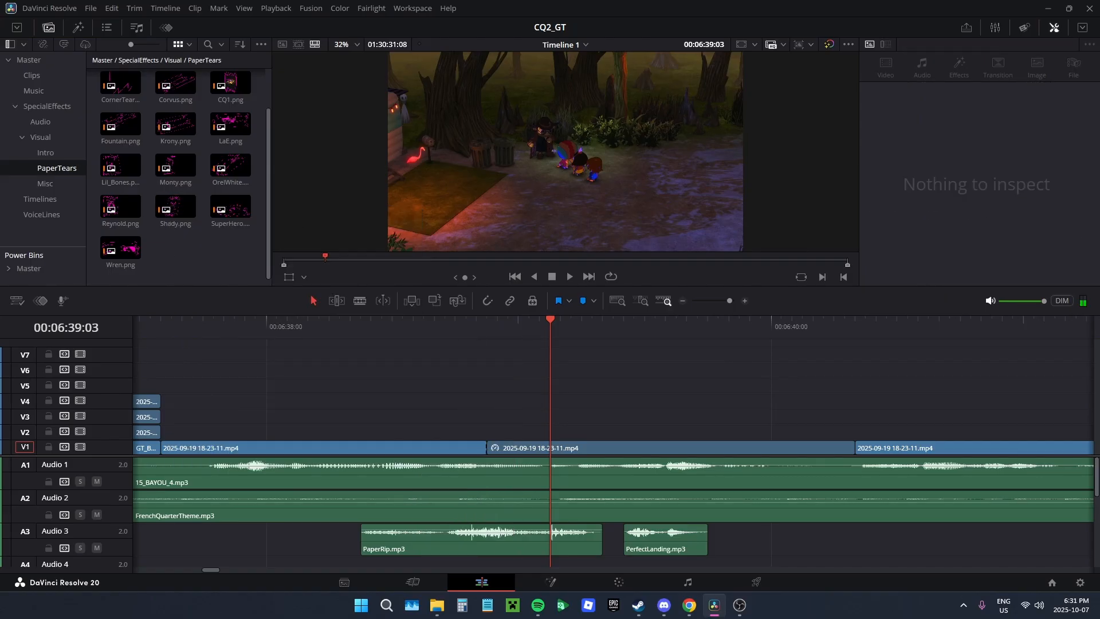
Step: Place Shady.png on track V2 so it starts at 00:06:38:09, aligned with the start of PaperRip.mp3
{"action": "left_click_drag", "start_coordinate": [175, 210], "coordinate": [347, 427]}
{"action": "left_click_drag", "start_coordinate": [446, 329], "coordinate": [627, 334]}
{"action": "left_click_drag", "start_coordinate": [607, 432], "coordinate": [619, 432]}
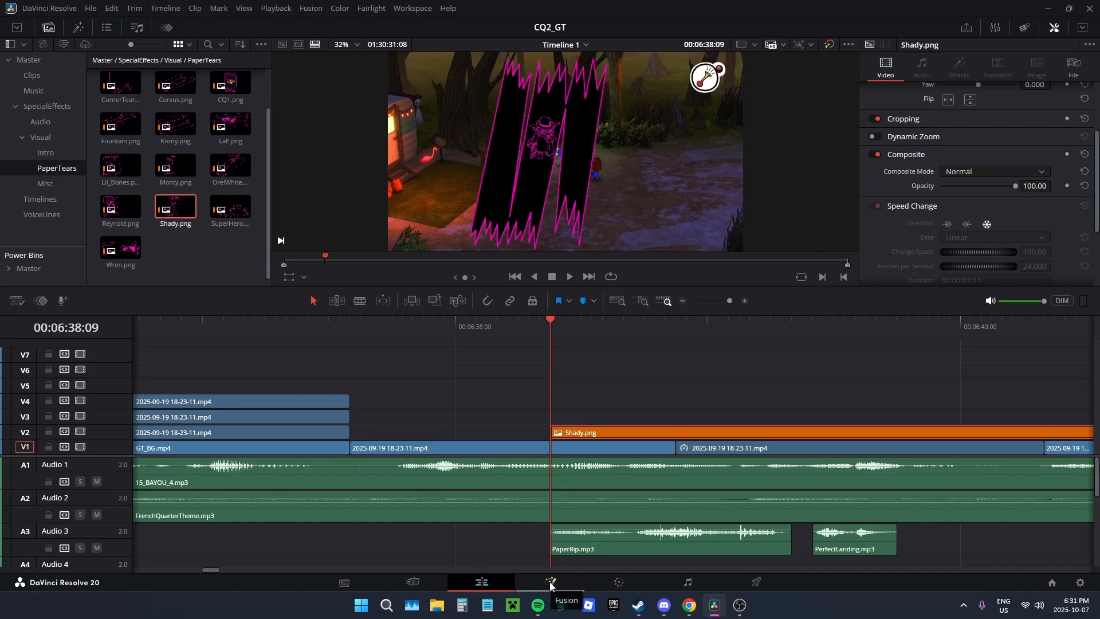
Step: Open the Shady.png clip in Fusion and add a Polygon mask to MediaIn1
{"action": "left_click", "coordinate": [550, 582]}
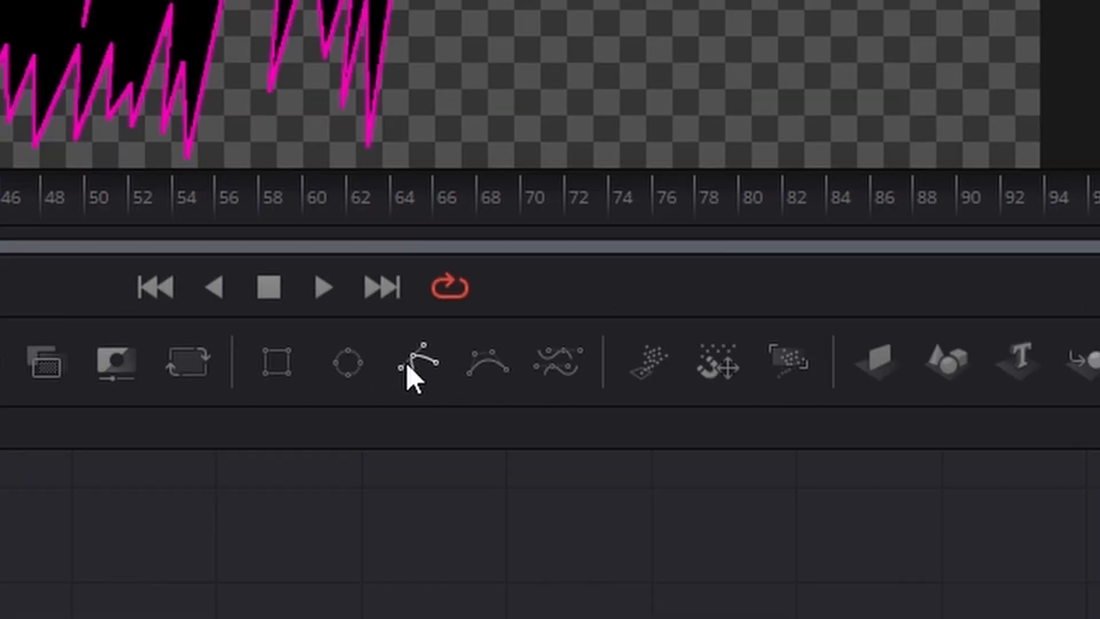
{"action": "left_click_drag", "start_coordinate": [690, 347], "coordinate": [510, 388]}
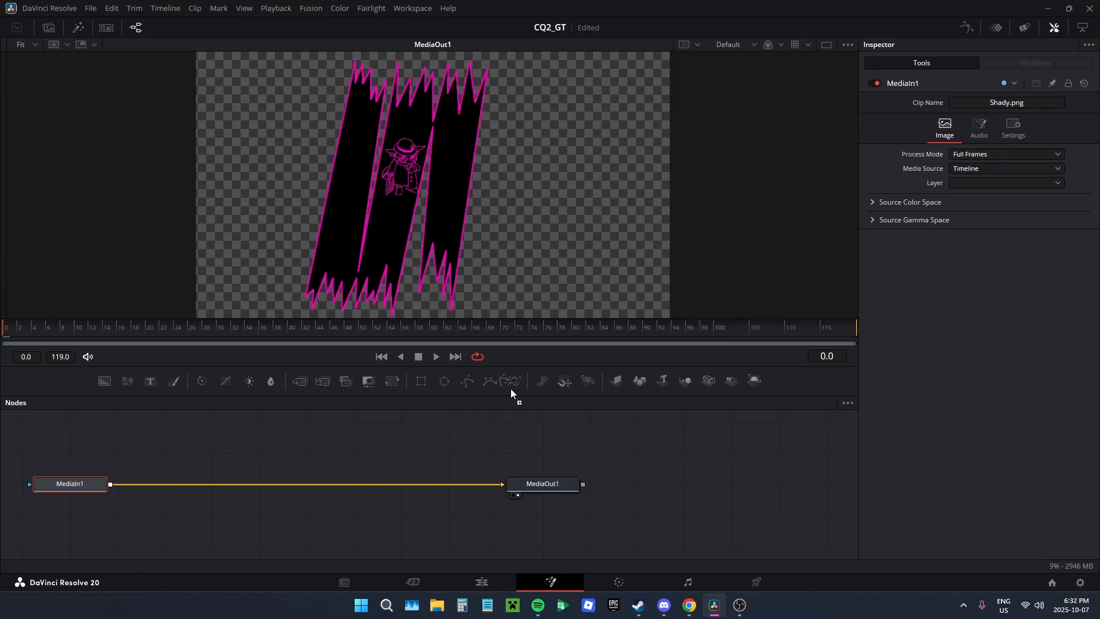
{"action": "left_click", "coordinate": [468, 381]}
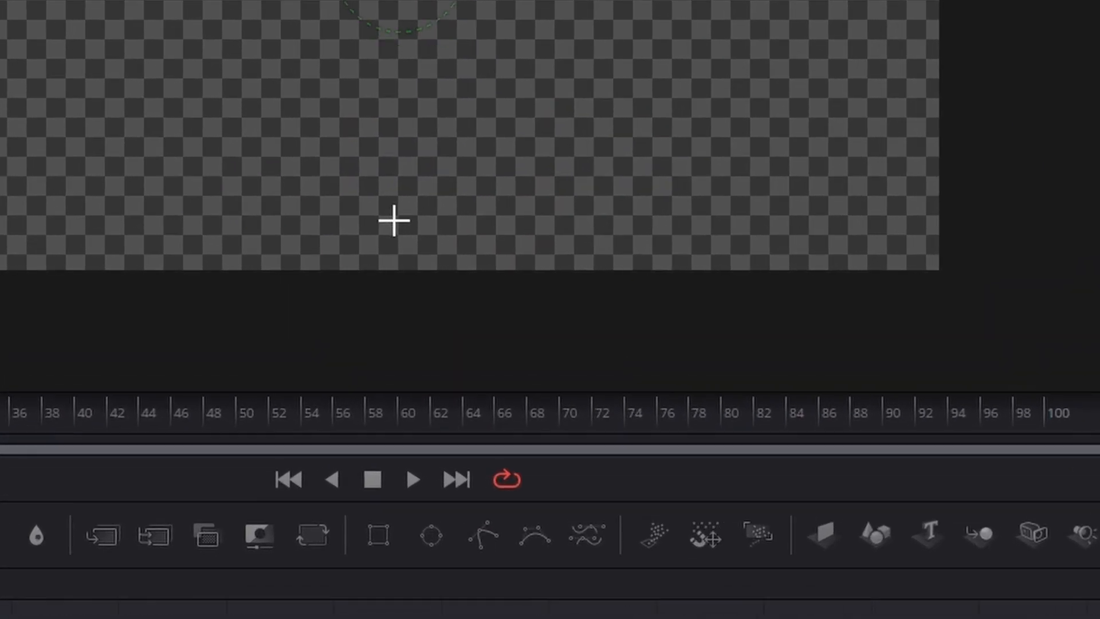
Step: Draw a closed four-point polygon across the frame's lower edge, just right of the centre
{"action": "left_click", "coordinate": [391, 223]}
{"action": "left_click", "coordinate": [568, 227]}
{"action": "left_click", "coordinate": [578, 316]}
{"action": "left_click", "coordinate": [440, 311]}
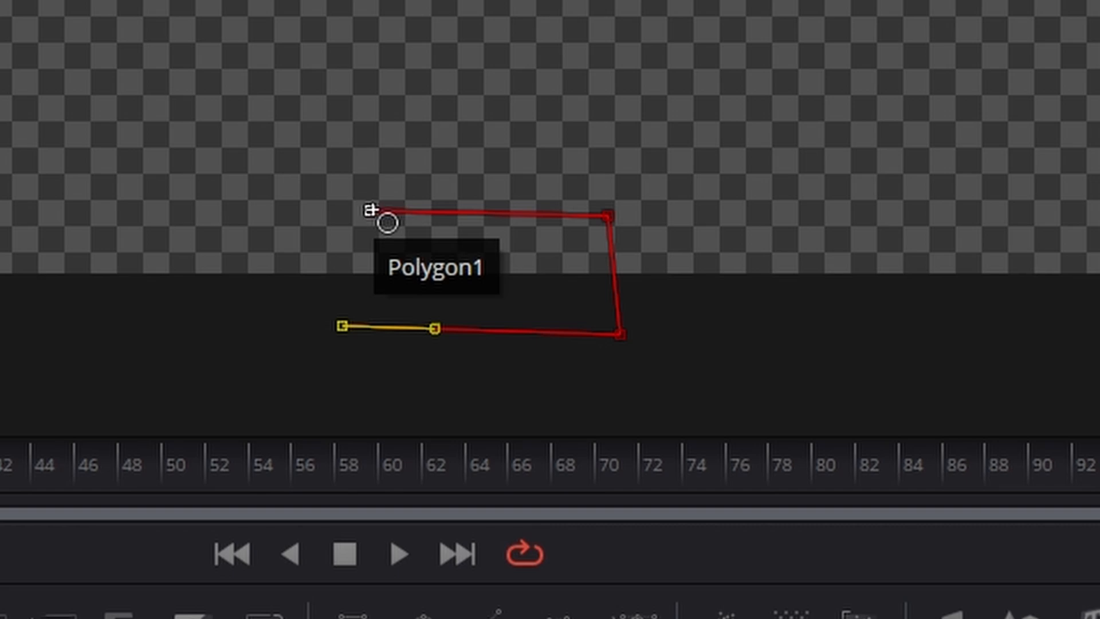
{"action": "left_click", "coordinate": [369, 212]}
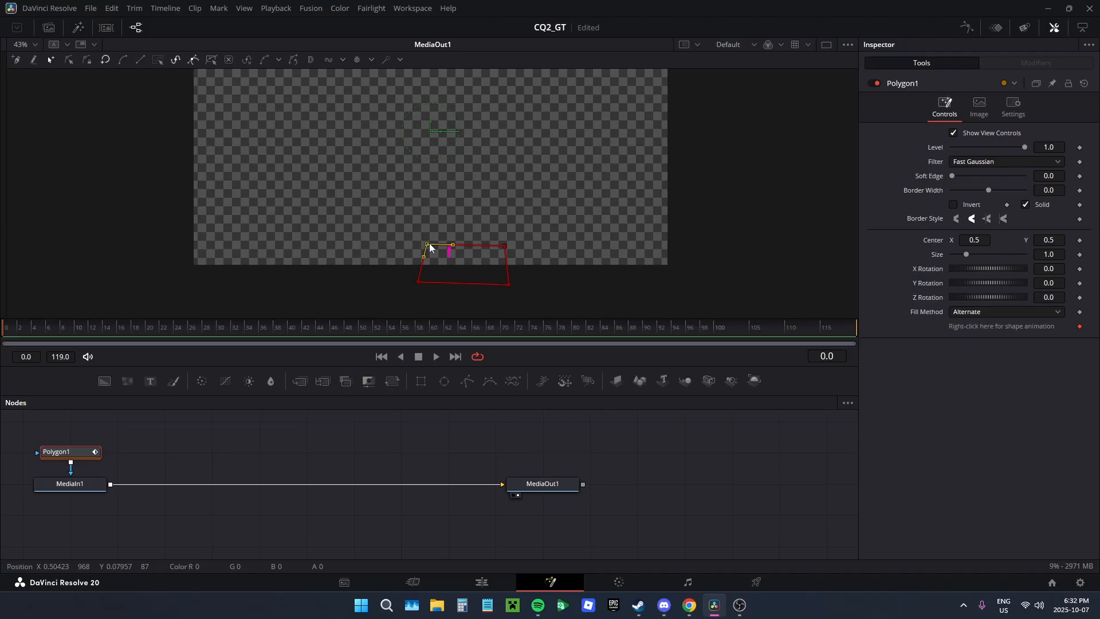
Step: Reshape the polygon into a tall spike, with its base below the frame and its tip above the upper edge
{"action": "left_click_drag", "start_coordinate": [361, 197], "coordinate": [285, 0]}
{"action": "left_click_drag", "start_coordinate": [399, 134], "coordinate": [383, 288]}
{"action": "left_click_drag", "start_coordinate": [546, 228], "coordinate": [447, 300]}
{"action": "left_click_drag", "start_coordinate": [502, 253], "coordinate": [517, 290]}
{"action": "left_click_drag", "start_coordinate": [417, 284], "coordinate": [459, 22]}
{"action": "left_click_drag", "start_coordinate": [516, 126], "coordinate": [503, 254]}
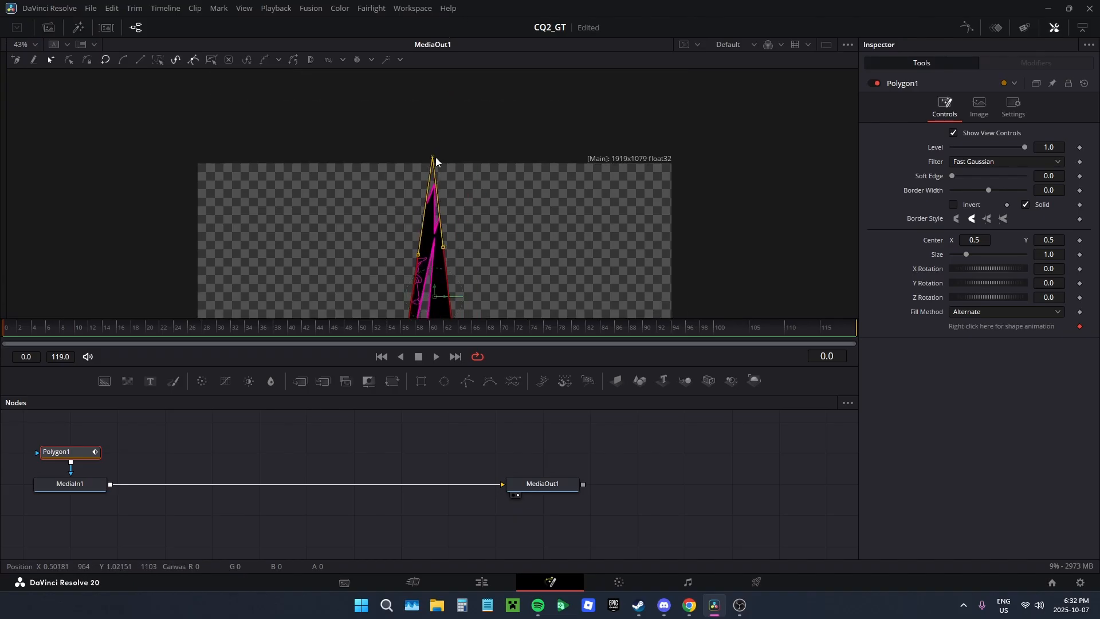
{"action": "left_click_drag", "start_coordinate": [434, 155], "coordinate": [449, 136]}
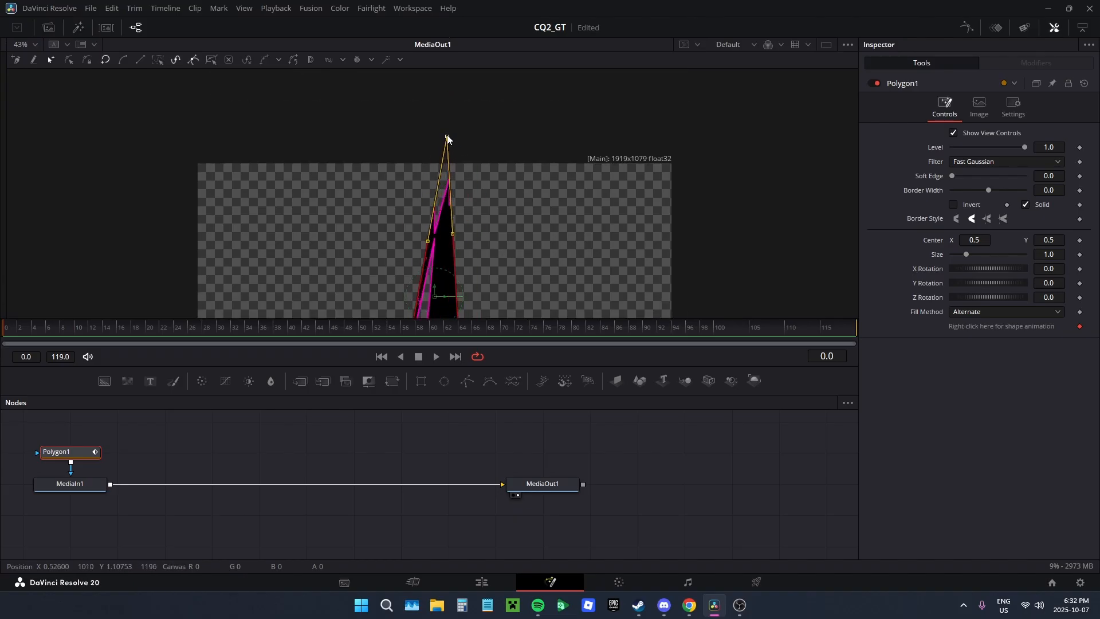
Step: Move the polygon's lower-left point inward so the mask narrows onto the third slash, and adjust its tip
{"action": "left_click_drag", "start_coordinate": [548, 239], "coordinate": [538, 78]}
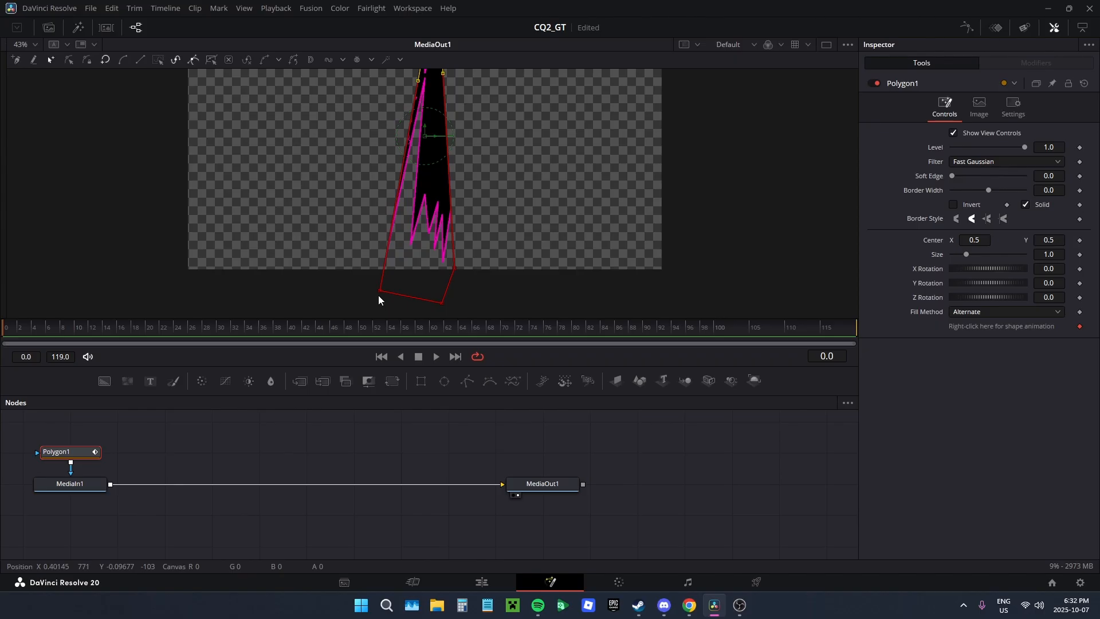
{"action": "left_click_drag", "start_coordinate": [379, 292], "coordinate": [398, 296]}
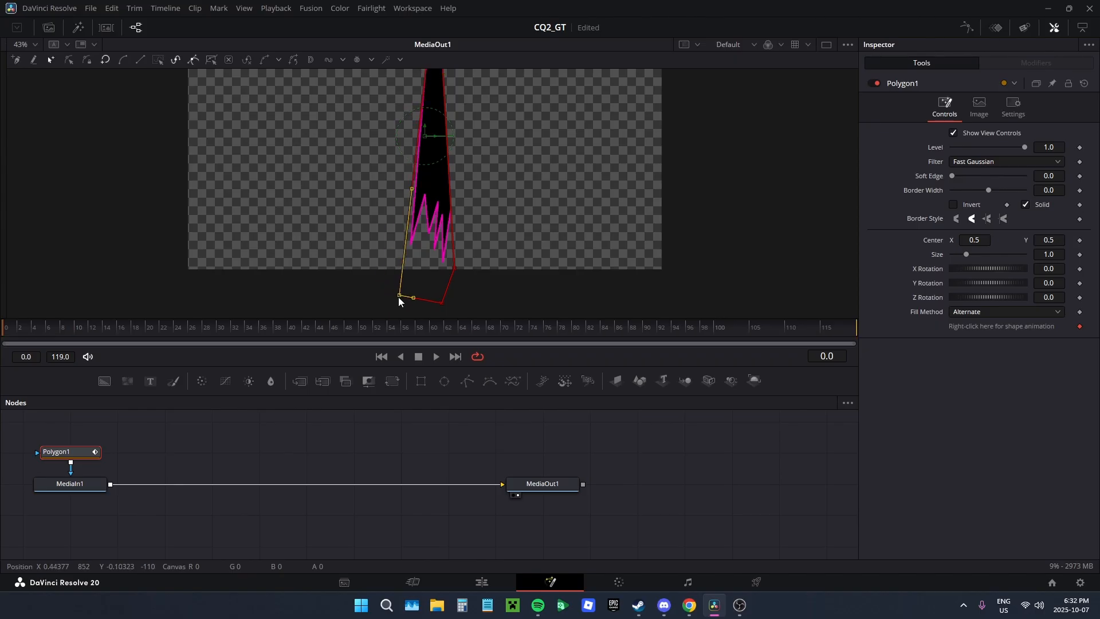
{"action": "left_click_drag", "start_coordinate": [461, 233], "coordinate": [476, 319]}
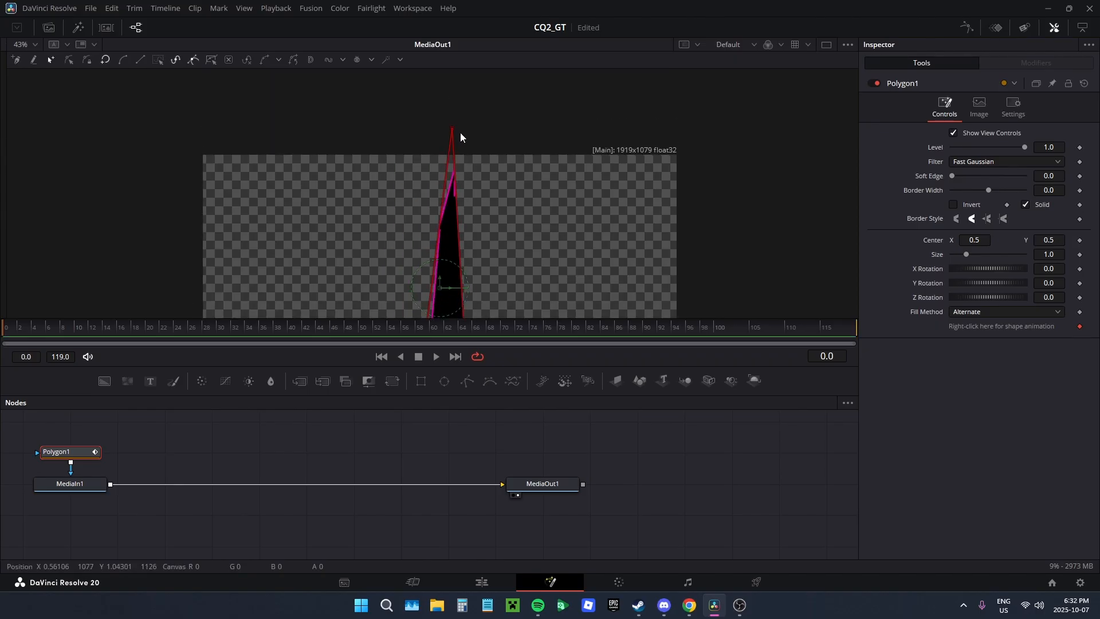
{"action": "left_click_drag", "start_coordinate": [452, 127], "coordinate": [452, 129]}
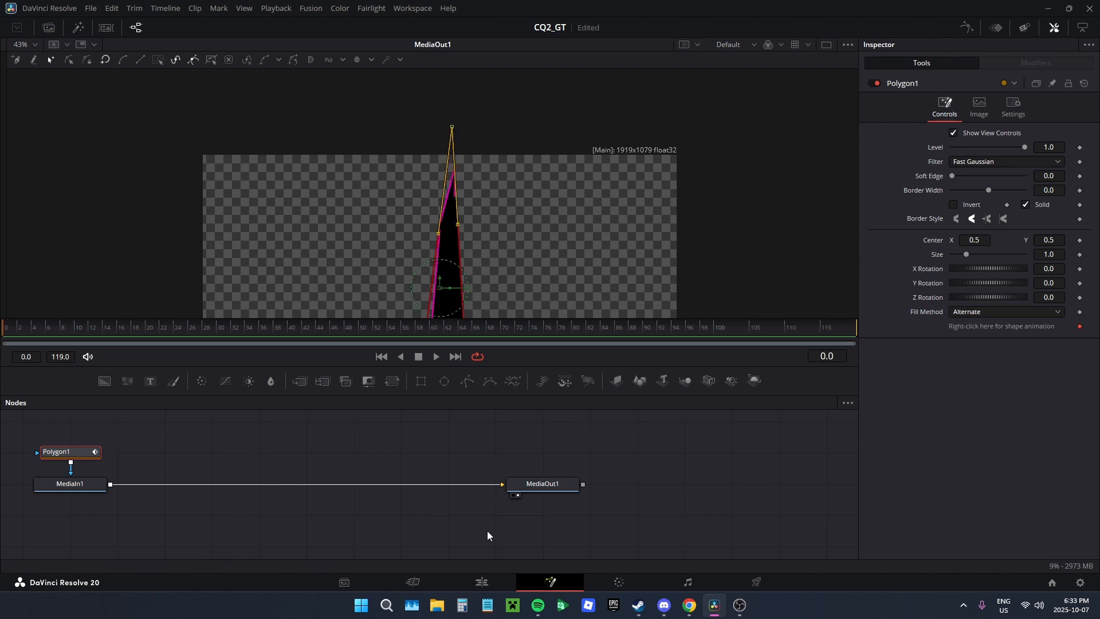
Step: Preview the masked slash over the gameplay footage on the Edit page in full screen
{"action": "left_click", "coordinate": [481, 579]}
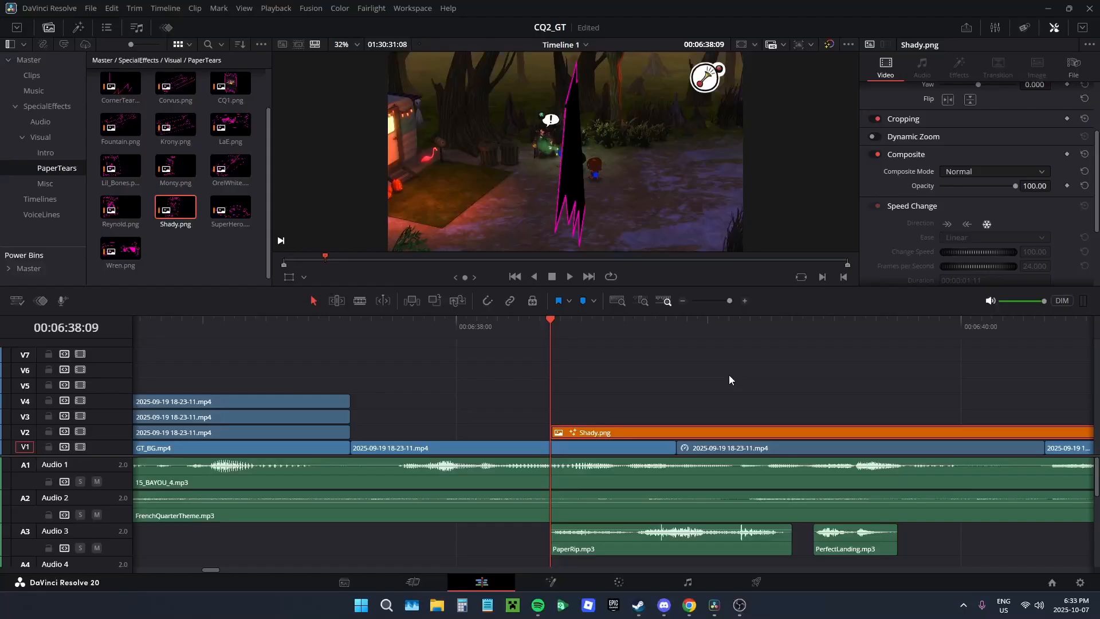
{"action": "left_click", "coordinate": [549, 581]}
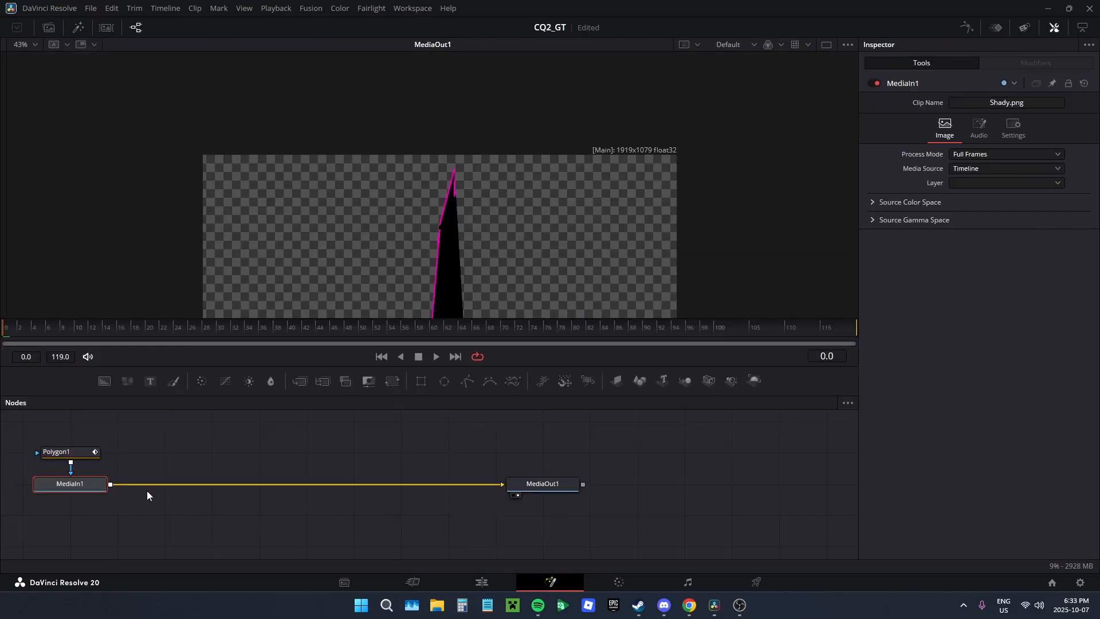
{"action": "left_click", "coordinate": [483, 582]}
{"action": "key", "text": "p"}
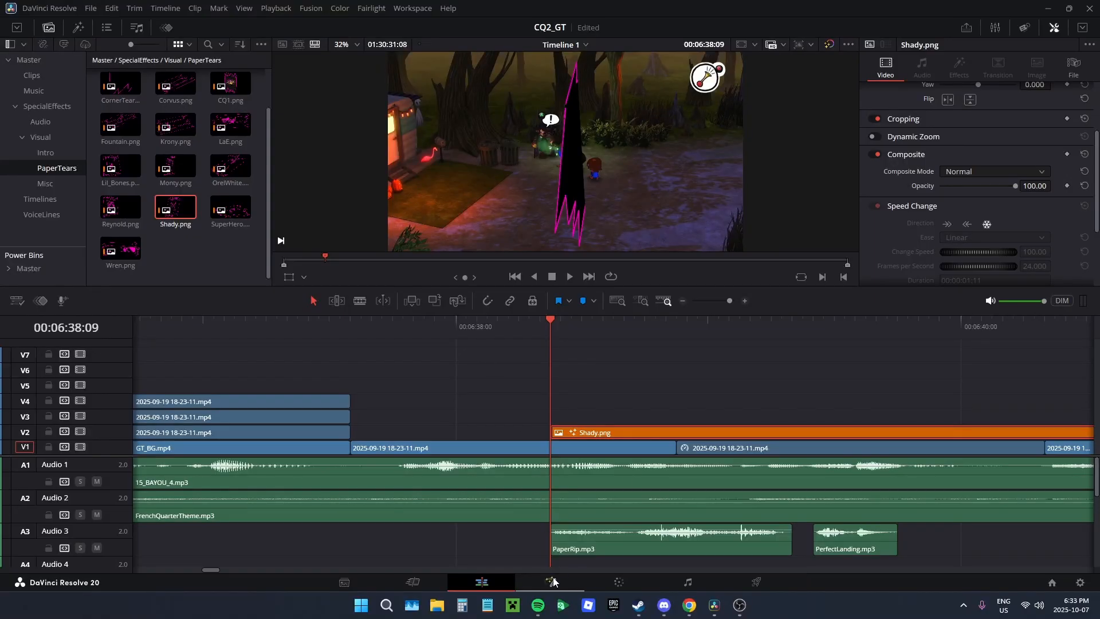
Step: Nudge Polygon1's lower-left point at frame 0 and pull the mask's tip down to the image's lower edge
{"action": "left_click", "coordinate": [551, 582]}
{"action": "left_click", "coordinate": [72, 457]}
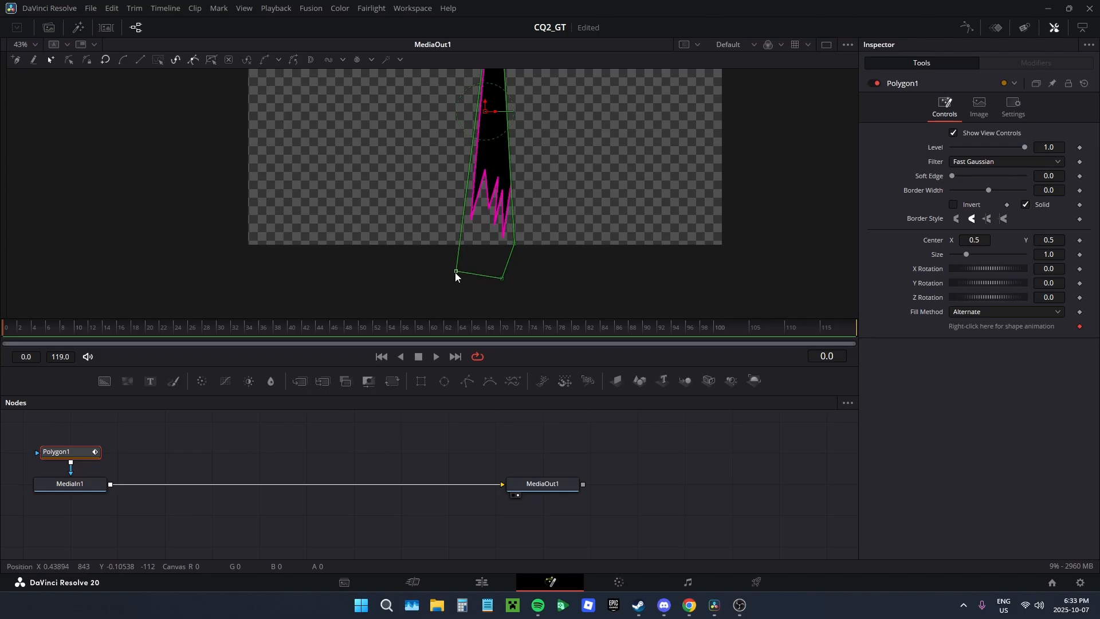
{"action": "left_click", "coordinate": [456, 272]}
{"action": "left_click_drag", "start_coordinate": [456, 276], "coordinate": [458, 276]}
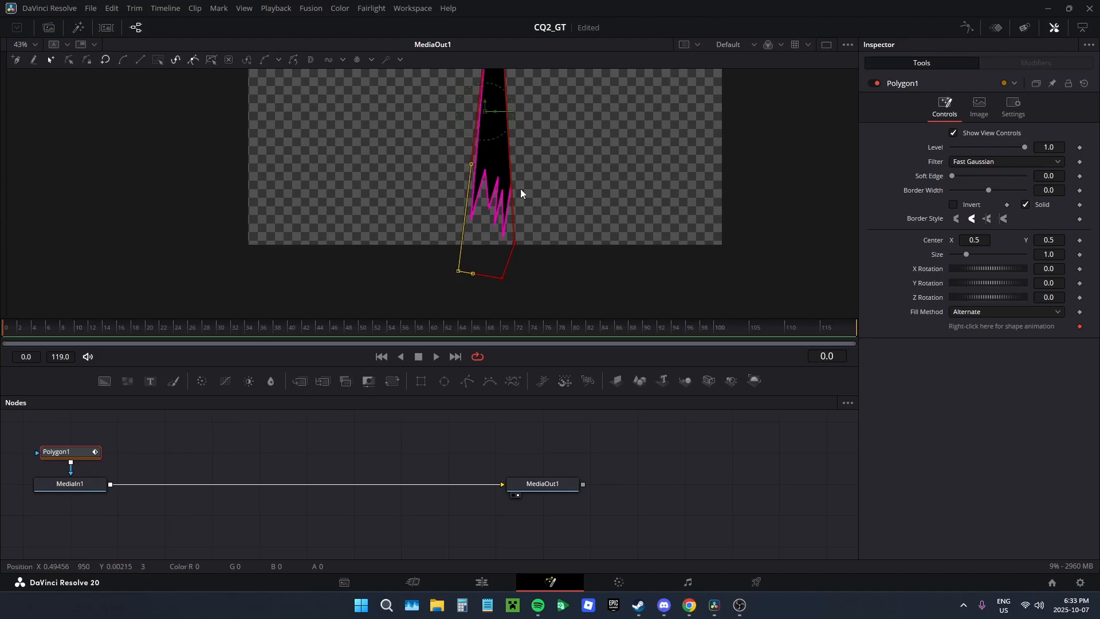
{"action": "left_click_drag", "start_coordinate": [520, 154], "coordinate": [525, 331]}
{"action": "left_click_drag", "start_coordinate": [503, 130], "coordinate": [488, 163]}
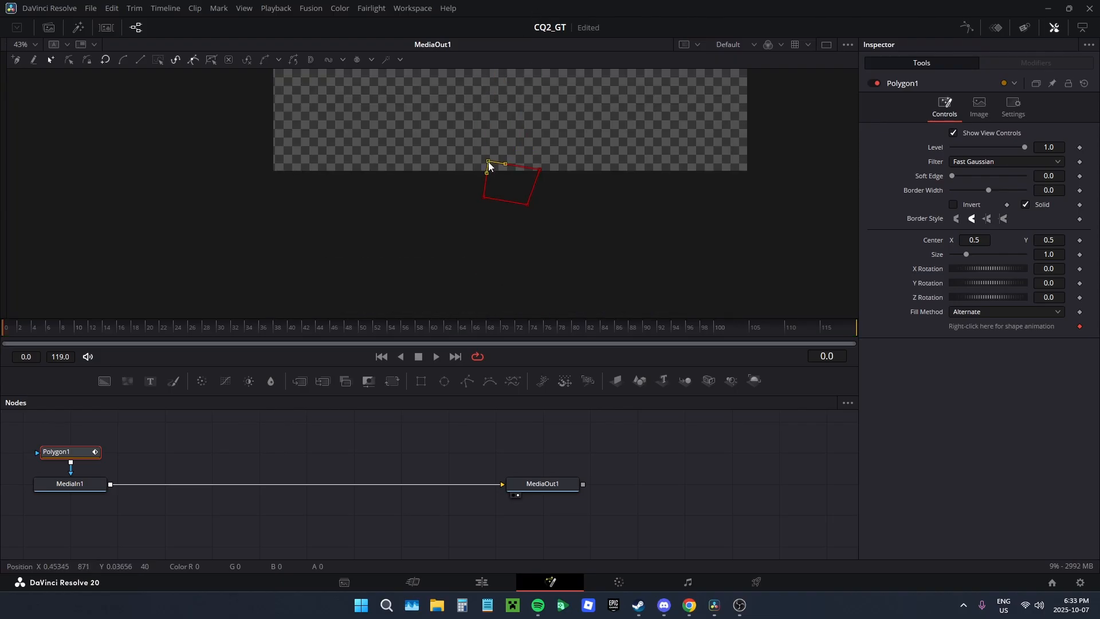
Step: Stretch the polygon's upper-right point above the image to check its alignment, and return it to the lower edge at frame 0
{"action": "left_click_drag", "start_coordinate": [596, 149], "coordinate": [576, 245]}
{"action": "left_click_drag", "start_coordinate": [517, 267], "coordinate": [555, 3]}
{"action": "left_click_drag", "start_coordinate": [548, 72], "coordinate": [562, 162]}
{"action": "left_click_drag", "start_coordinate": [631, 240], "coordinate": [621, 211]}
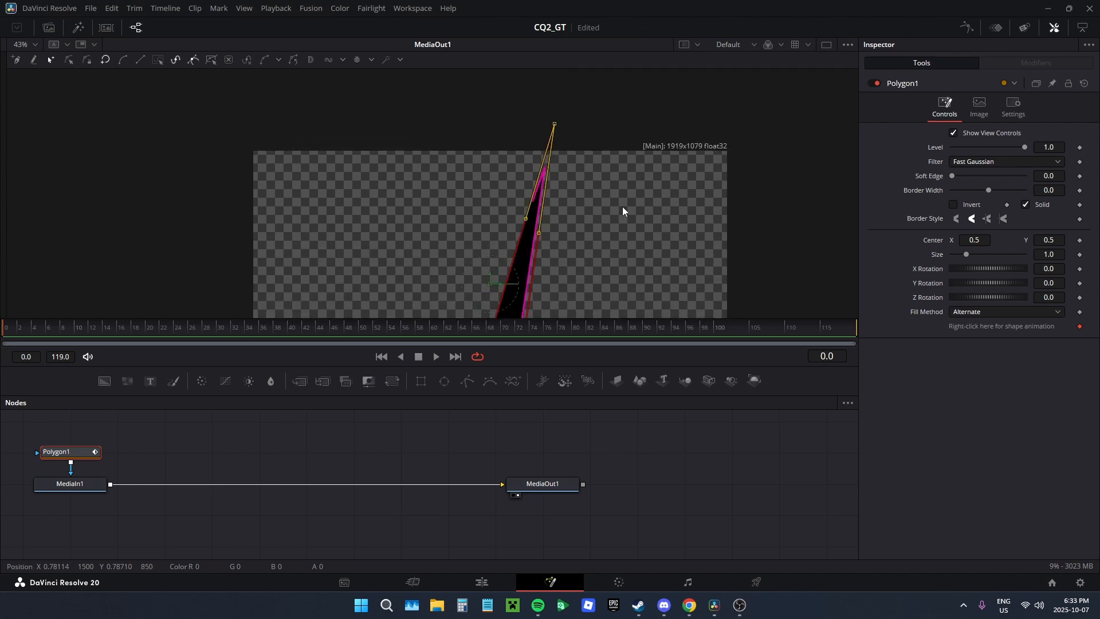
{"action": "left_click_drag", "start_coordinate": [553, 126], "coordinate": [540, 252]}
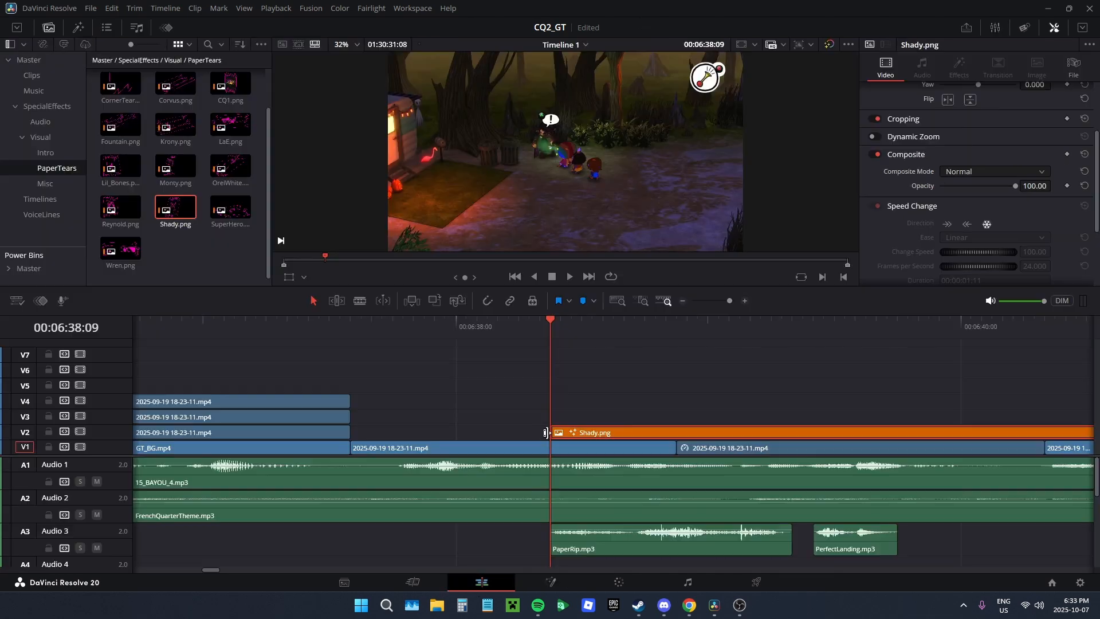
Step: Move the playhead to 00:06:38:16 and raise the polygon's two upper points above the image at frame 7
{"action": "left_click", "coordinate": [481, 582]}
{"action": "left_click_drag", "start_coordinate": [628, 335], "coordinate": [581, 334]}
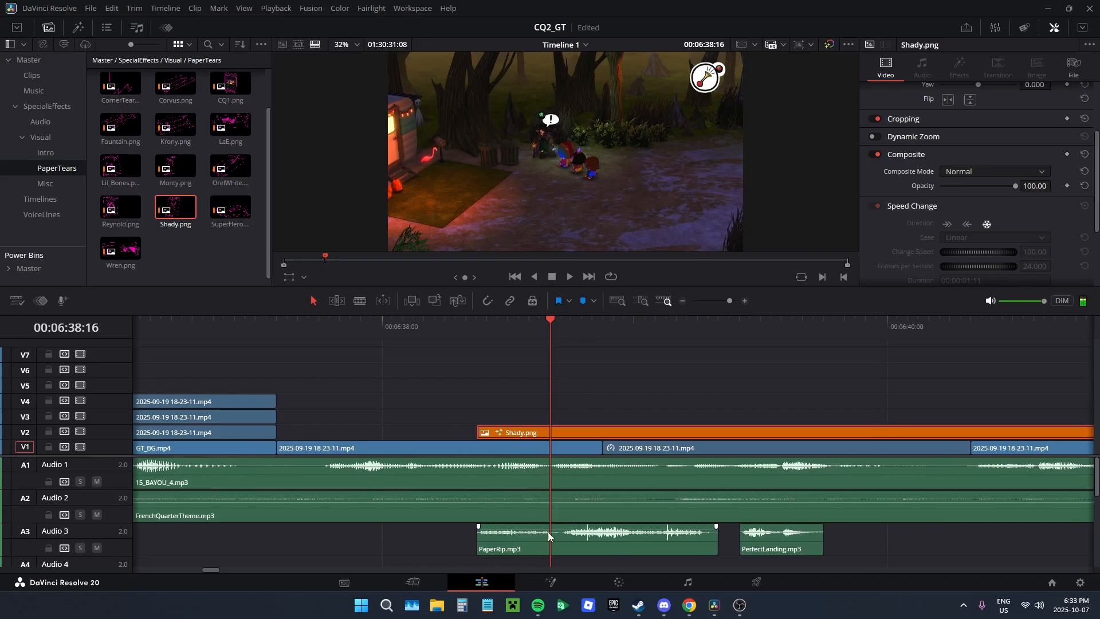
{"action": "key", "text": "shift+5"}
{"action": "left_click_drag", "start_coordinate": [599, 213], "coordinate": [403, 261]}
{"action": "left_click_drag", "start_coordinate": [491, 239], "coordinate": [505, 40]}
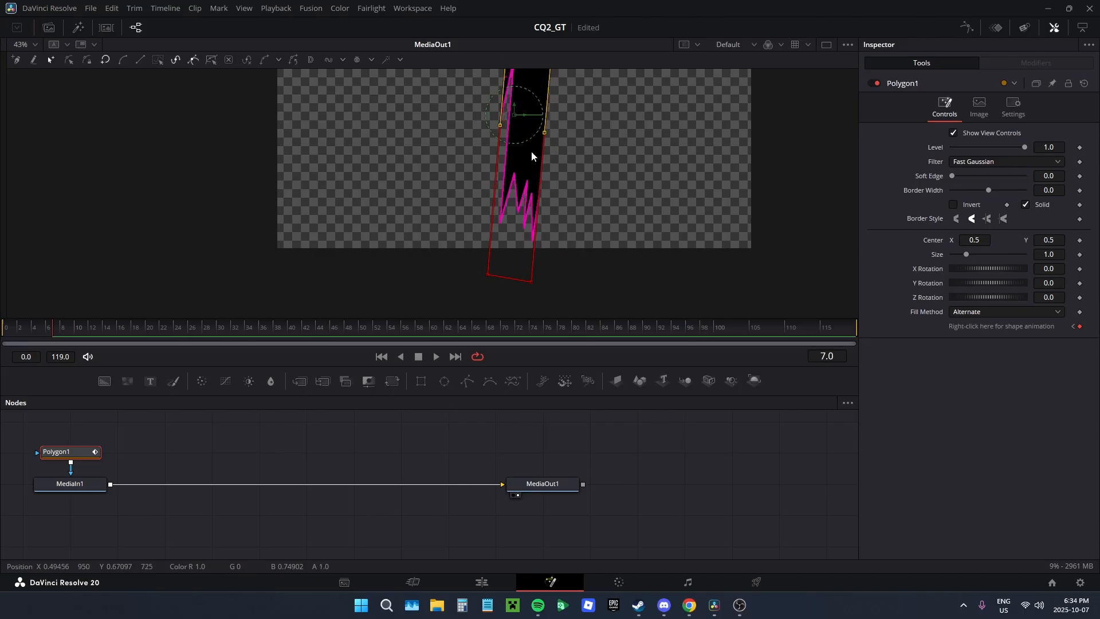
Step: Adjust the polygon's upper-right and upper-left points above the image so the mask uncovers the third slash's full width
{"action": "left_click_drag", "start_coordinate": [531, 150], "coordinate": [518, 340]}
{"action": "left_click_drag", "start_coordinate": [492, 228], "coordinate": [570, 148]}
{"action": "left_click", "coordinate": [588, 140]}
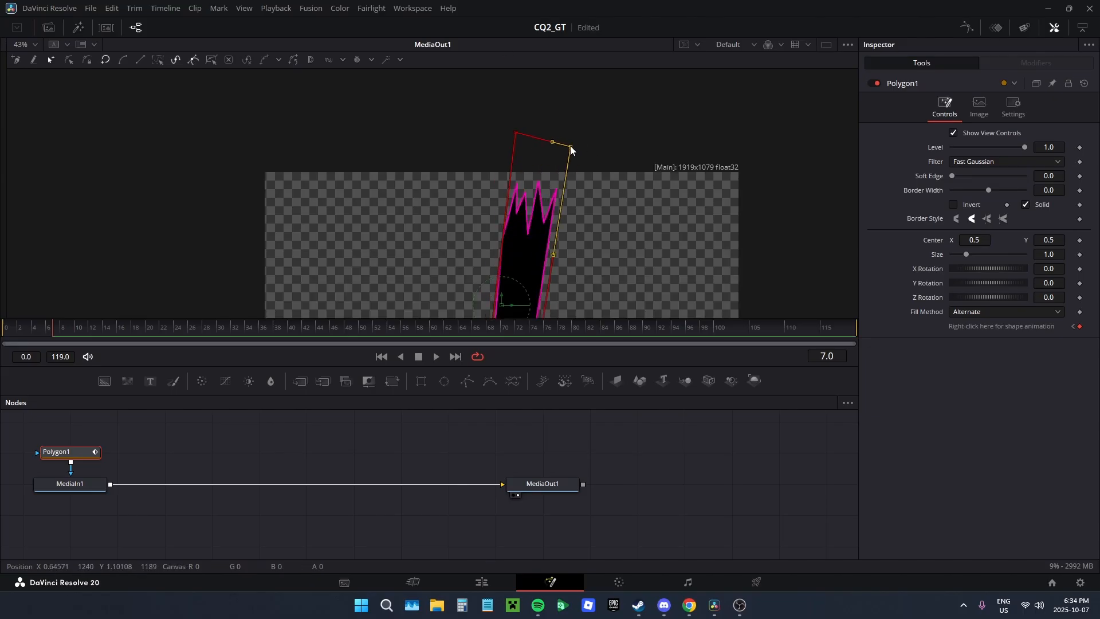
{"action": "left_click_drag", "start_coordinate": [654, 266], "coordinate": [708, 315]}
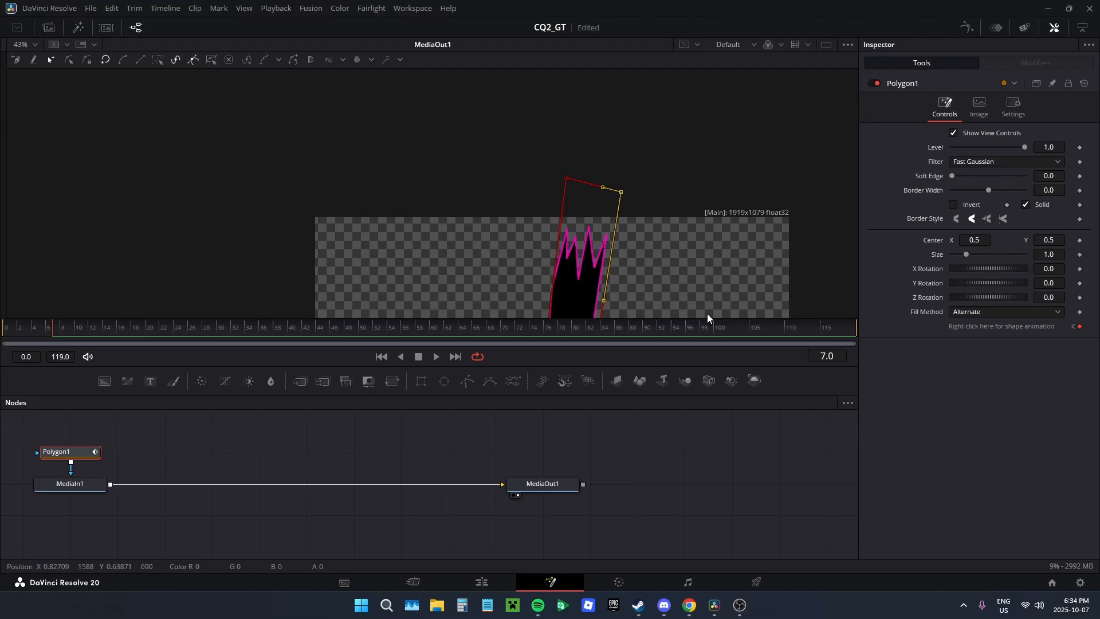
{"action": "left_click", "coordinate": [563, 195]}
{"action": "left_click_drag", "start_coordinate": [680, 251], "coordinate": [683, 115]}
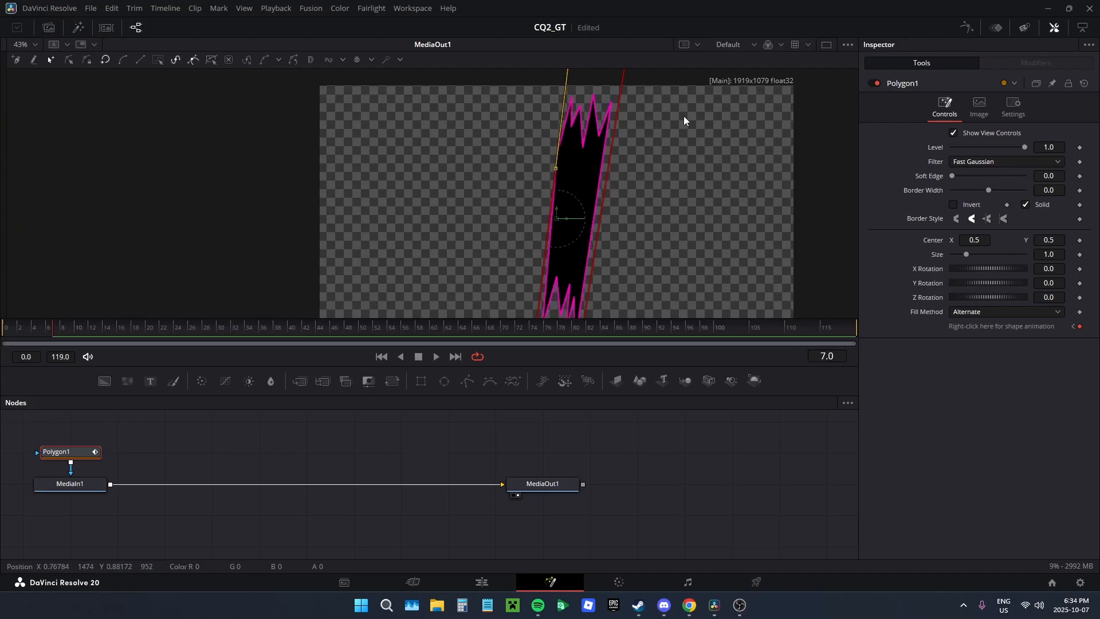
Step: Preview the third slash over the gameplay footage in full screen, and return to the Fusion page at frame 8
{"action": "key", "text": "shift+4"}
{"action": "key", "text": "ctrl+f"}
{"action": "mouse_move", "coordinate": [517, 238]}
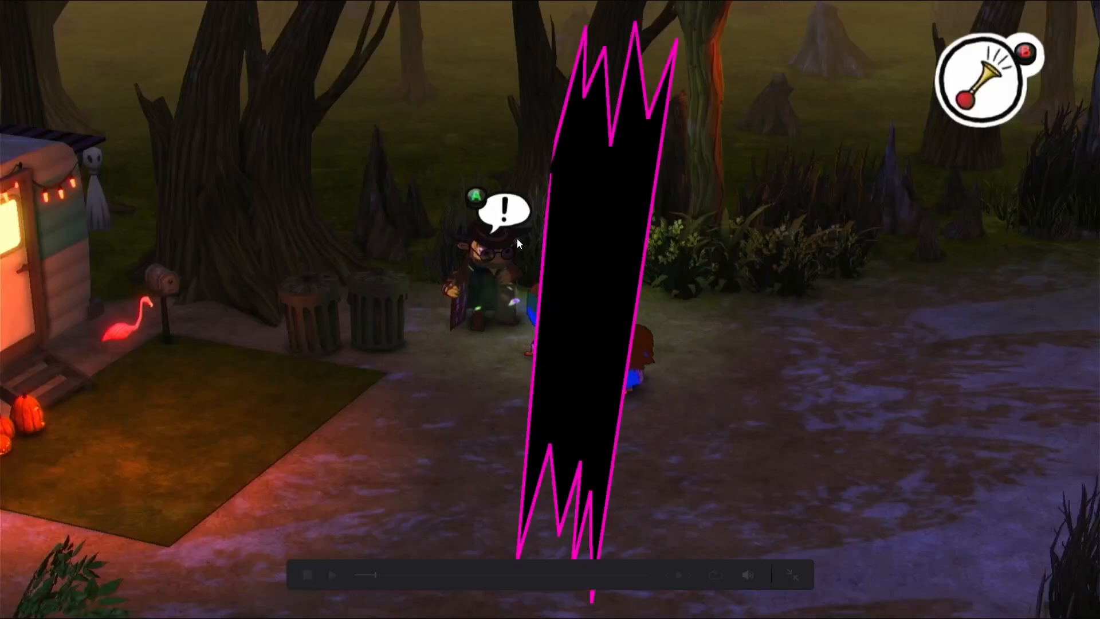
{"action": "key", "text": "ctrl+f"}
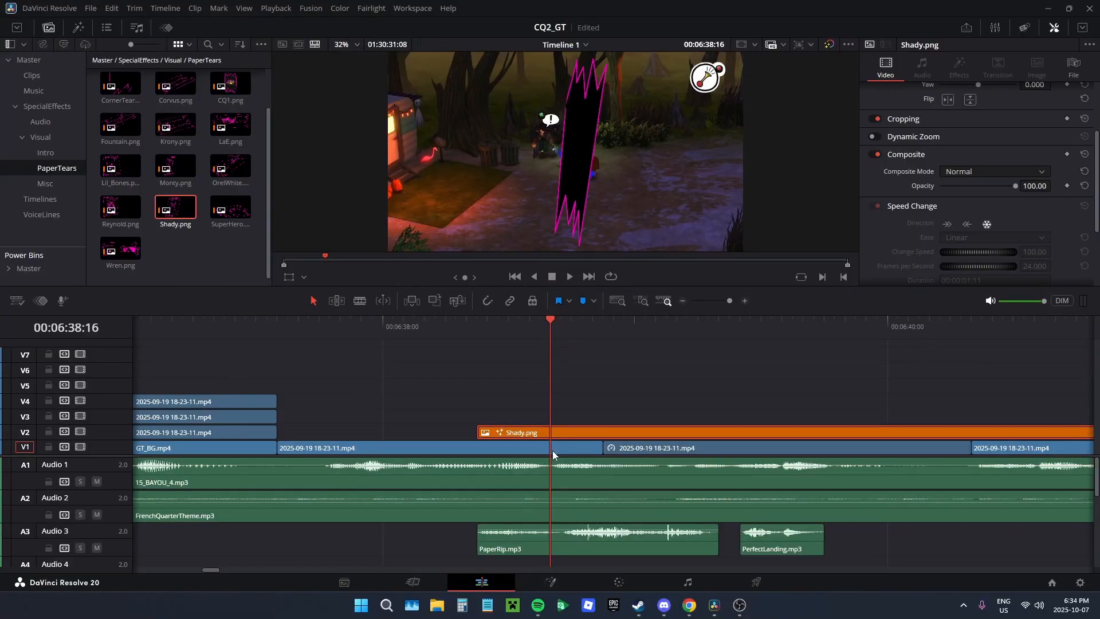
{"action": "left_click", "coordinate": [550, 582]}
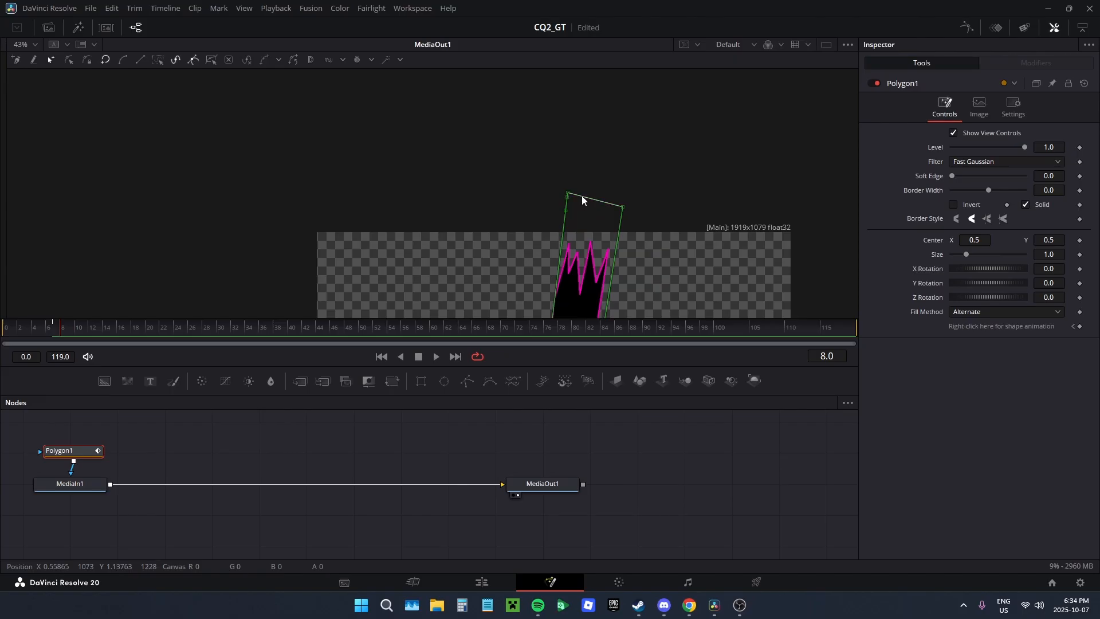
{"action": "left_click", "coordinate": [582, 195]}
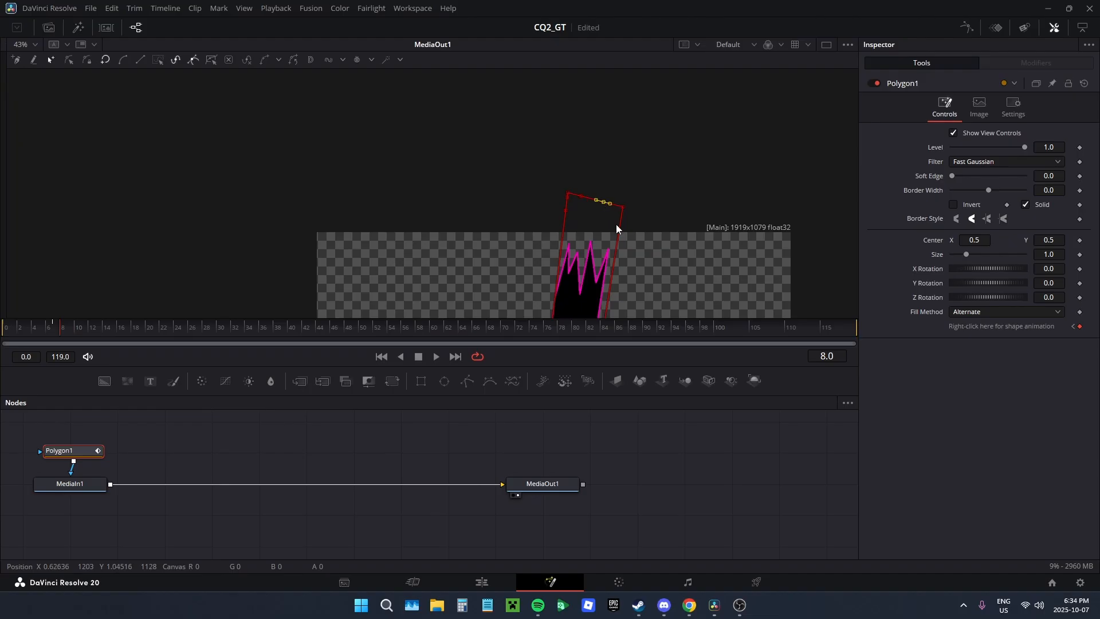
{"action": "left_click_drag", "start_coordinate": [621, 227], "coordinate": [667, 150]}
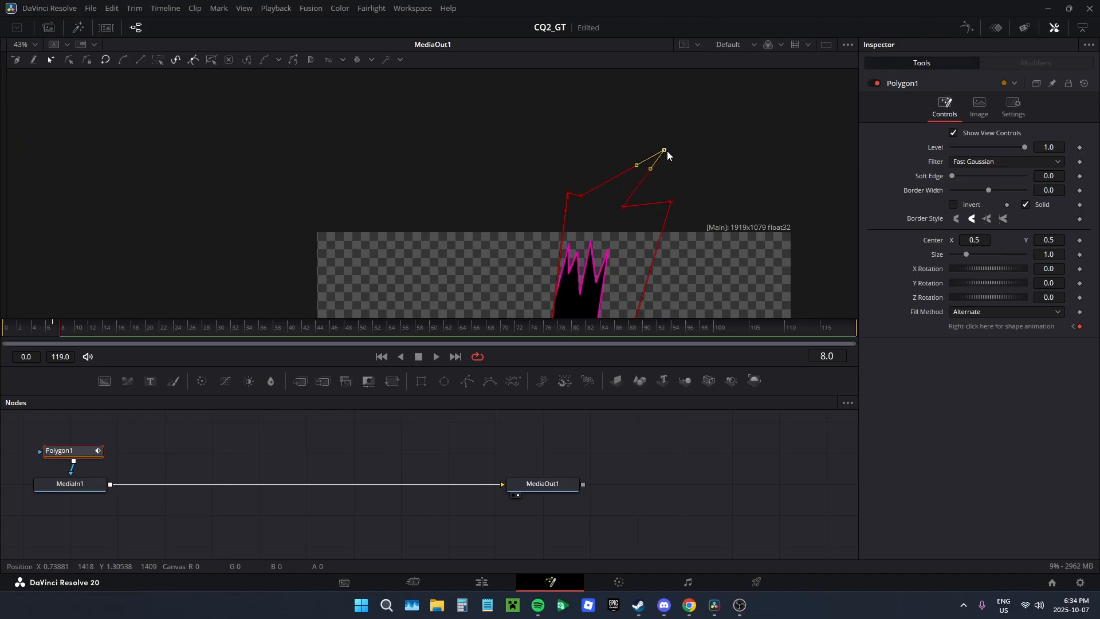
{"action": "key", "text": "ctrl+z"}
{"action": "key", "text": "ctrl+z"}
Step: At frame 8, extend the mask's upper-left points over the second slash and stretch one down past the image's lower edge as a spike
{"action": "left_click_drag", "start_coordinate": [577, 216], "coordinate": [594, 171]}
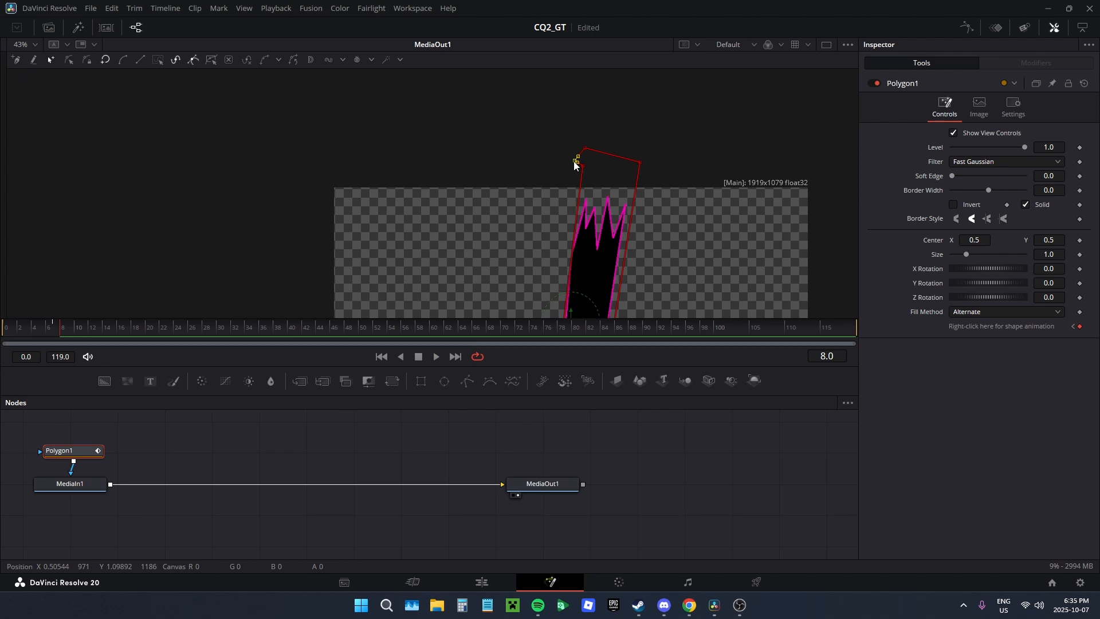
{"action": "left_click_drag", "start_coordinate": [576, 163], "coordinate": [497, 164]}
{"action": "left_click_drag", "start_coordinate": [585, 148], "coordinate": [535, 174]}
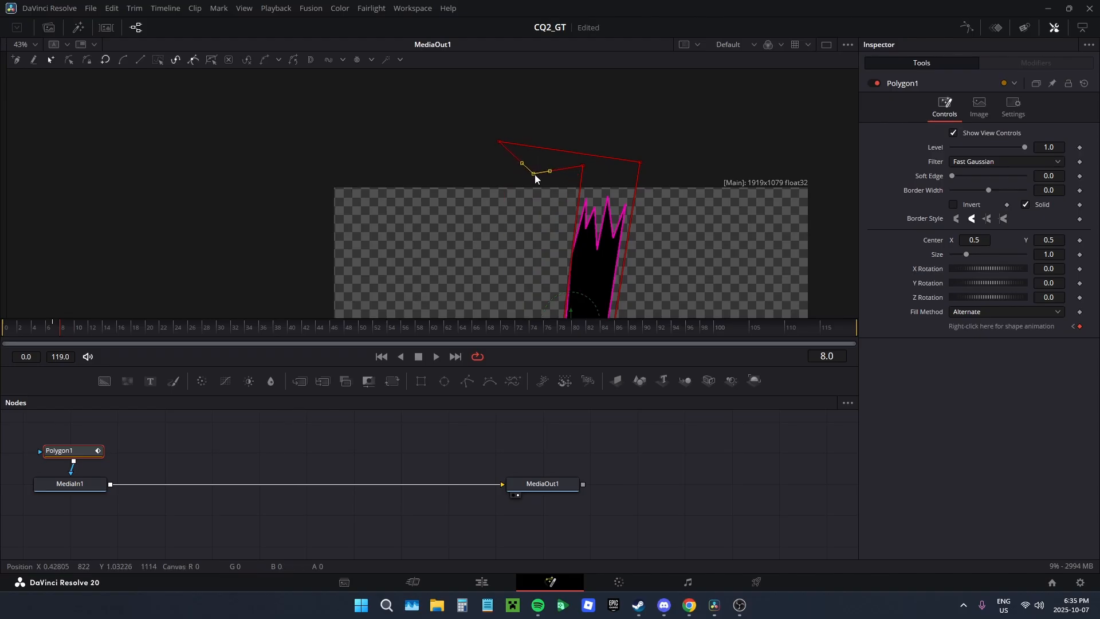
{"action": "left_click_drag", "start_coordinate": [499, 142], "coordinate": [541, 142]}
{"action": "left_click_drag", "start_coordinate": [606, 253], "coordinate": [616, 196]}
{"action": "left_click_drag", "start_coordinate": [542, 117], "coordinate": [517, 237]}
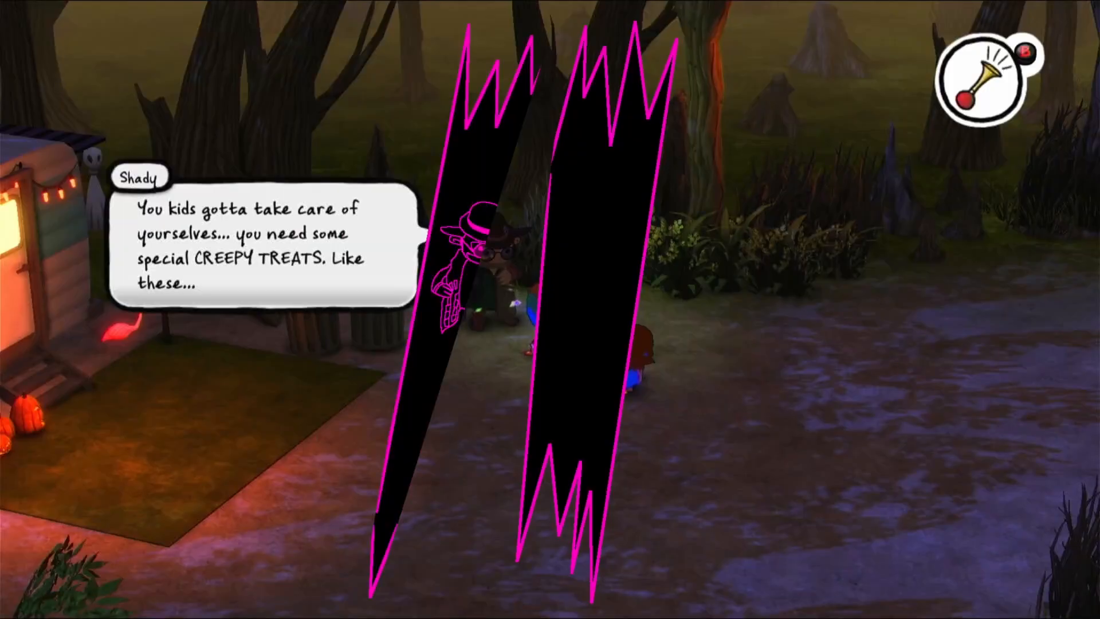
{"action": "key", "text": "Escape"}
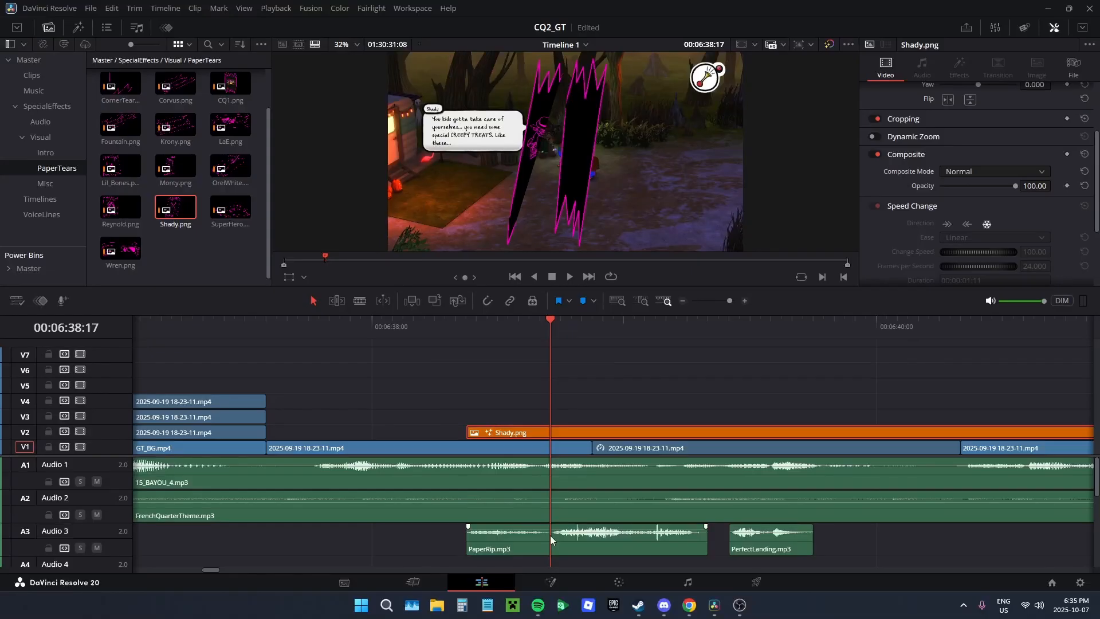
Step: Retract the second slash's spike at frame 8 by moving its lower point back above the image
{"action": "left_click", "coordinate": [553, 583]}
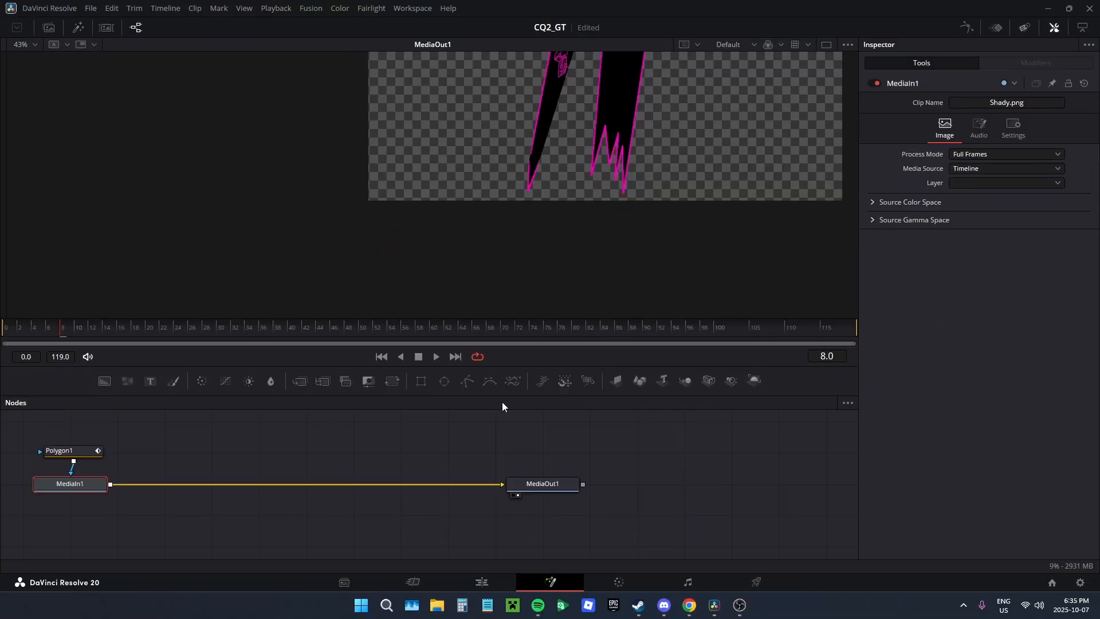
{"action": "left_click", "coordinate": [86, 452]}
{"action": "scroll", "coordinate": [539, 166], "scroll_direction": "up", "scroll_amount": 3}
{"action": "left_click_drag", "start_coordinate": [539, 165], "coordinate": [565, 93]}
{"action": "scroll", "coordinate": [531, 229], "scroll_direction": "down", "scroll_amount": 3}
{"action": "left_click_drag", "start_coordinate": [531, 267], "coordinate": [545, 129]}
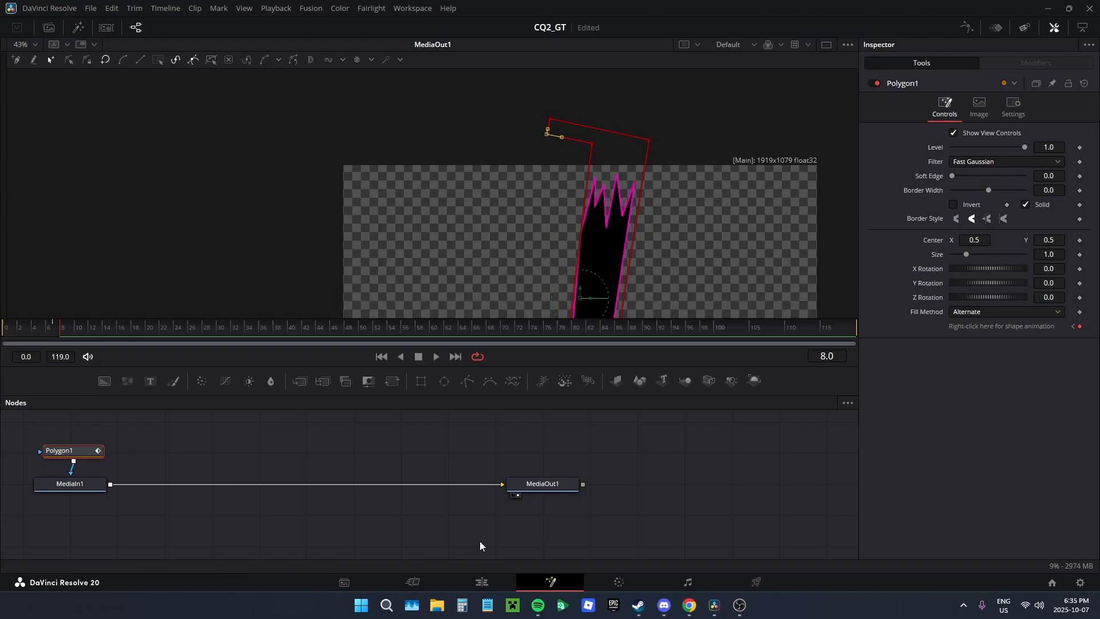
Step: At frame 16, extend the mask's left part below the image so it uncovers the entire second slash
{"action": "left_click", "coordinate": [481, 582]}
{"action": "key", "text": "space"}
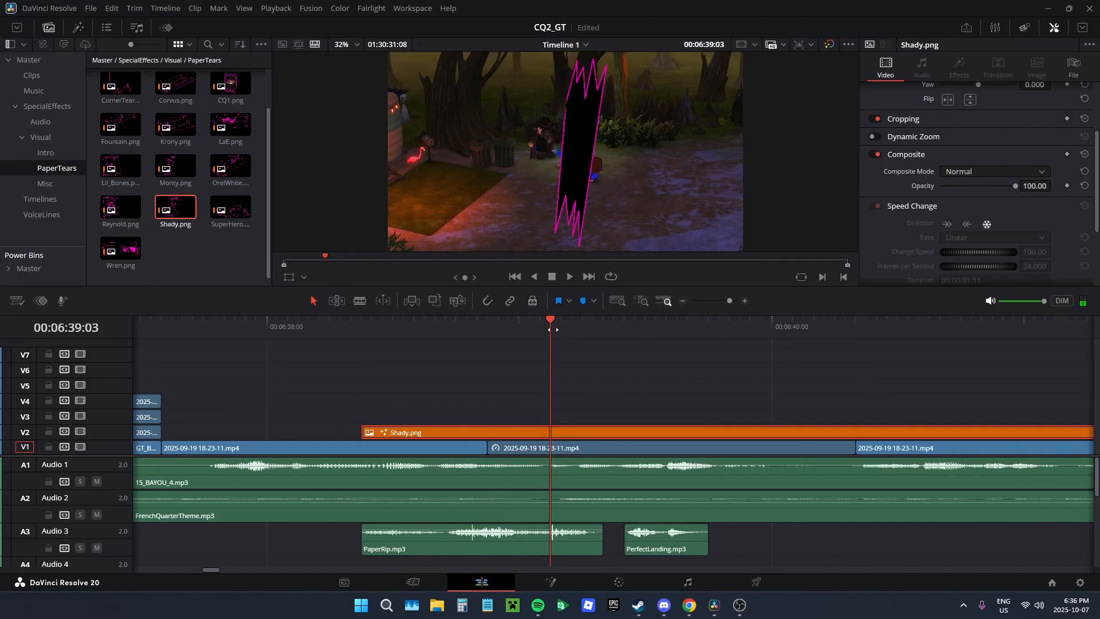
{"action": "left_click", "coordinate": [551, 582]}
{"action": "left_click", "coordinate": [80, 455]}
{"action": "scroll", "coordinate": [474, 144], "scroll_direction": "down", "scroll_amount": 3}
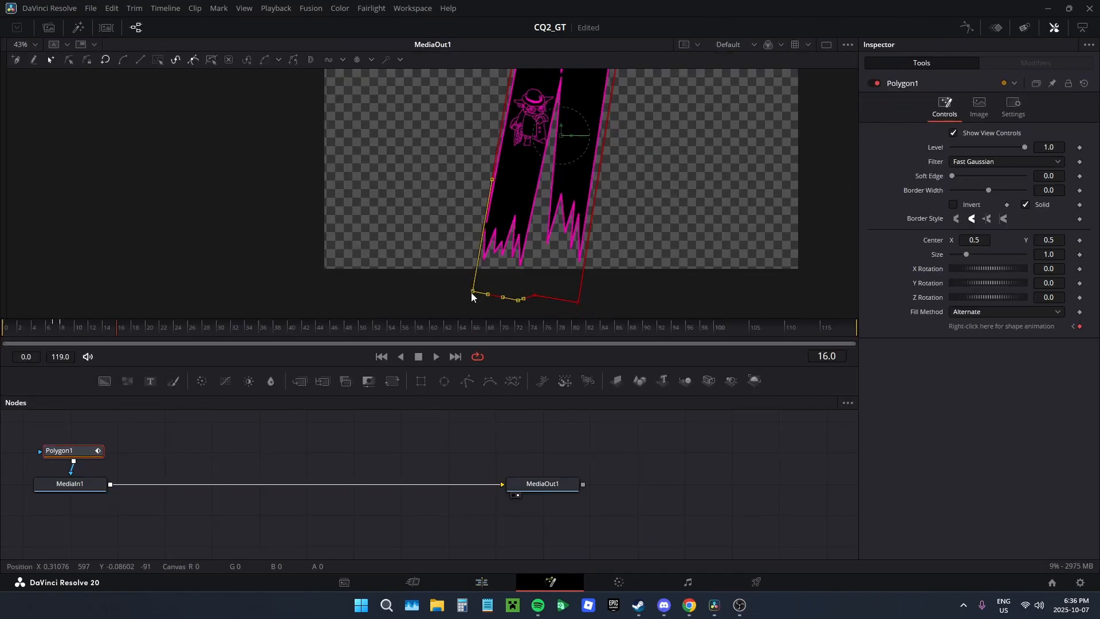
{"action": "left_click_drag", "start_coordinate": [472, 294], "coordinate": [472, 297]}
Step: Check the mask over the gameplay footage and add a point beside the polygon's lower-left corner at frame 16
{"action": "left_click", "coordinate": [481, 582]}
{"action": "left_click", "coordinate": [551, 582]}
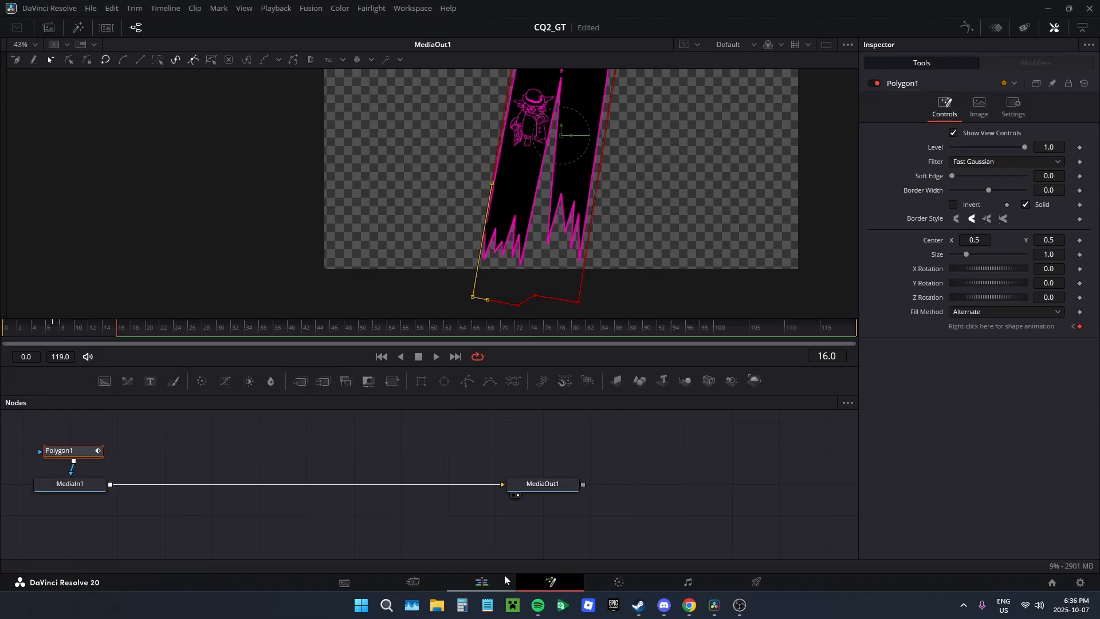
{"action": "left_click", "coordinate": [482, 582]}
{"action": "left_click", "coordinate": [550, 582]}
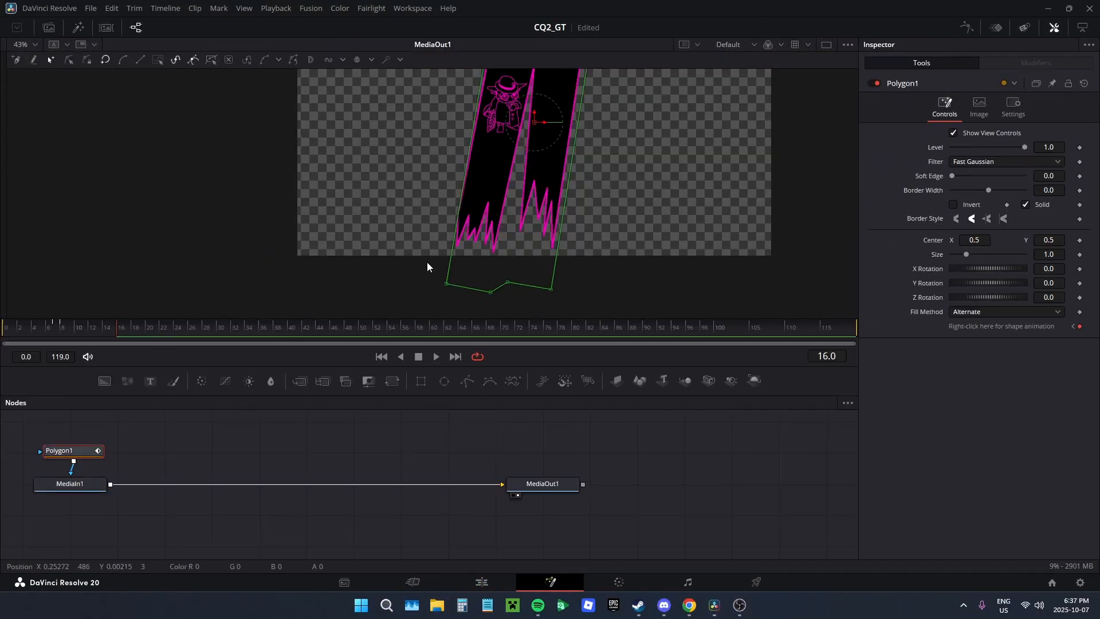
{"action": "left_click", "coordinate": [448, 281]}
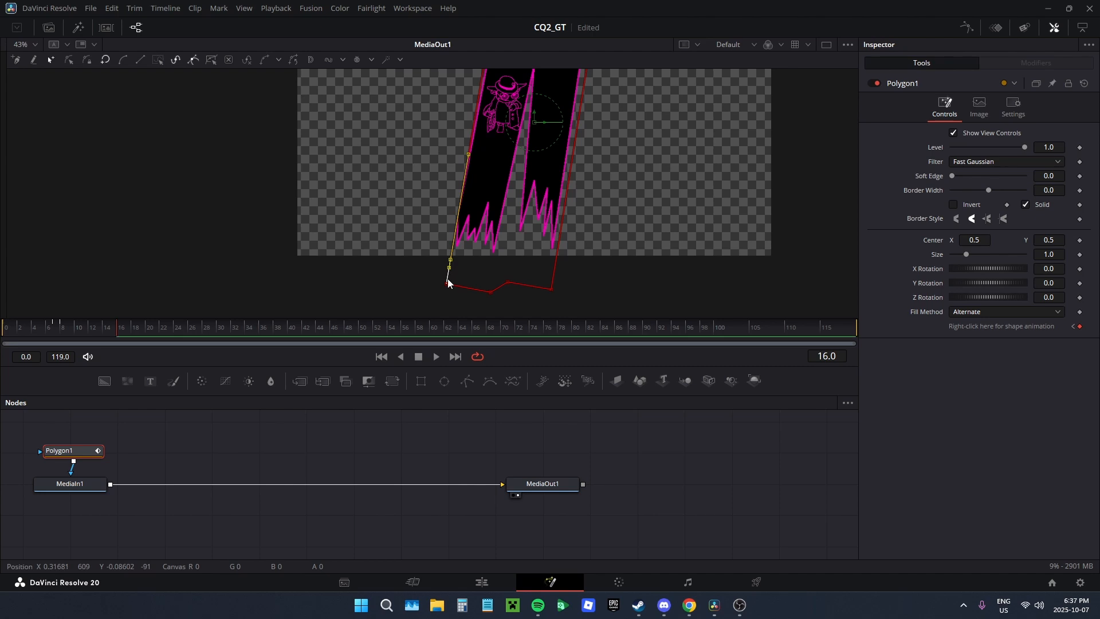
{"action": "left_click", "coordinate": [481, 581]}
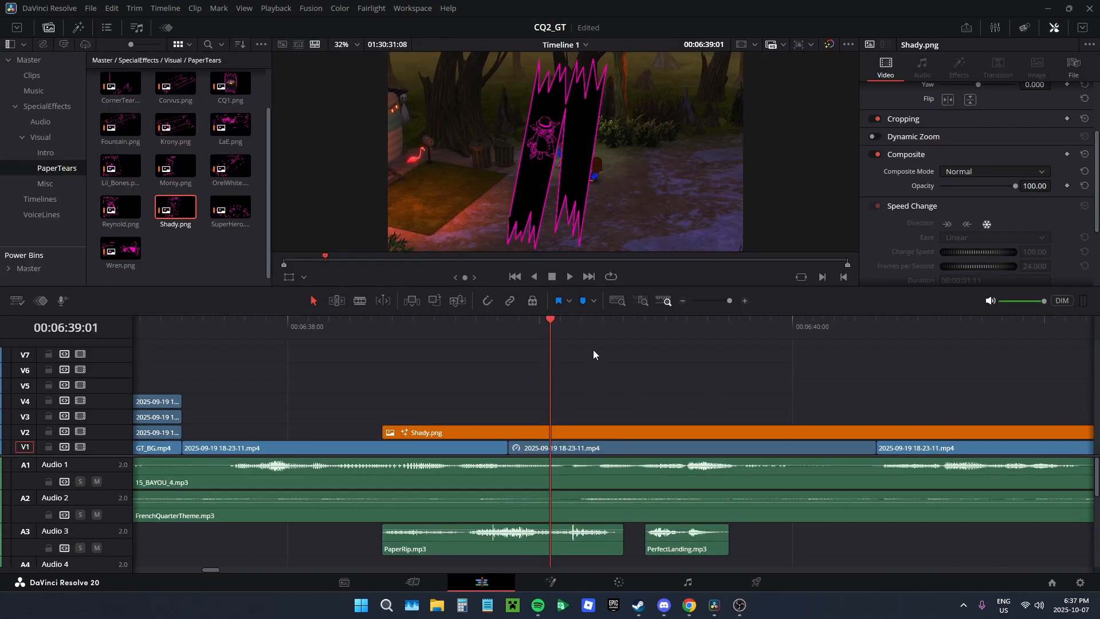
Step: At frame 17, pull the polygon's added lower-left points outward to the left along the image's lower edge
{"action": "left_click", "coordinate": [550, 581]}
{"action": "left_click", "coordinate": [69, 450]}
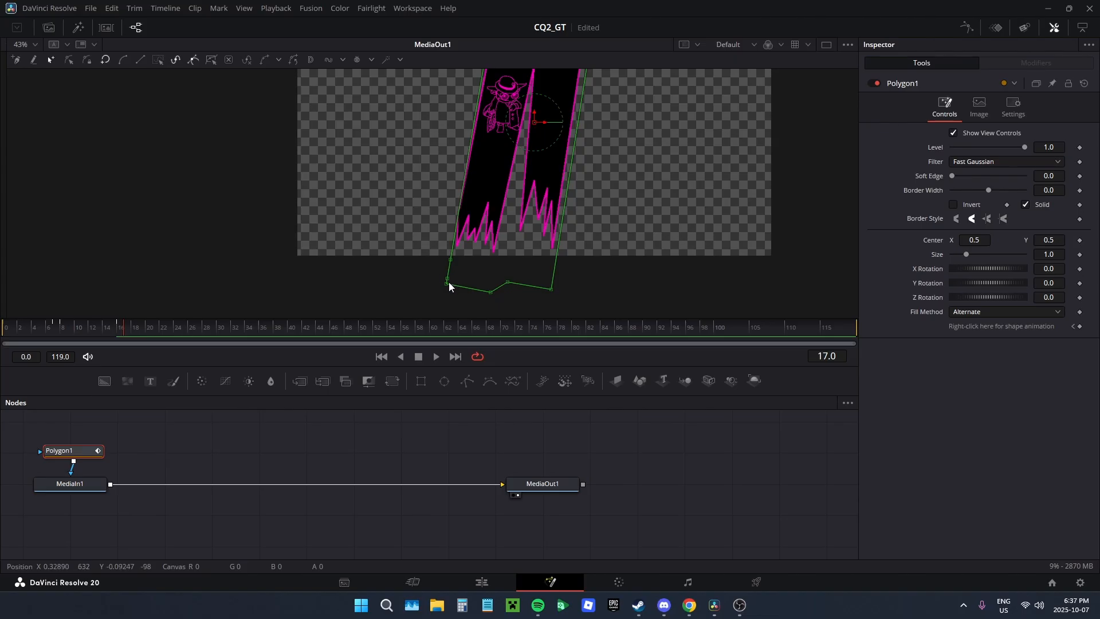
{"action": "left_click_drag", "start_coordinate": [446, 277], "coordinate": [387, 252]}
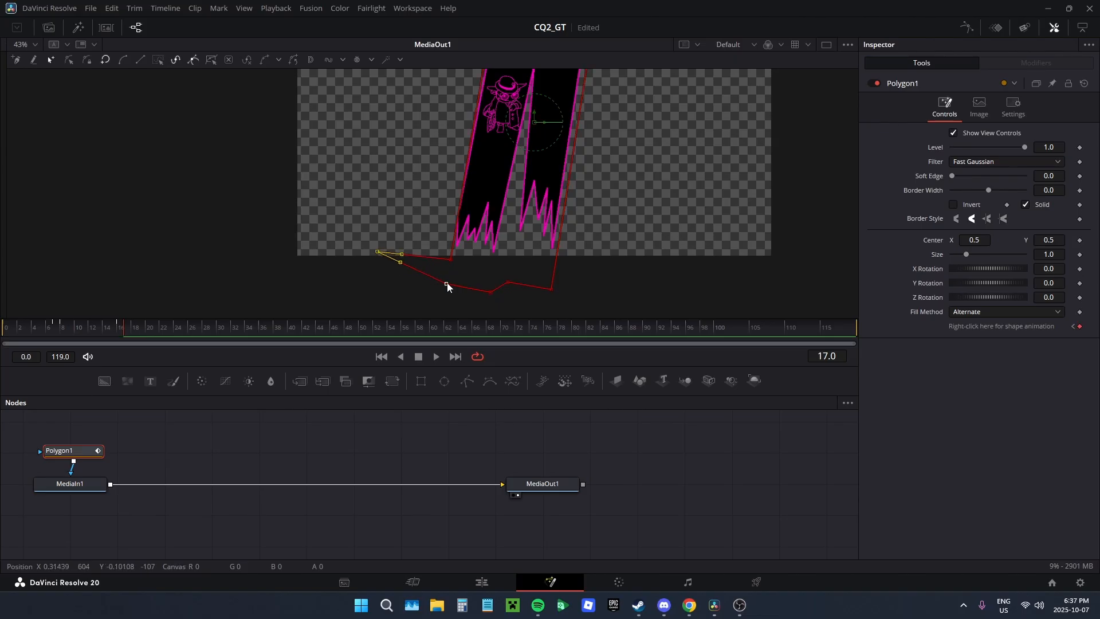
{"action": "left_click_drag", "start_coordinate": [446, 284], "coordinate": [383, 270]}
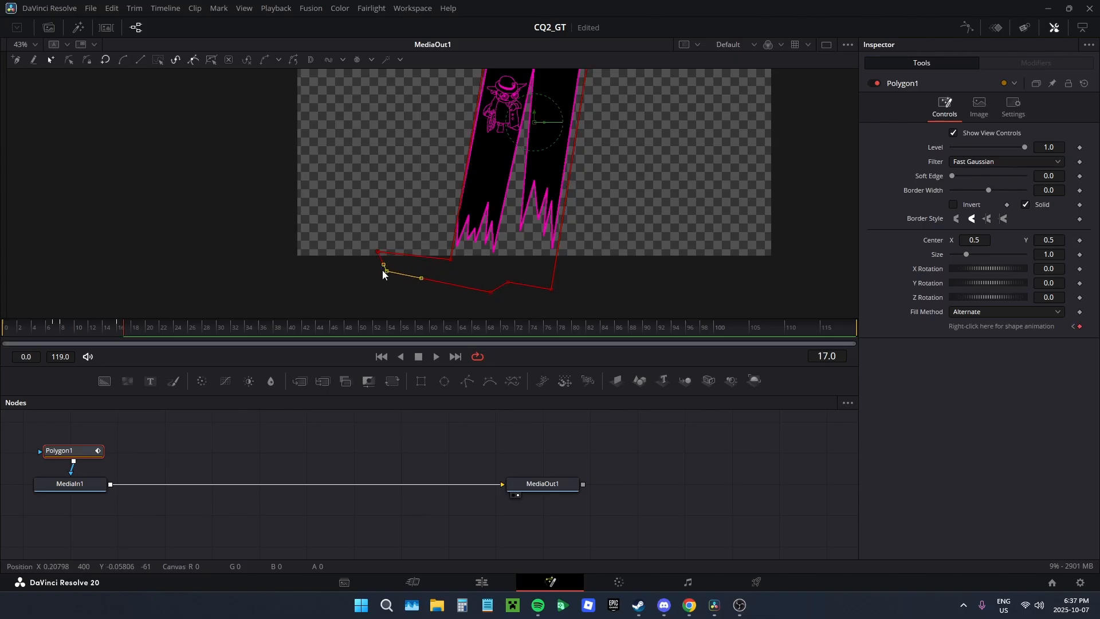
Step: At frame 23, pull the mask polygon's left points outward below and above the image so it uncovers the third, leftmost slash
{"action": "left_click", "coordinate": [482, 582]}
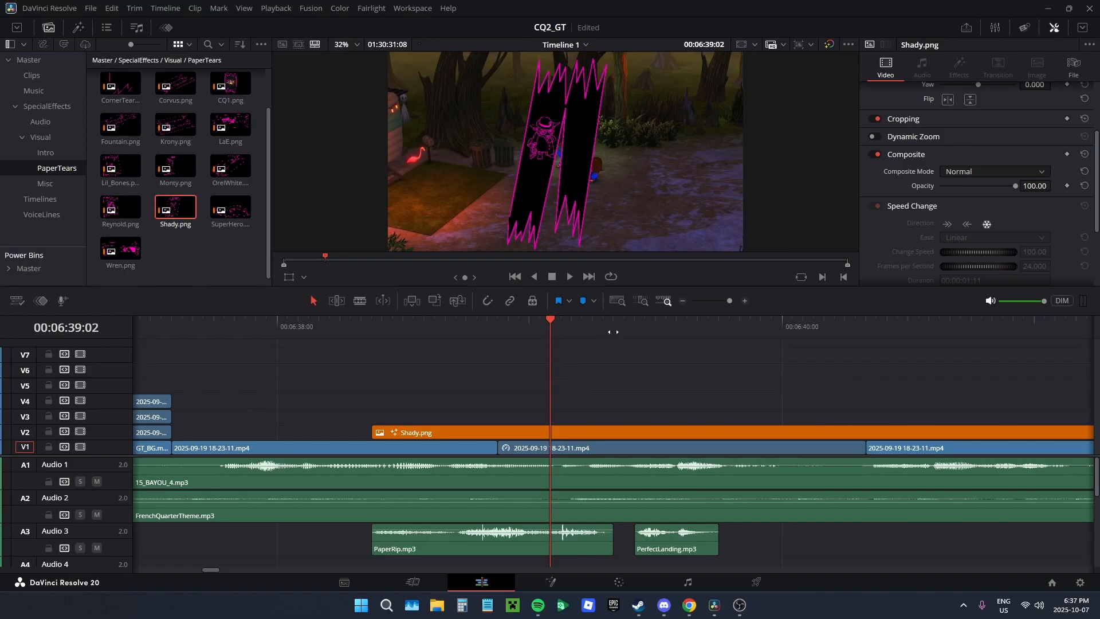
{"action": "left_click_drag", "start_coordinate": [608, 332], "coordinate": [542, 342]}
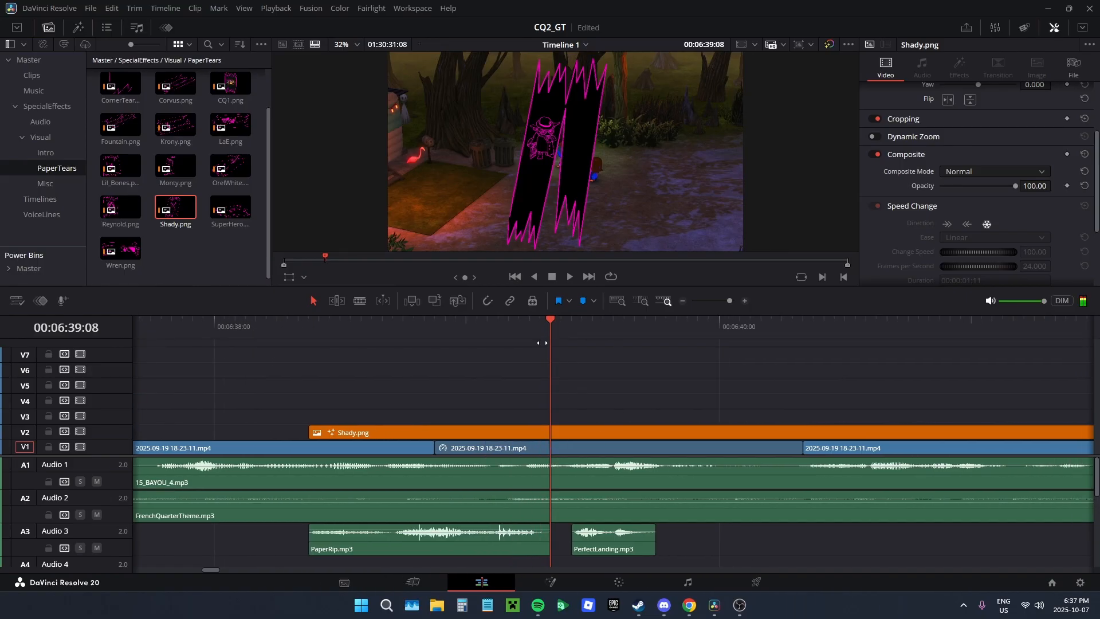
{"action": "left_click", "coordinate": [548, 583]}
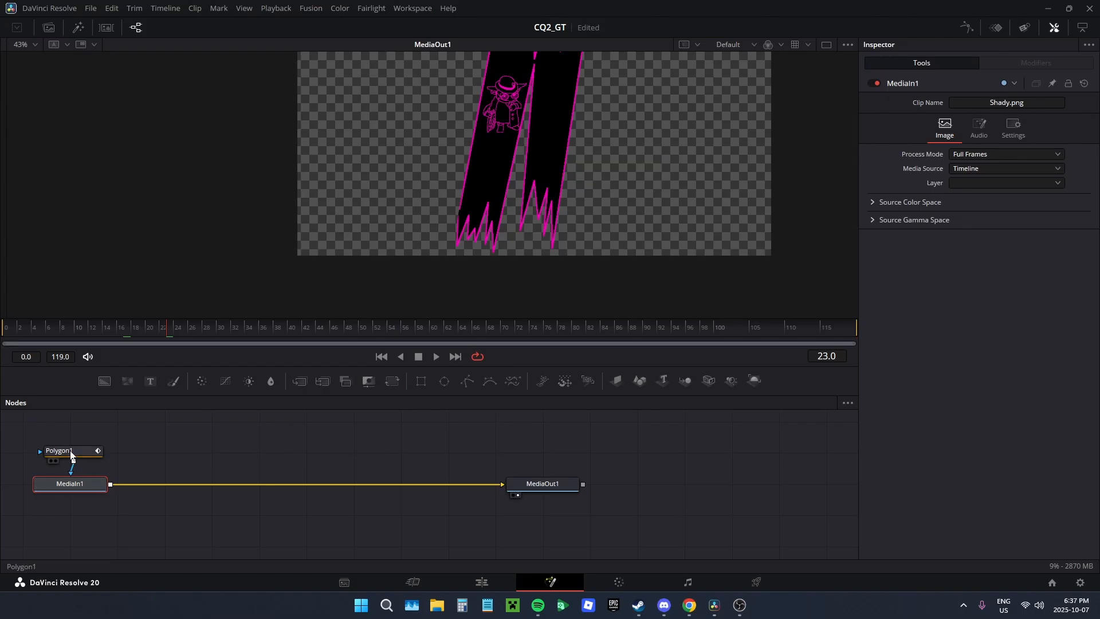
{"action": "left_click", "coordinate": [68, 451]}
{"action": "left_click_drag", "start_coordinate": [465, 269], "coordinate": [329, 217]}
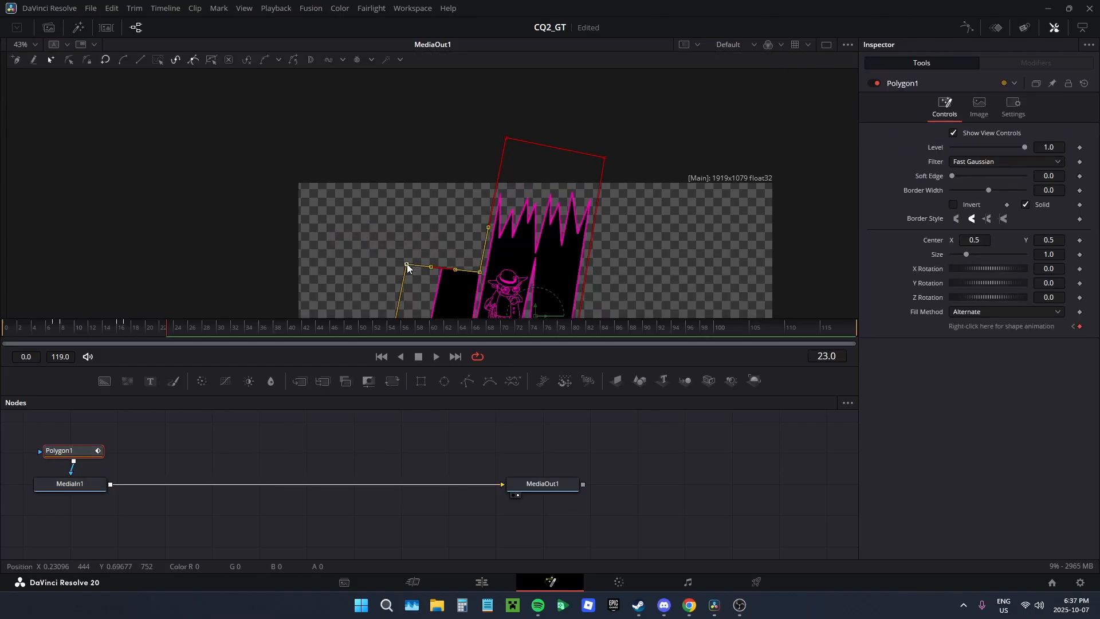
{"action": "left_click_drag", "start_coordinate": [408, 266], "coordinate": [425, 176]}
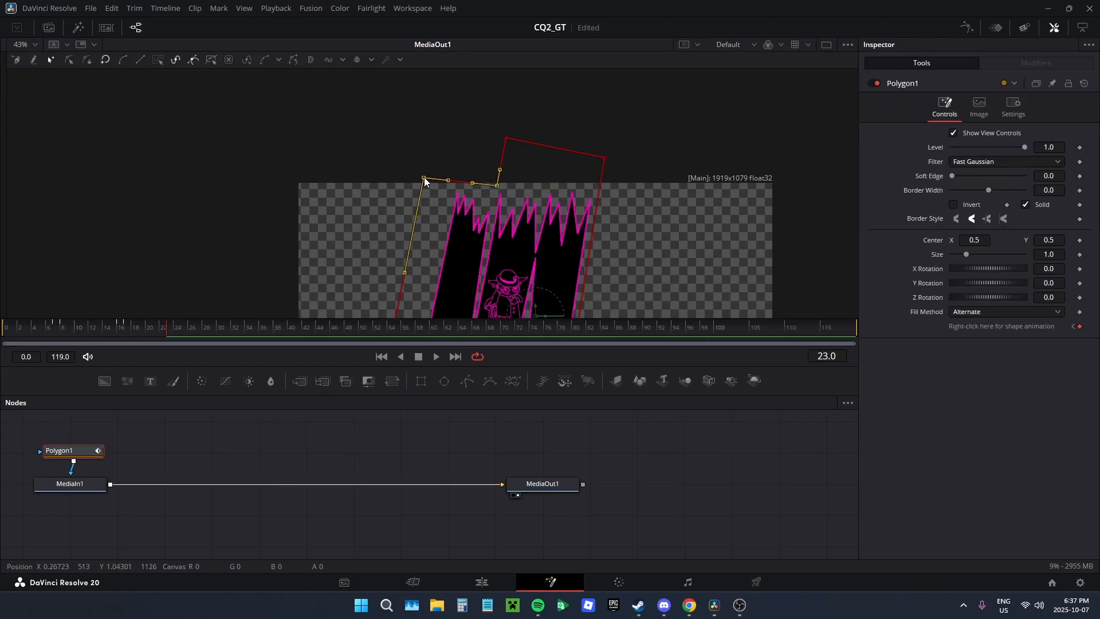
{"action": "left_click", "coordinate": [527, 208]}
{"action": "scroll", "coordinate": [545, 89], "scroll_direction": "down", "scroll_amount": 4}
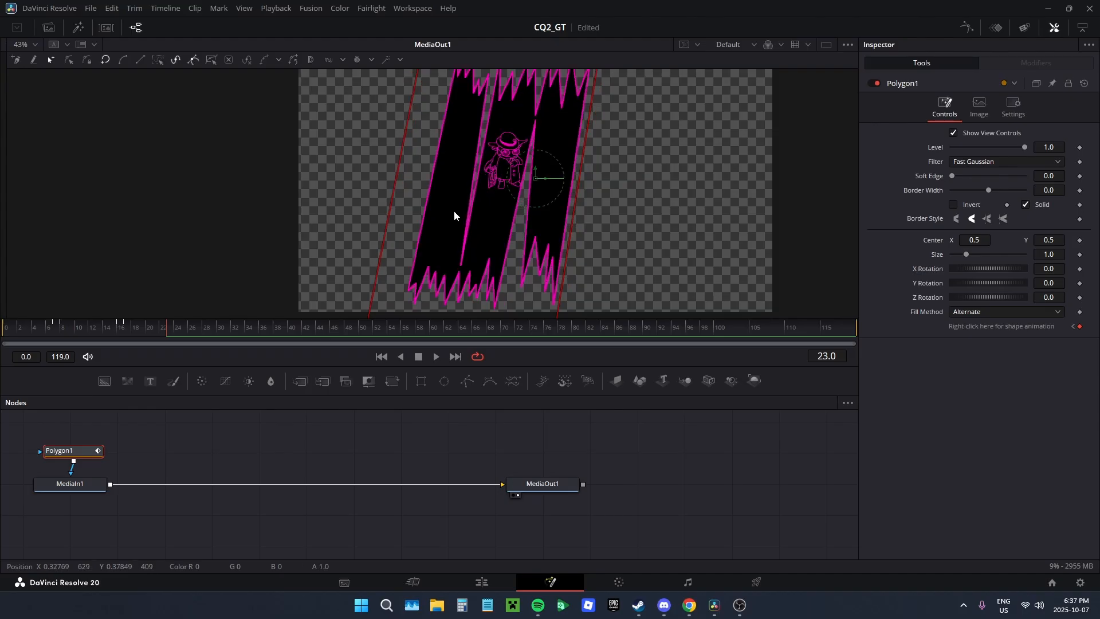
{"action": "scroll", "coordinate": [454, 214], "scroll_direction": "down", "scroll_amount": 2}
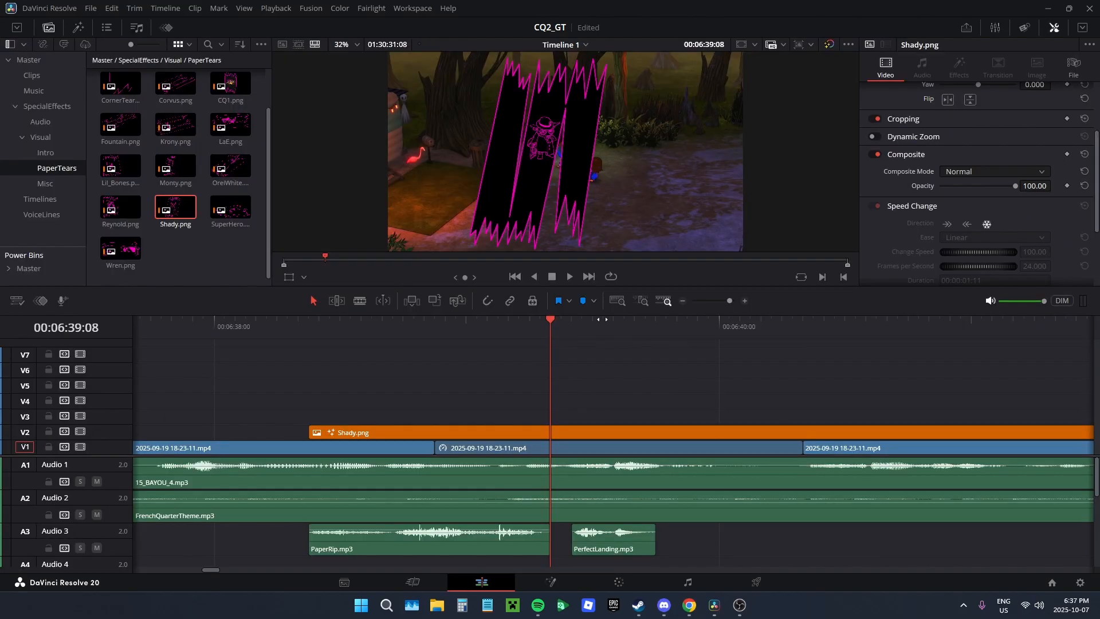
Step: Play the paper-tear animation over the gameplay footage in full screen, starting just before the Shady.png clip
{"action": "left_click_drag", "start_coordinate": [602, 319], "coordinate": [946, 337]}
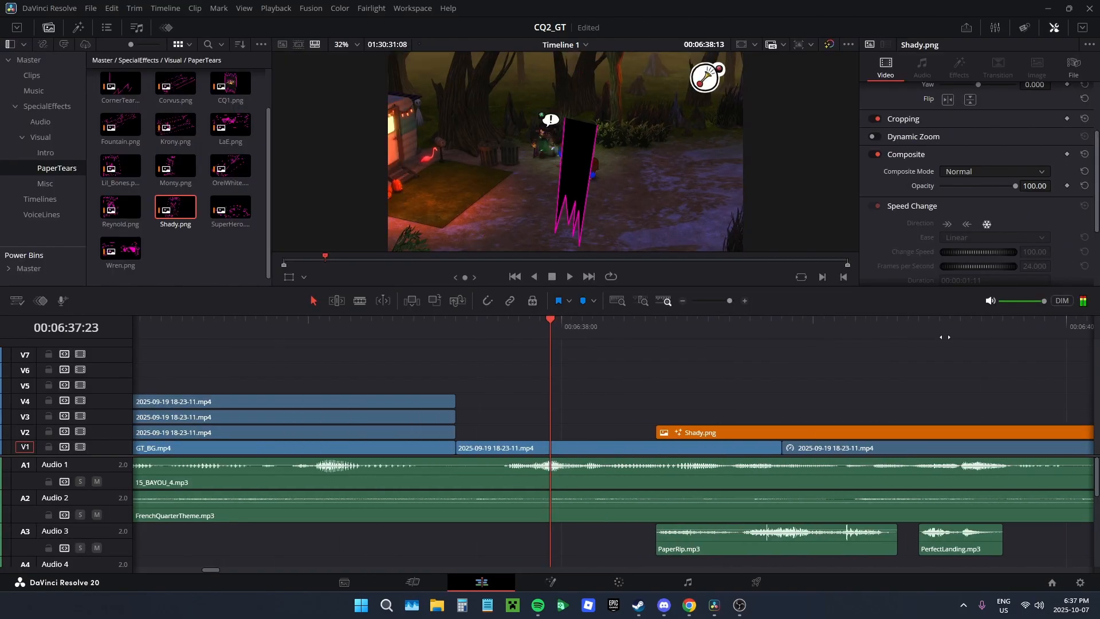
{"action": "key", "text": "ctrl+f"}
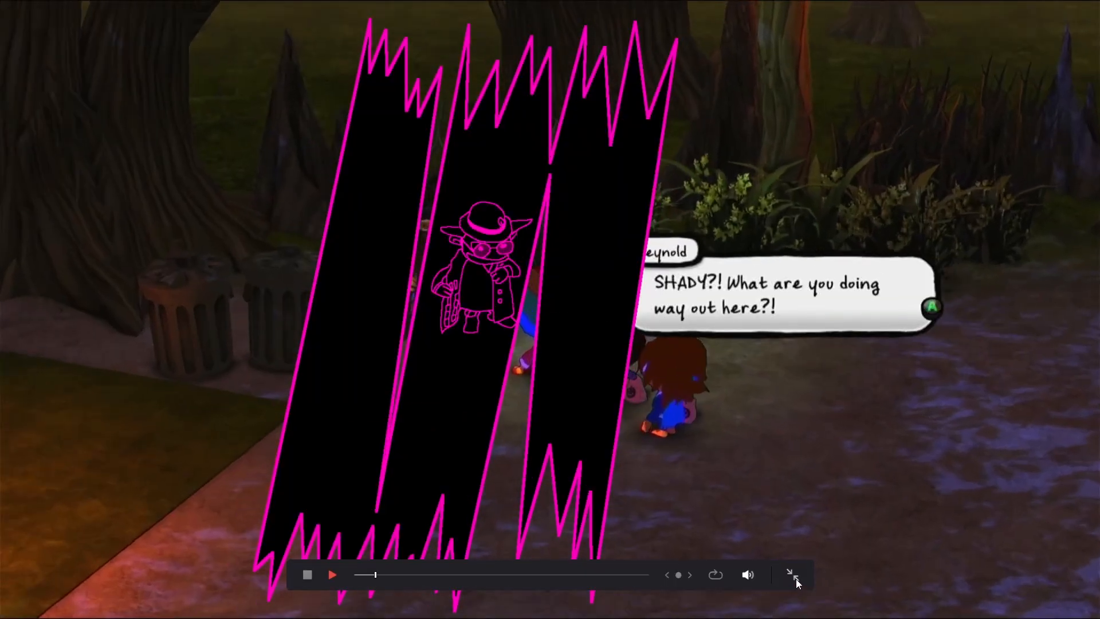
{"action": "left_click", "coordinate": [795, 579]}
{"action": "key", "text": "space"}
Step: Split the Shady.png clip at 00:06:40:08, where the next gameplay clip starts, and delete its remainder
{"action": "key", "text": "Up"}
{"action": "key", "text": "ctrl+b"}
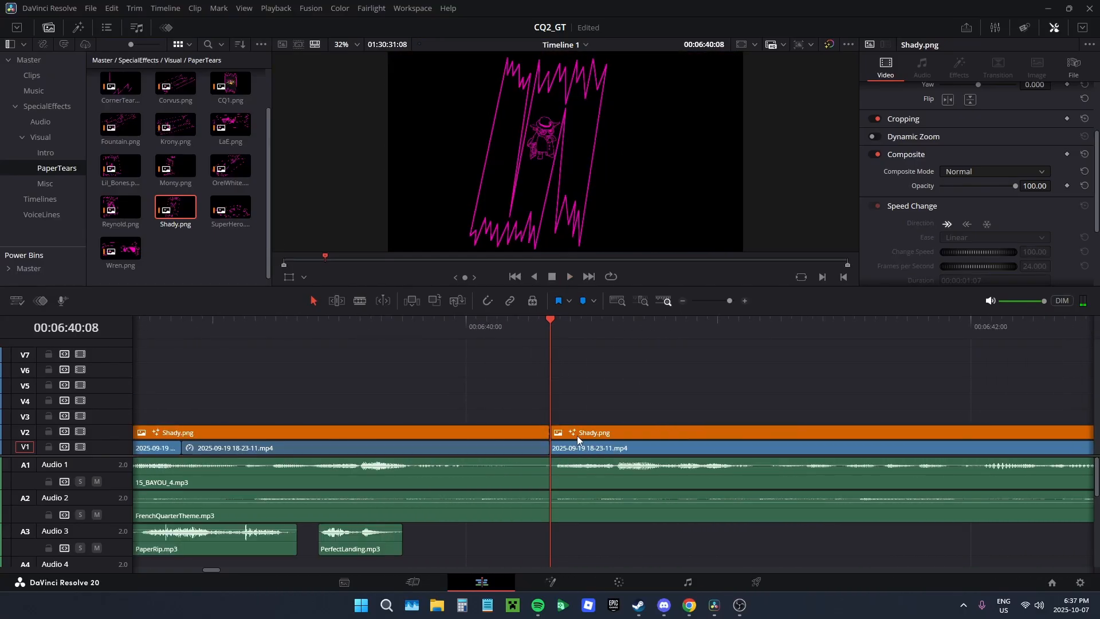
{"action": "left_click", "coordinate": [577, 435]}
{"action": "key", "text": "Delete"}
Step: Extend the Shady.png clip about five frames past 00:06:40:08 and fade it out over that added part
{"action": "left_click_drag", "start_coordinate": [542, 435], "coordinate": [606, 445]}
{"action": "scroll", "coordinate": [607, 439], "scroll_direction": "up", "scroll_amount": 5}
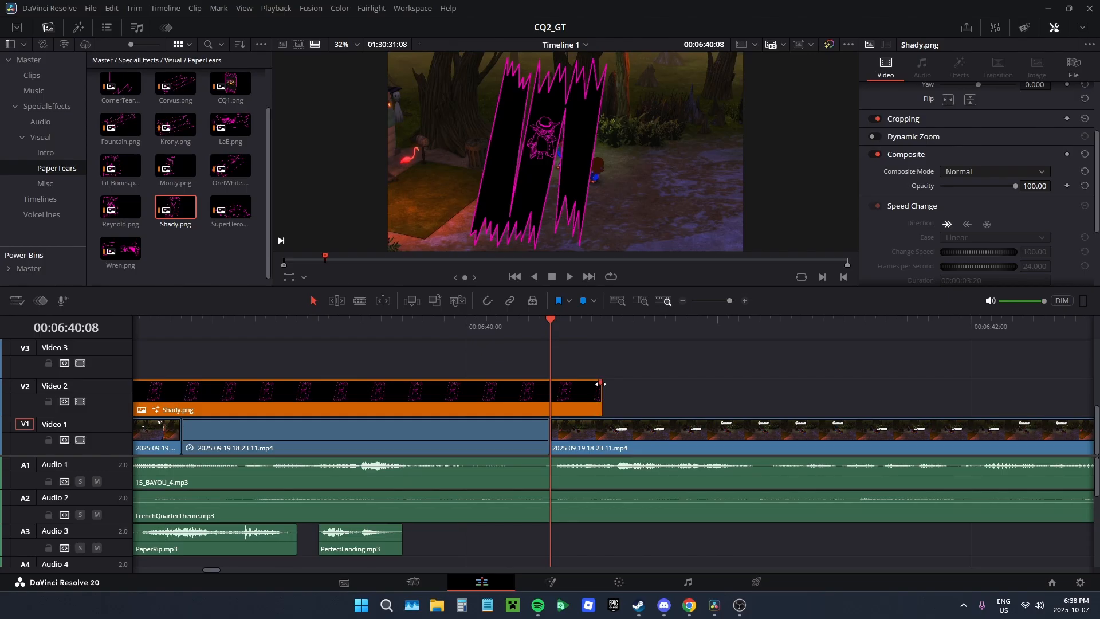
{"action": "left_click_drag", "start_coordinate": [600, 384], "coordinate": [548, 391]}
{"action": "scroll", "coordinate": [667, 362], "scroll_direction": "down", "scroll_amount": 4}
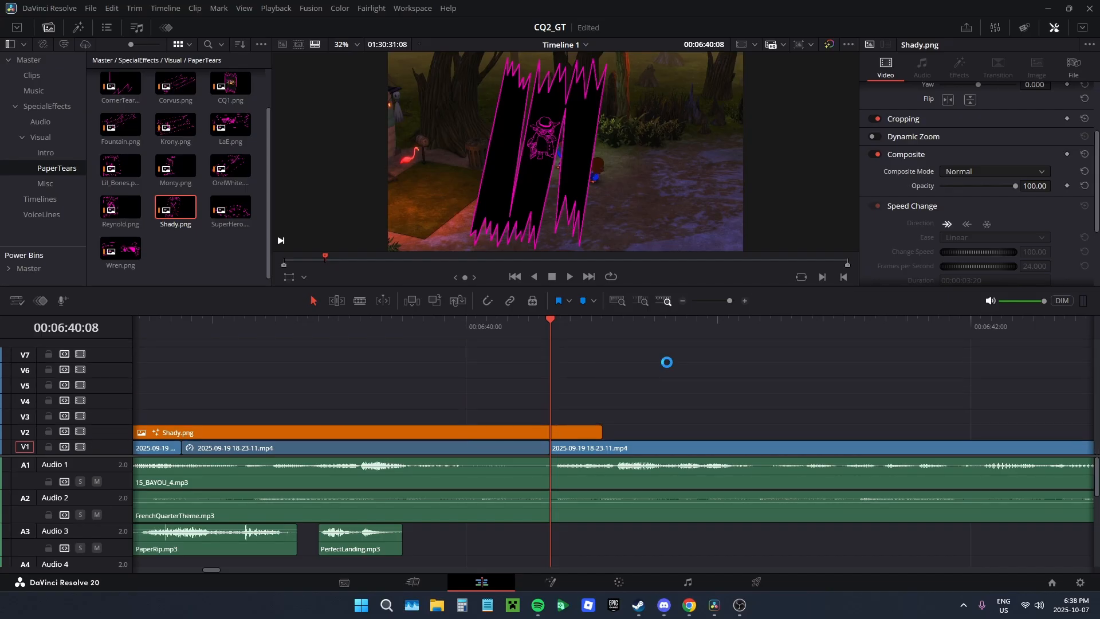
{"action": "scroll", "coordinate": [933, 232], "scroll_direction": "up", "scroll_amount": 3}
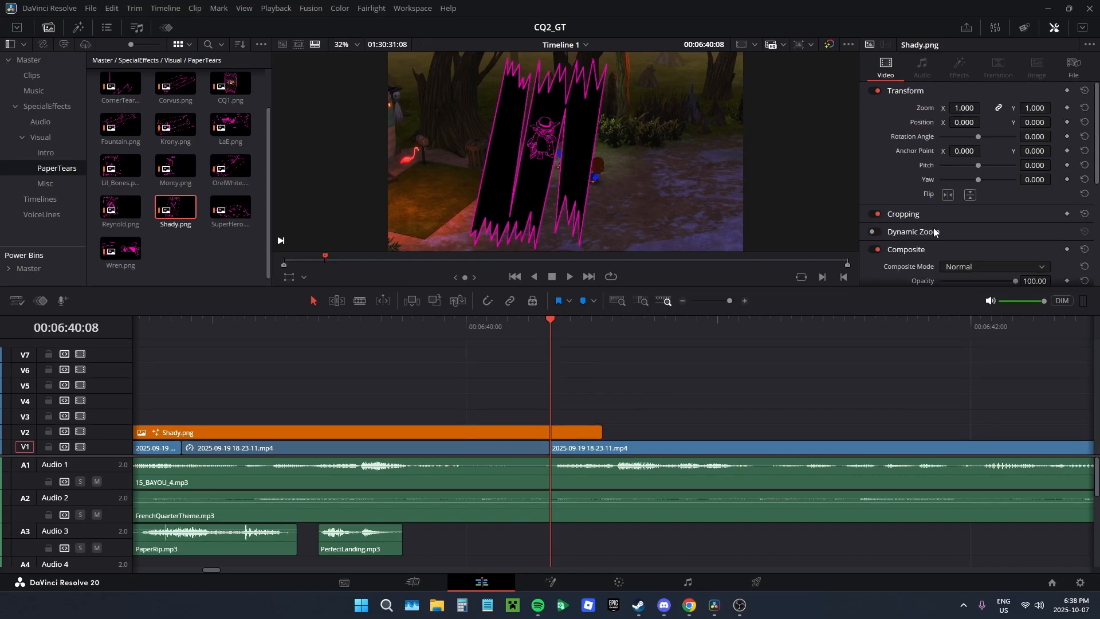
{"action": "scroll", "coordinate": [974, 222], "scroll_direction": "down", "scroll_amount": 3}
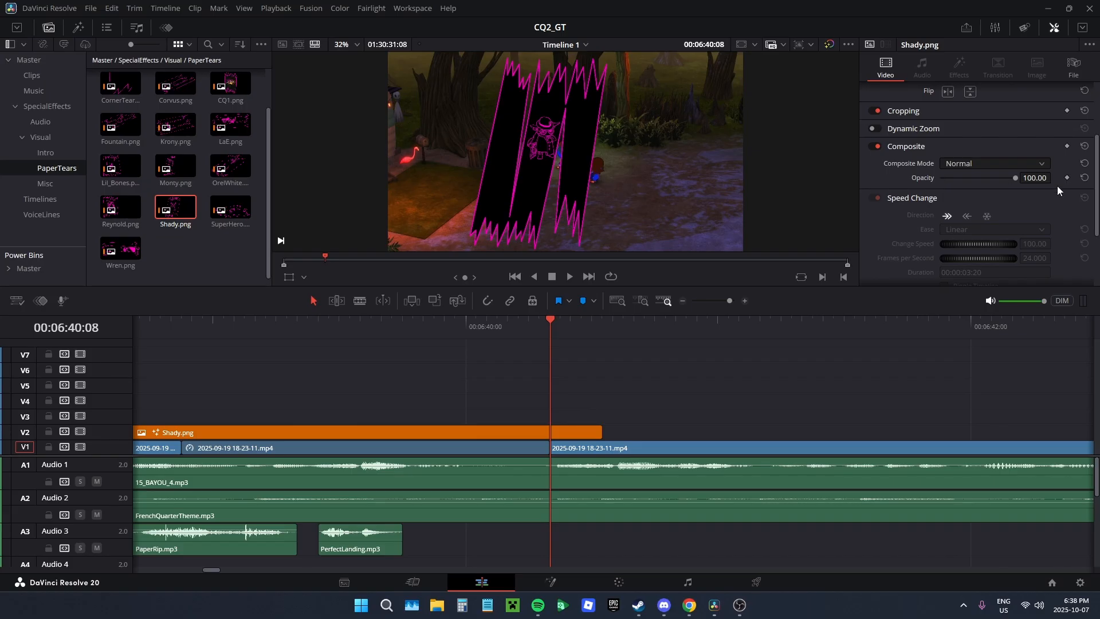
{"action": "left_click", "coordinate": [1067, 178]}
{"action": "left_click", "coordinate": [1066, 178]}
{"action": "left_click", "coordinate": [1067, 178]}
{"action": "left_click", "coordinate": [1066, 178]}
{"action": "scroll", "coordinate": [588, 408], "scroll_direction": "up", "scroll_amount": 5}
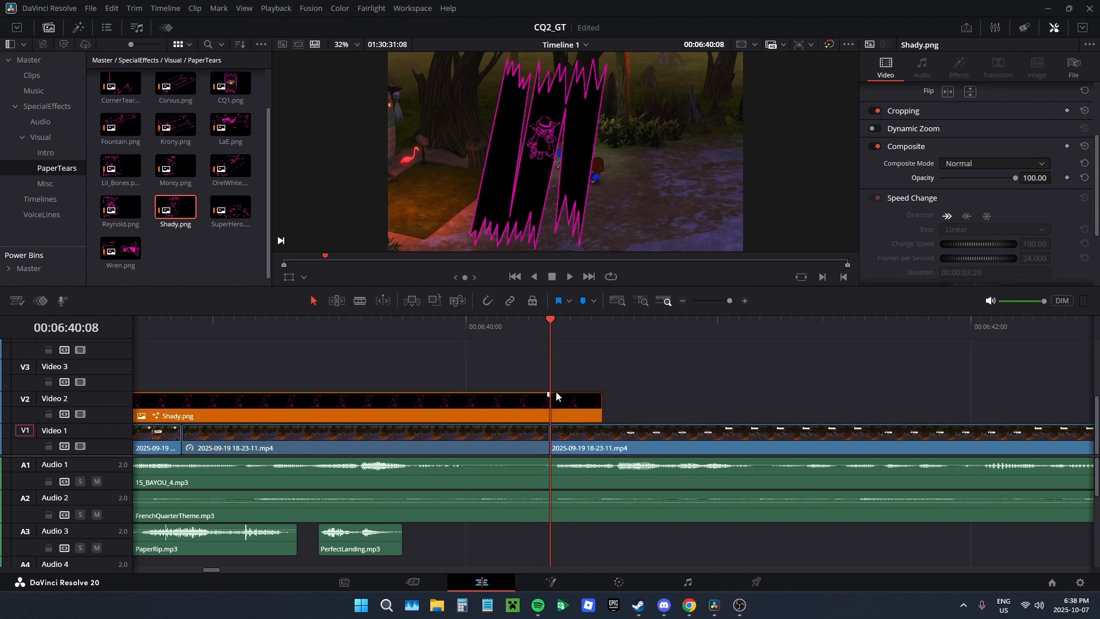
{"action": "scroll", "coordinate": [570, 394], "scroll_direction": "down", "scroll_amount": 5}
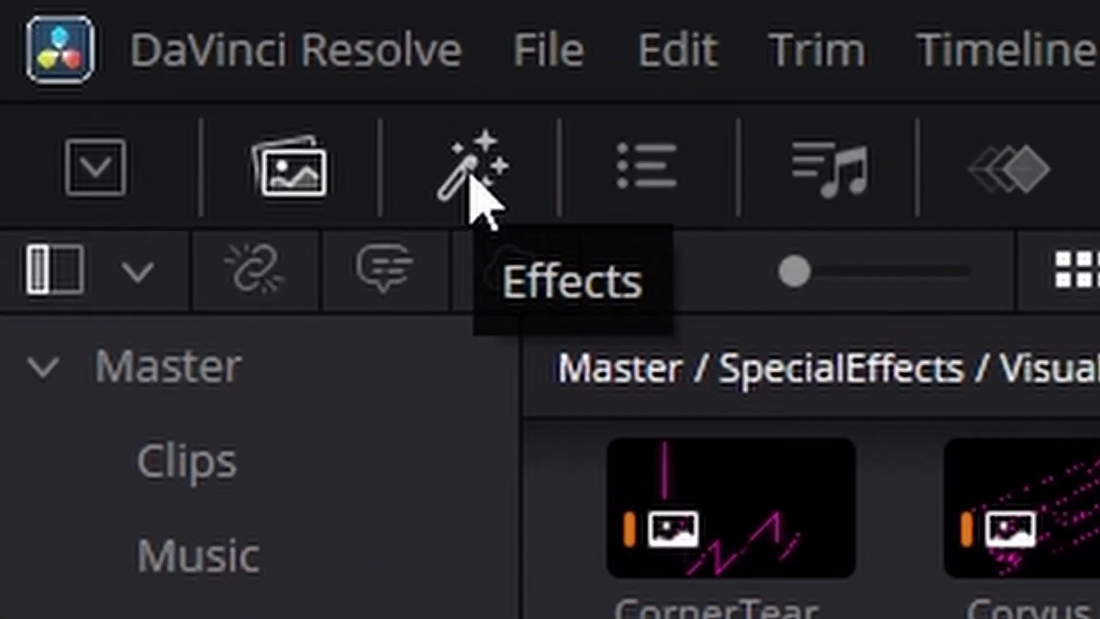
Step: Add a basic Text title on track V3 above Shady.png, starting where the PerfectLanding.mp3 sound begins
{"action": "left_click", "coordinate": [470, 177]}
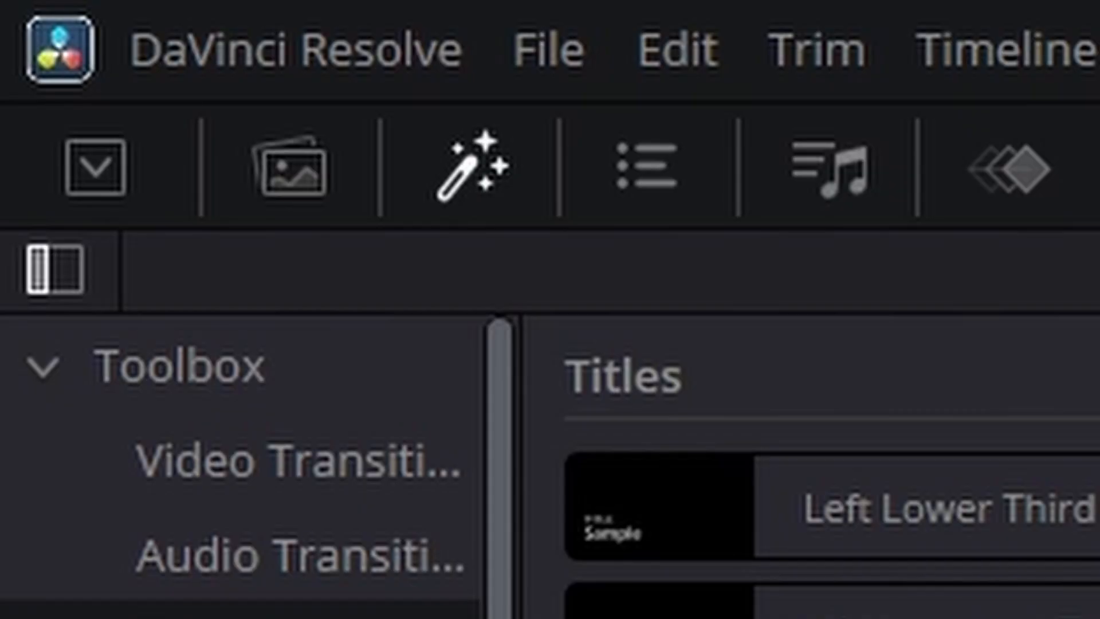
{"action": "left_click", "coordinate": [178, 370]}
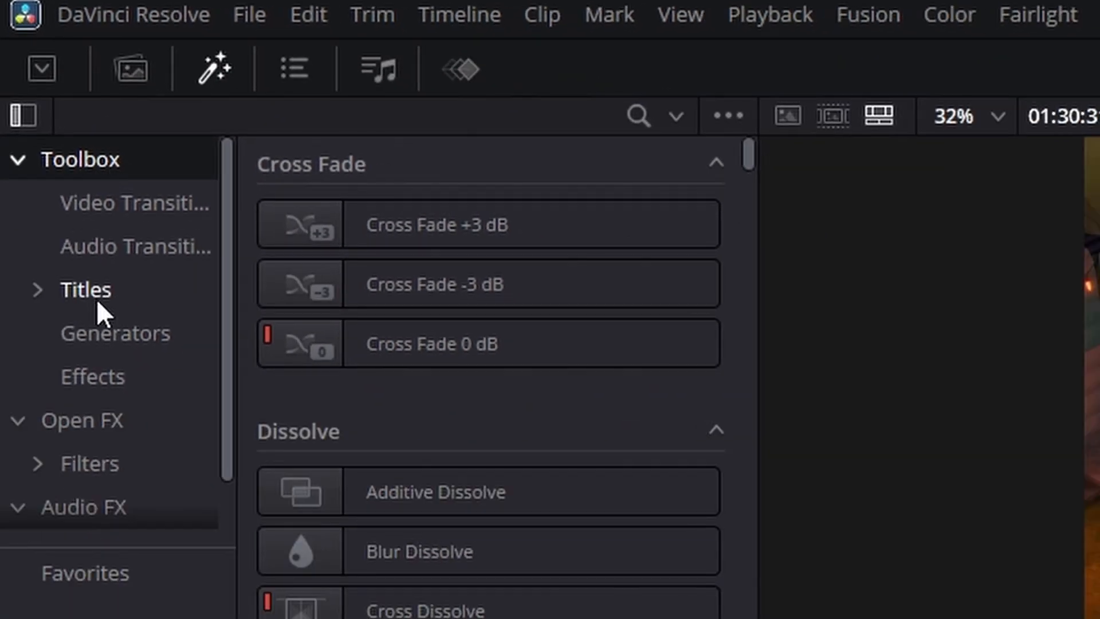
{"action": "left_click", "coordinate": [96, 301]}
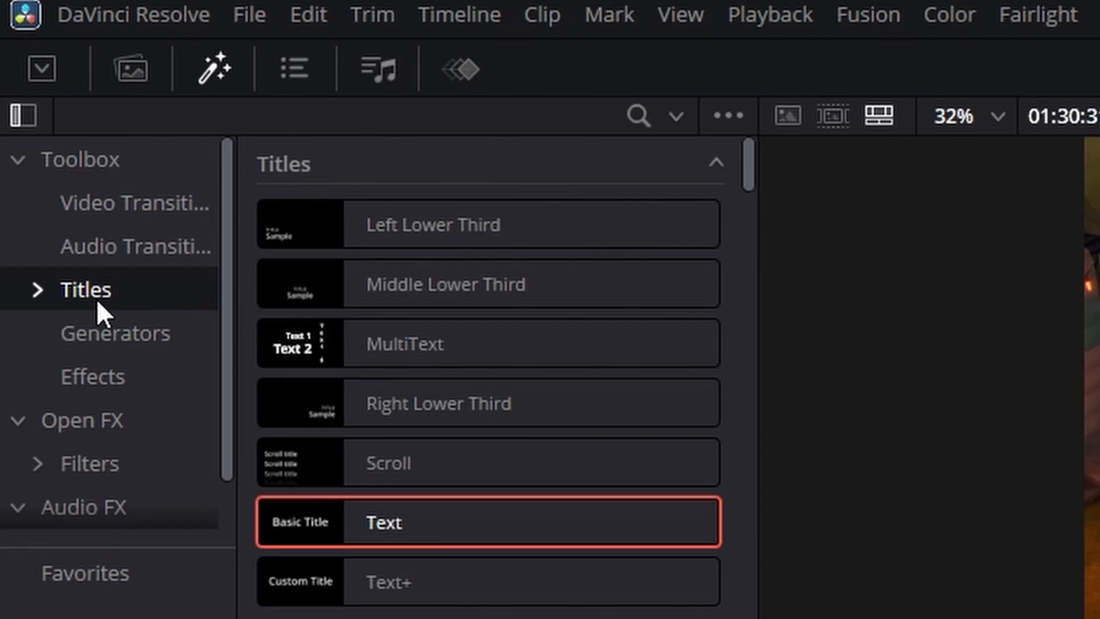
{"action": "left_click_drag", "start_coordinate": [402, 523], "coordinate": [880, 618]}
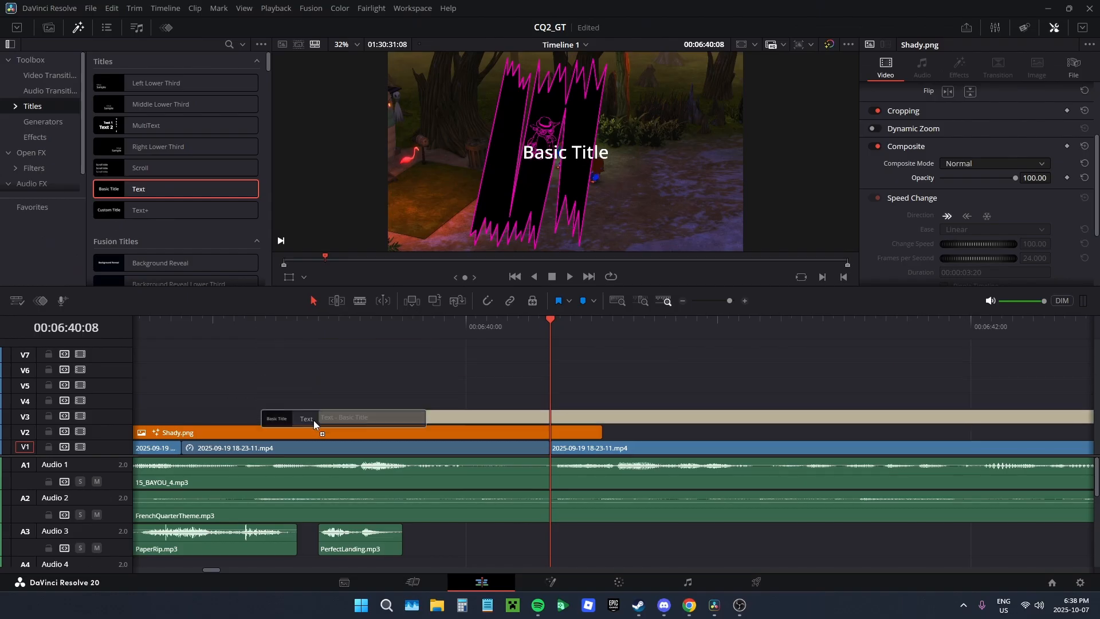
{"action": "left_click_drag", "start_coordinate": [314, 421], "coordinate": [314, 420]}
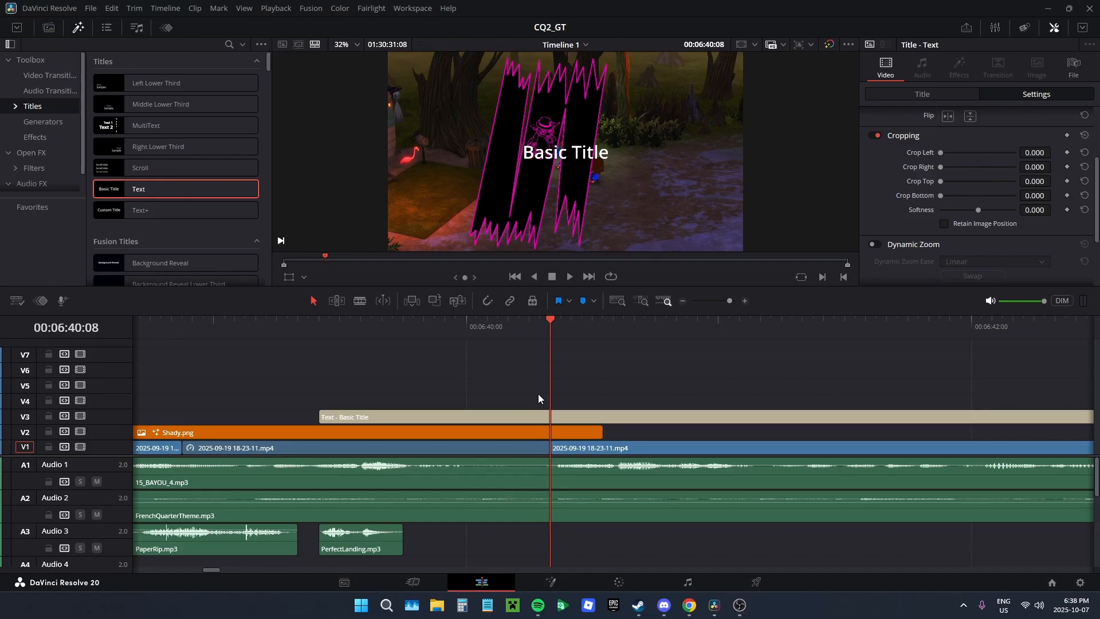
Step: Cut the Text title where the Shady.png clip ends and delete the excess part
{"action": "key", "text": "b"}
{"action": "left_click", "coordinate": [607, 419]}
{"action": "key", "text": "a"}
{"action": "left_click", "coordinate": [633, 419]}
{"action": "key", "text": "Delete"}
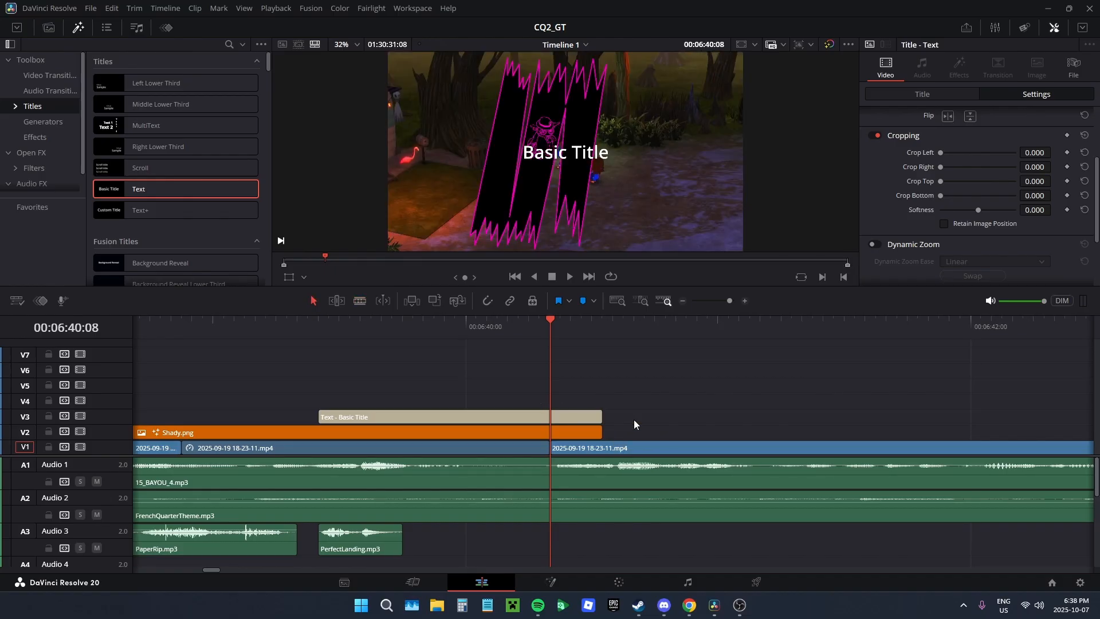
Step: Change the title's text to "Shady" and set its font family to Press Start 2P
{"action": "scroll", "coordinate": [634, 420], "scroll_direction": "up", "scroll_amount": 3}
{"action": "scroll", "coordinate": [633, 420], "scroll_direction": "up", "scroll_amount": 2}
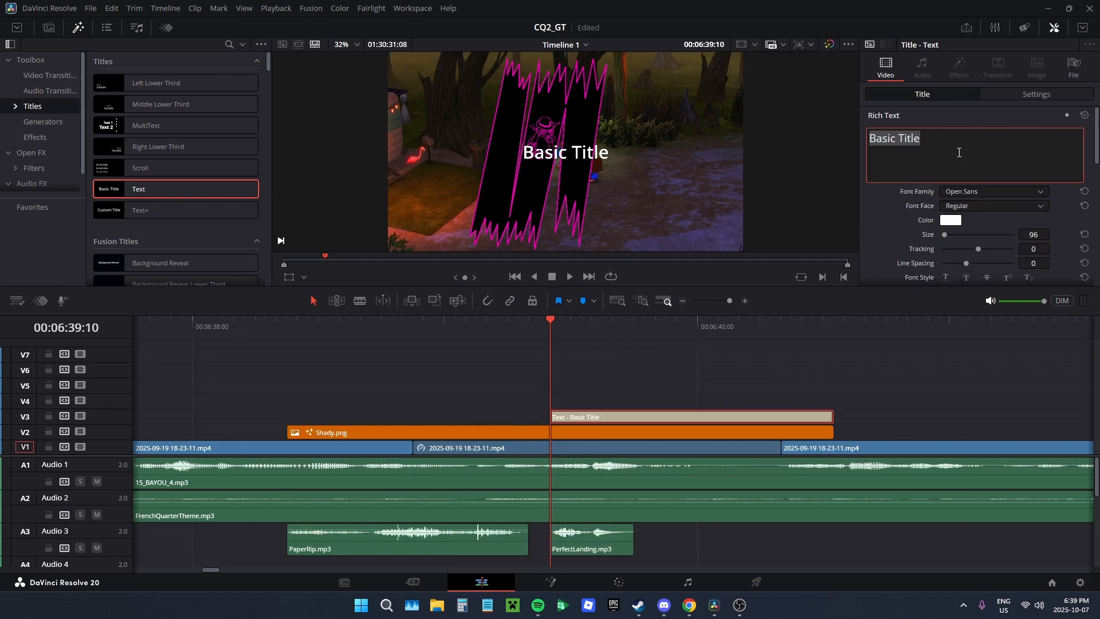
{"action": "type", "text": "Shady"}
{"action": "left_click", "coordinate": [972, 192]}
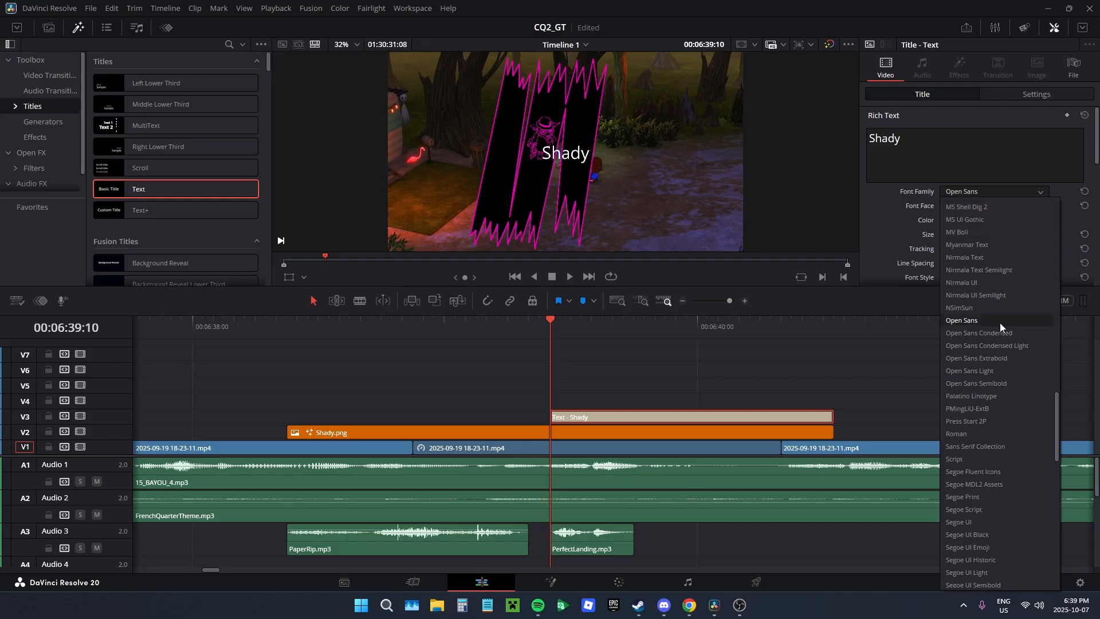
{"action": "left_click", "coordinate": [984, 422]}
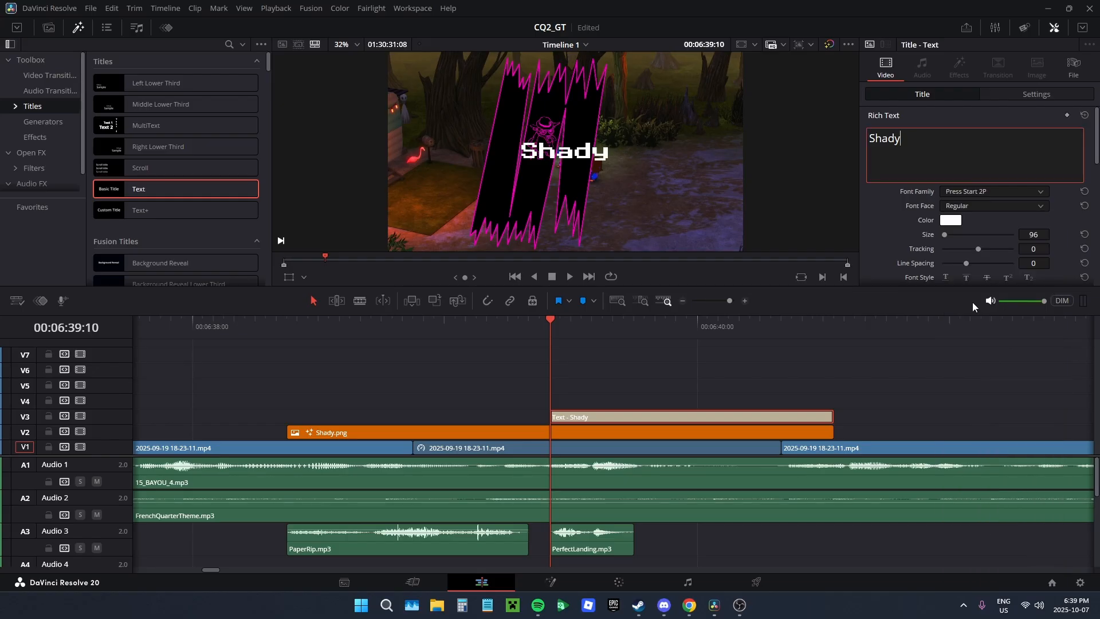
Step: Set the title's text color to #ff00bf to match the pink slash outlines
{"action": "left_click", "coordinate": [951, 220]}
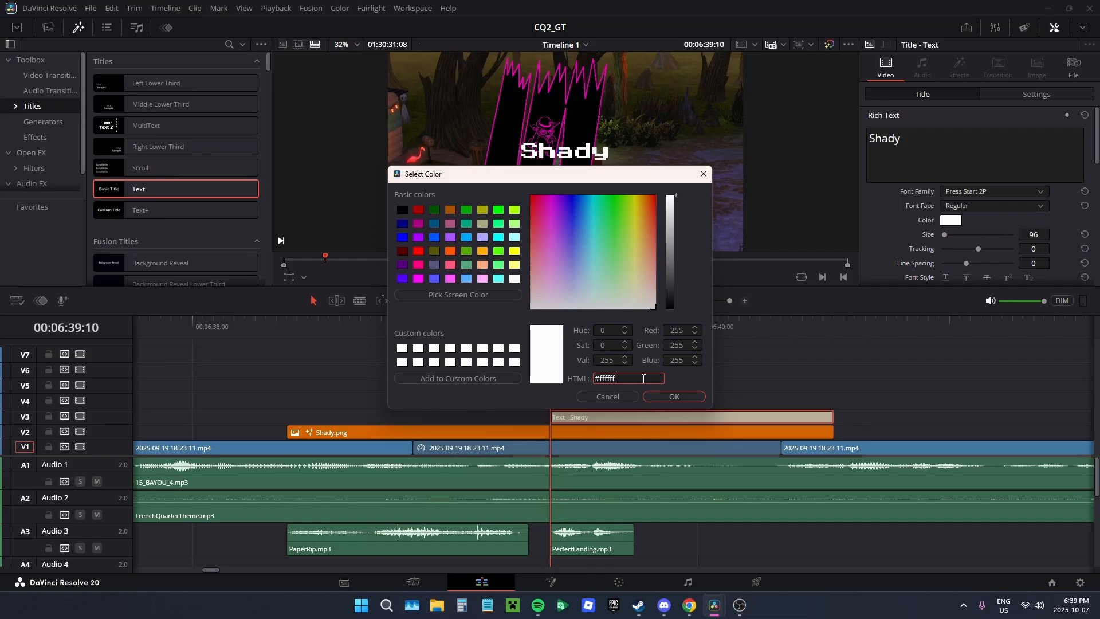
{"action": "key", "text": "BackSpace"}
{"action": "key", "text": "BackSpace"}
{"action": "key", "text": "BackSpace"}
{"action": "key", "text": "BackSpace"}
{"action": "type", "text": "00bf"}
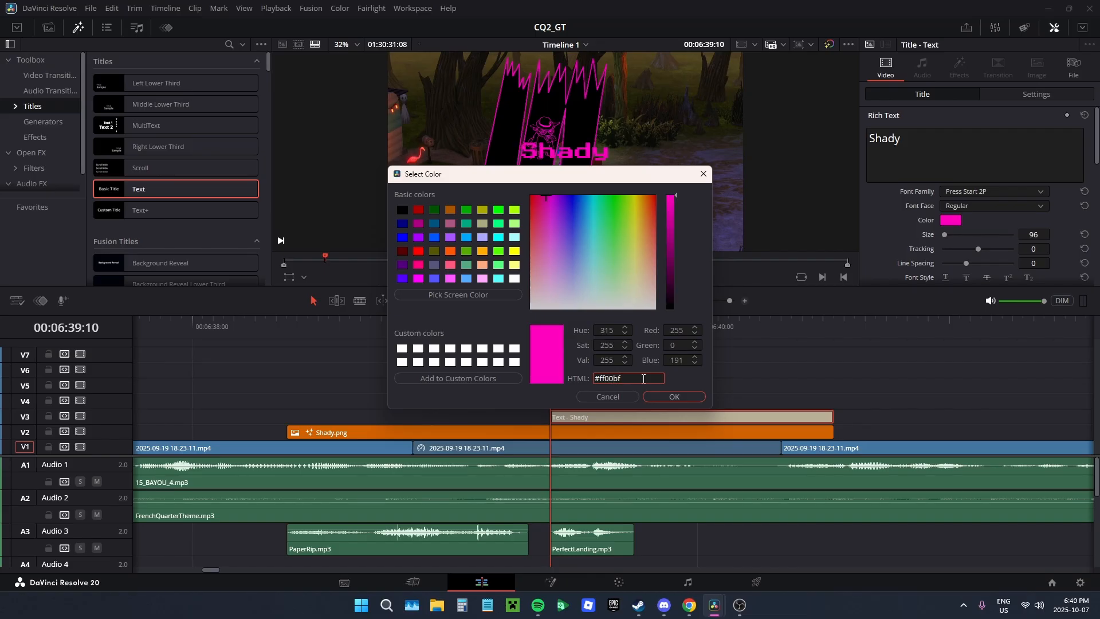
{"action": "key", "text": "Return"}
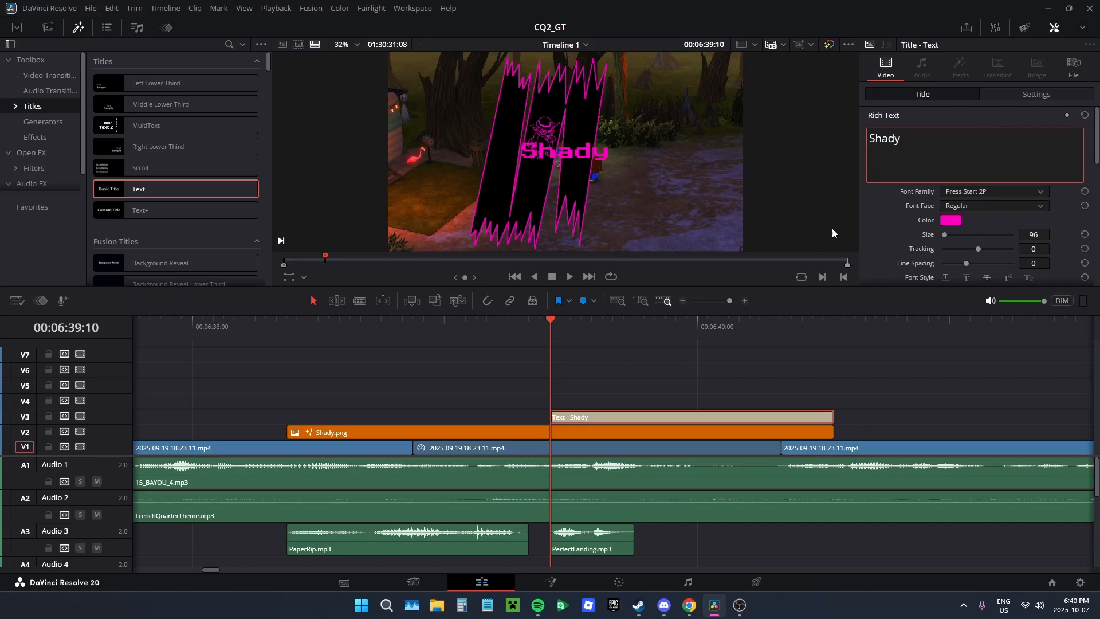
Step: At 00:06:39:15, set the title's zoom to 0.380, position X to 67 and rotation to 35.3, and keyframe zoom and position
{"action": "left_click", "coordinate": [991, 95]}
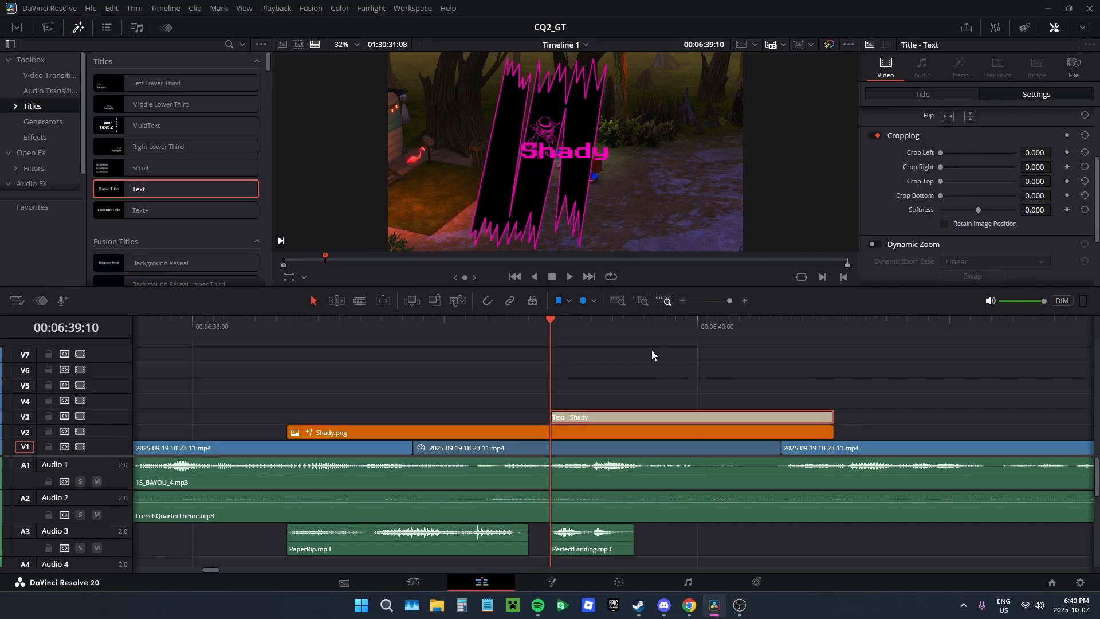
{"action": "left_click_drag", "start_coordinate": [707, 330], "coordinate": [651, 346]}
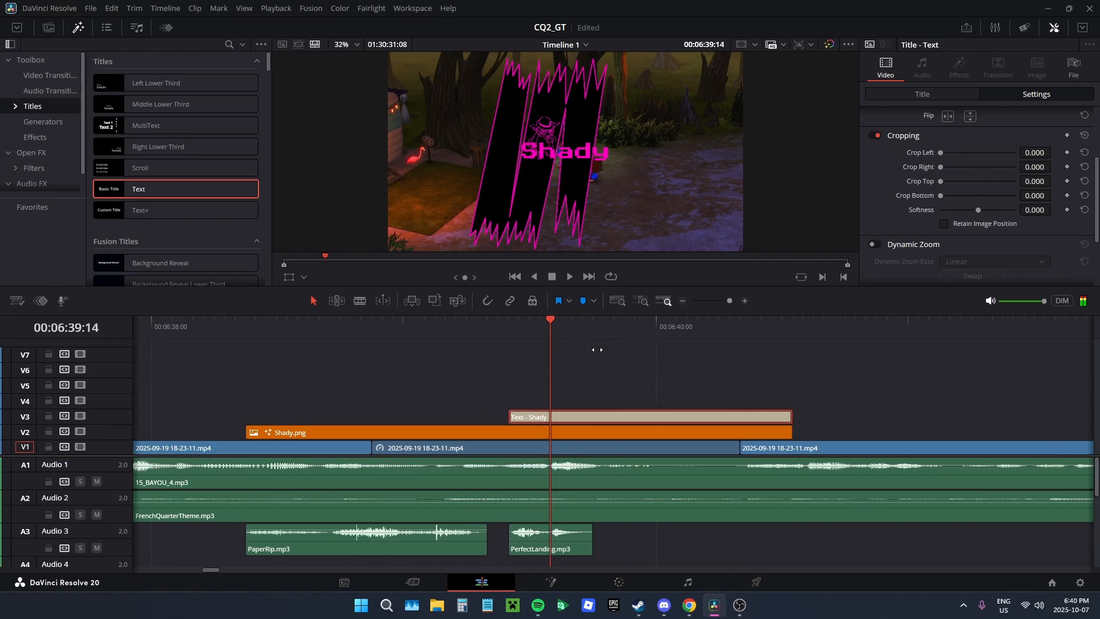
{"action": "key", "text": "Right"}
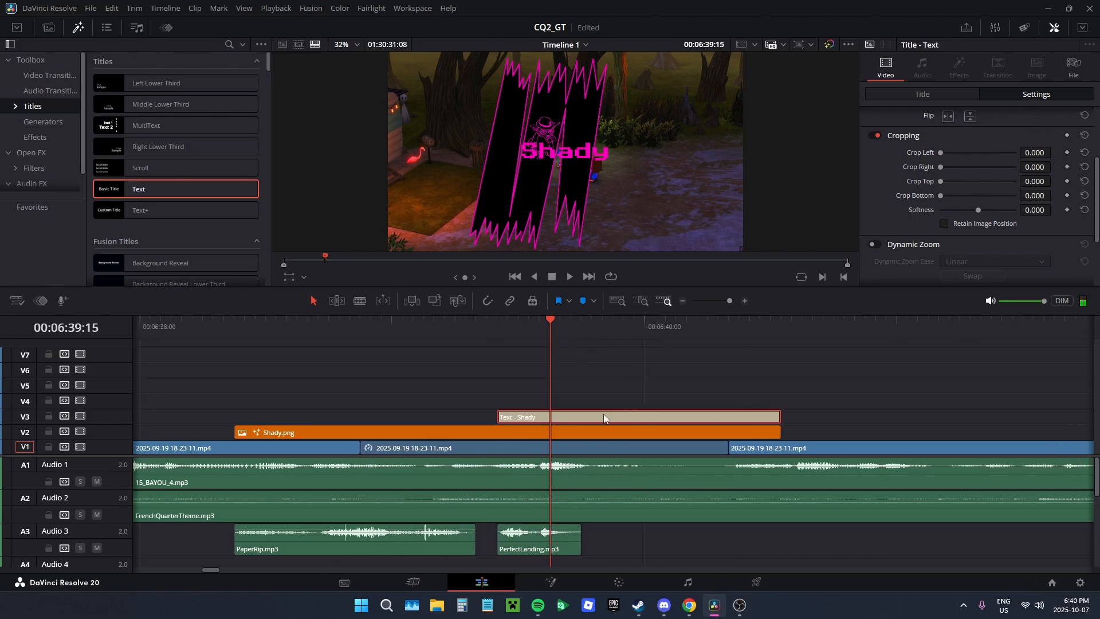
{"action": "scroll", "coordinate": [998, 181], "scroll_direction": "up", "scroll_amount": 3}
{"action": "left_click_drag", "start_coordinate": [977, 133], "coordinate": [951, 133]}
{"action": "left_click_drag", "start_coordinate": [1035, 162], "coordinate": [1056, 162]}
{"action": "mouse_move", "coordinate": [972, 146]}
{"action": "left_mouse_down"}
{"action": "mouse_move", "coordinate": [965, 134]}
{"action": "mouse_move", "coordinate": [984, 147]}
{"action": "mouse_move", "coordinate": [984, 133]}
{"action": "left_mouse_up"}
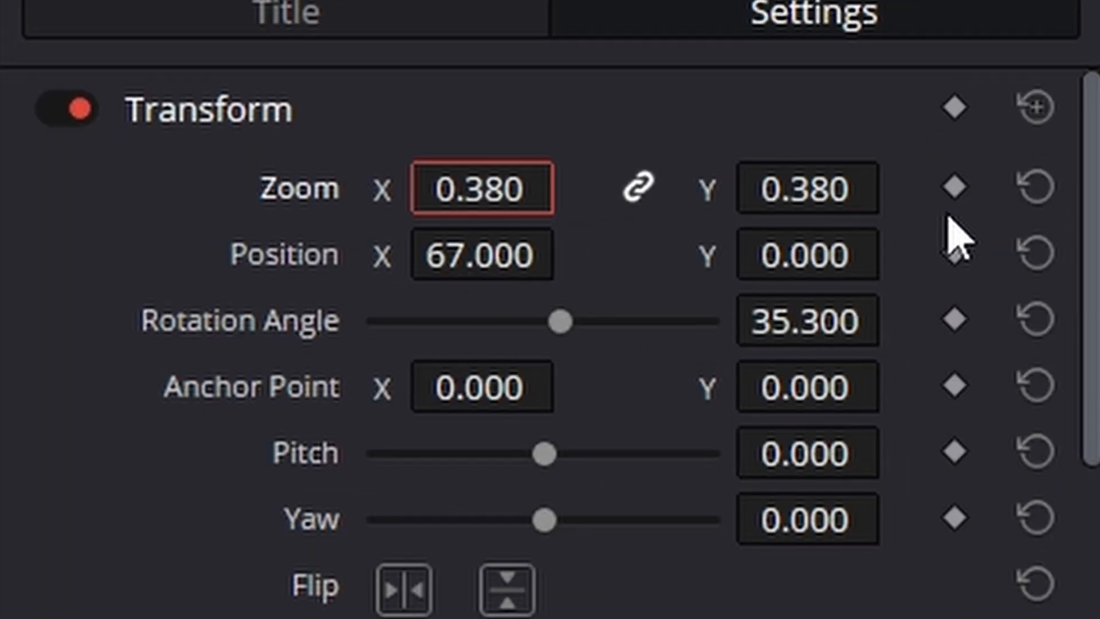
{"action": "left_click", "coordinate": [954, 188]}
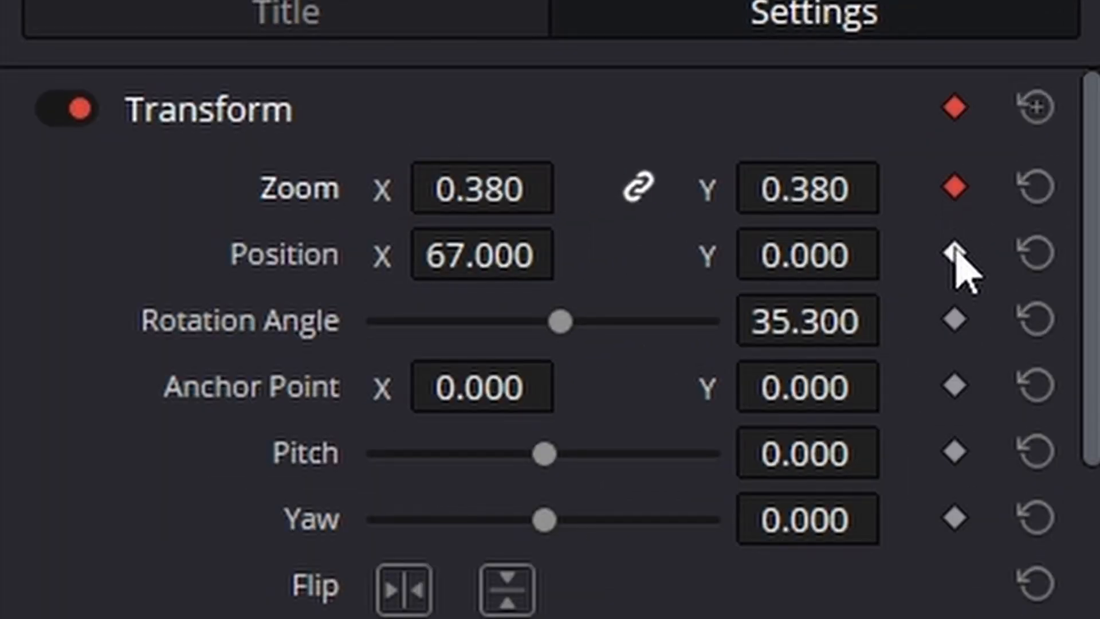
{"action": "left_click", "coordinate": [955, 253]}
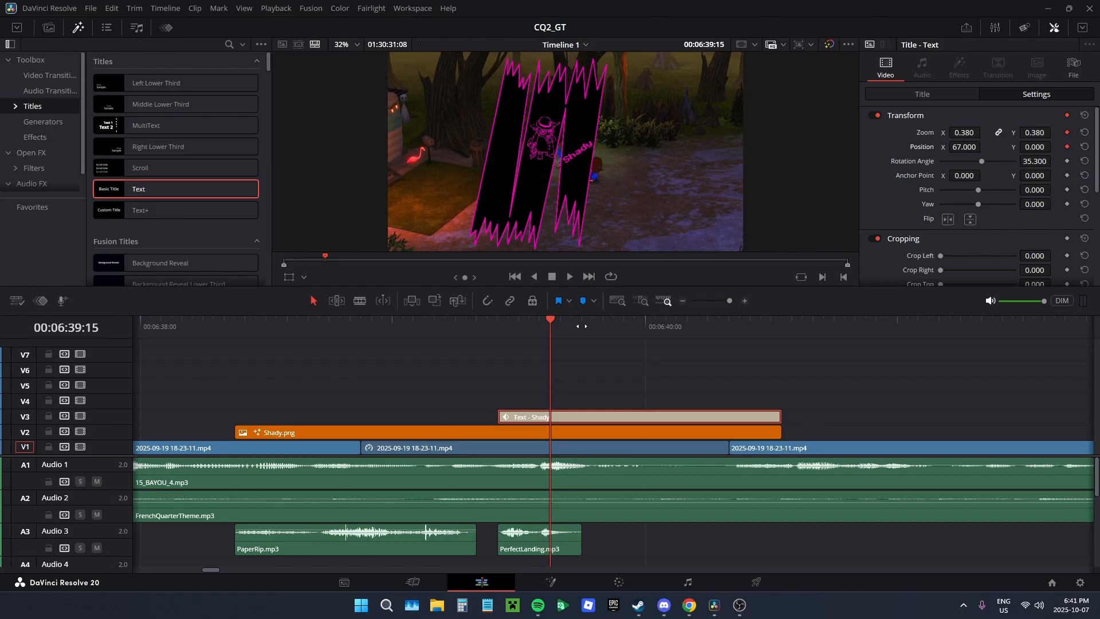
Step: At the title's first frame, 00:06:39:10, set its zoom to 74.820 and its position to X -5996, Y -3503, out of view
{"action": "left_click_drag", "start_coordinate": [582, 325], "coordinate": [627, 324]}
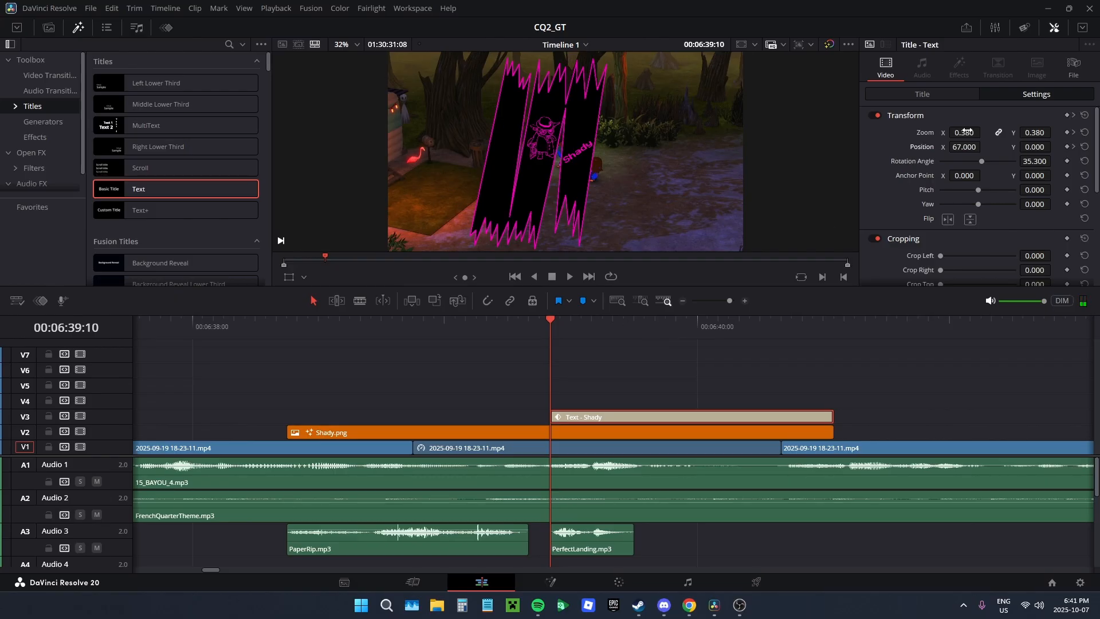
{"action": "left_click_drag", "start_coordinate": [966, 131], "coordinate": [776, 144]}
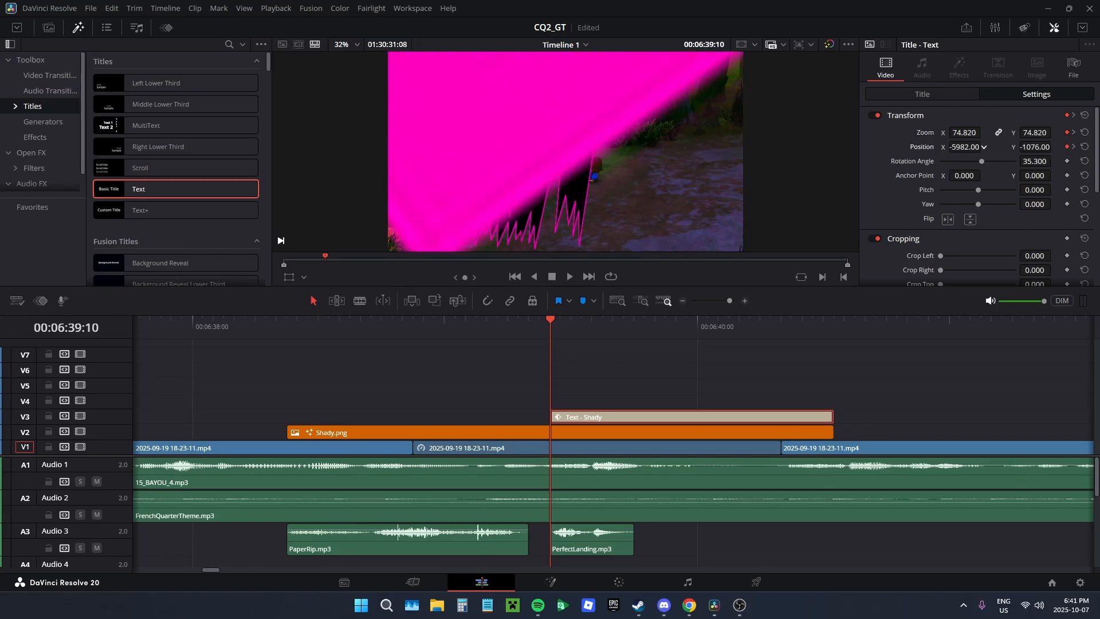
{"action": "left_click_drag", "start_coordinate": [1034, 148], "coordinate": [950, 147]}
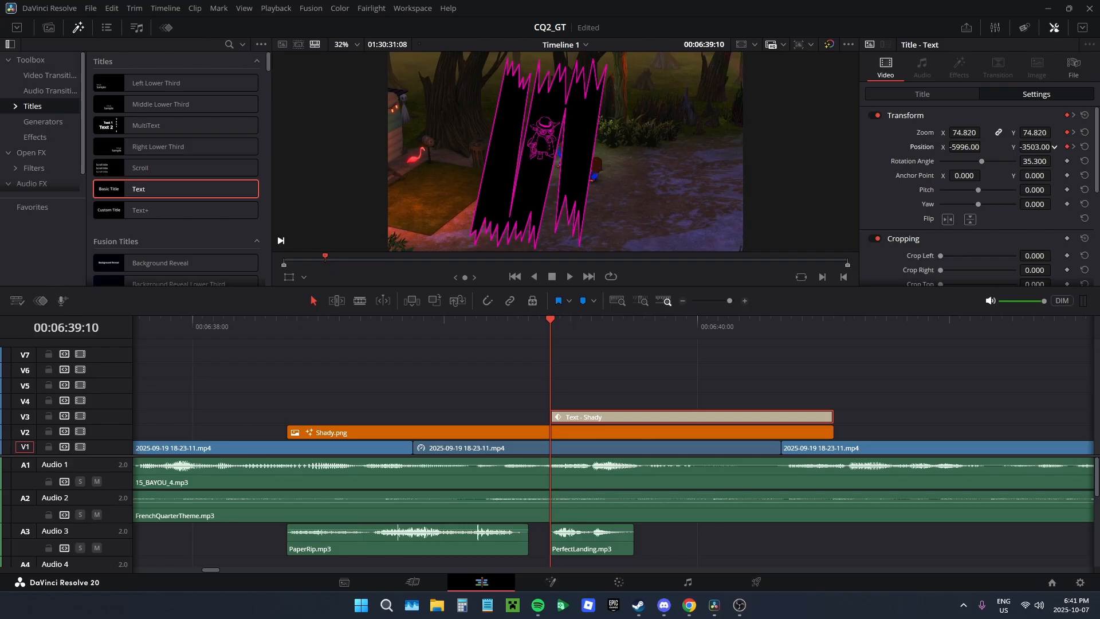
Step: Set the title's position X to -3219 at its first frame, 00:06:39:10, and play back the entrance animation
{"action": "left_click_drag", "start_coordinate": [955, 147], "coordinate": [1031, 146]}
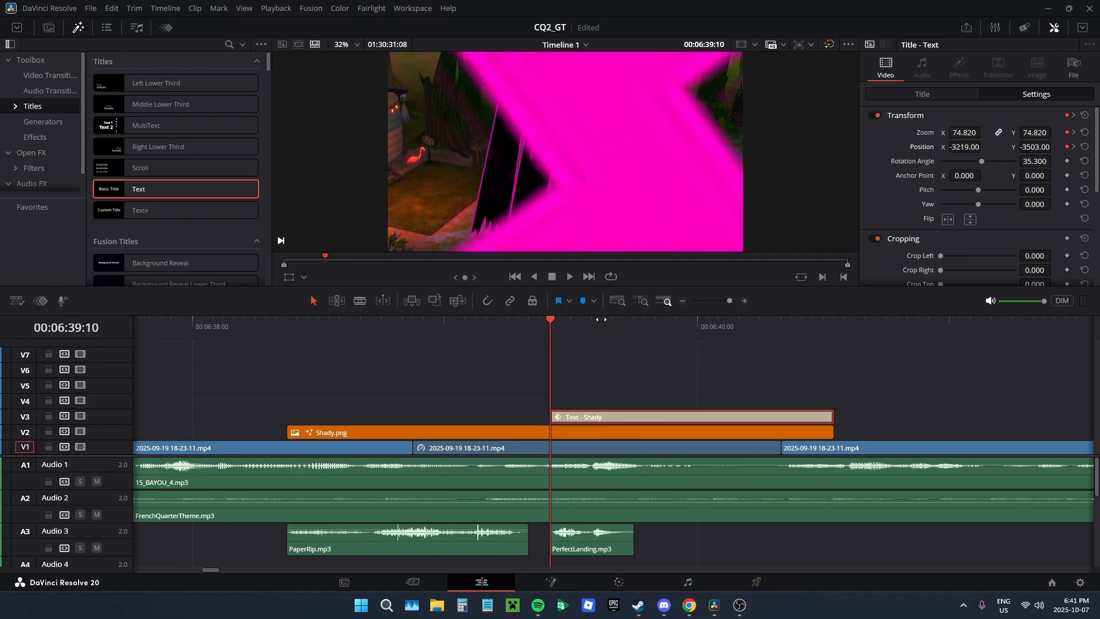
{"action": "left_click_drag", "start_coordinate": [601, 320], "coordinate": [996, 348]}
{"action": "left_click", "coordinate": [570, 277]}
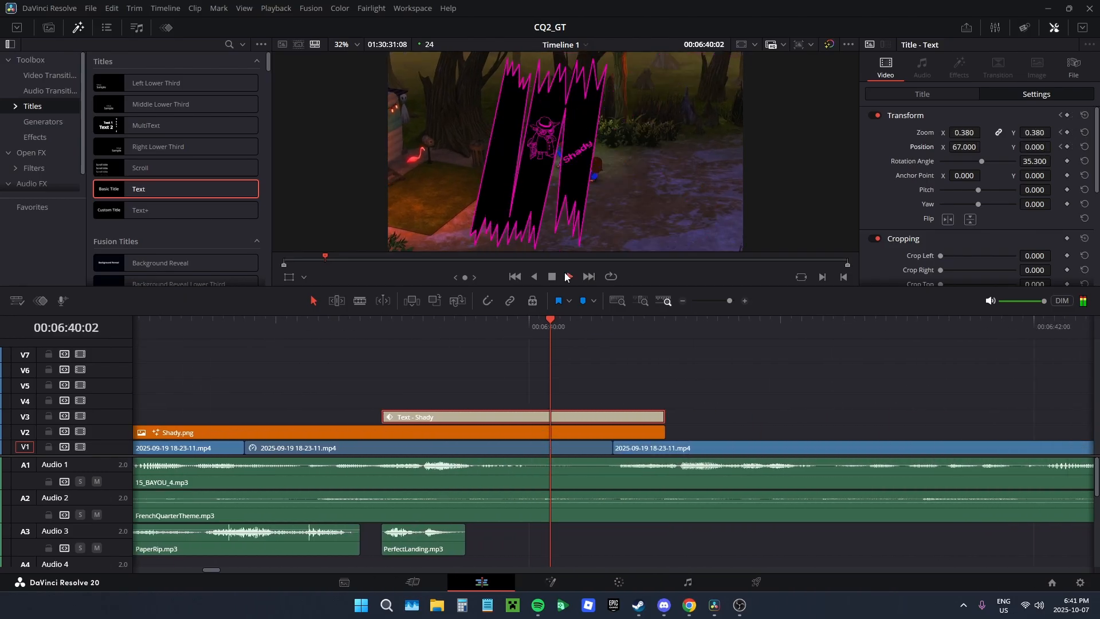
{"action": "left_click", "coordinate": [566, 278]}
Step: Add a short fade-in to the start of the "Shady" title clip and play the paper-tear section to check it
{"action": "scroll", "coordinate": [398, 382], "scroll_direction": "up", "scroll_amount": 3}
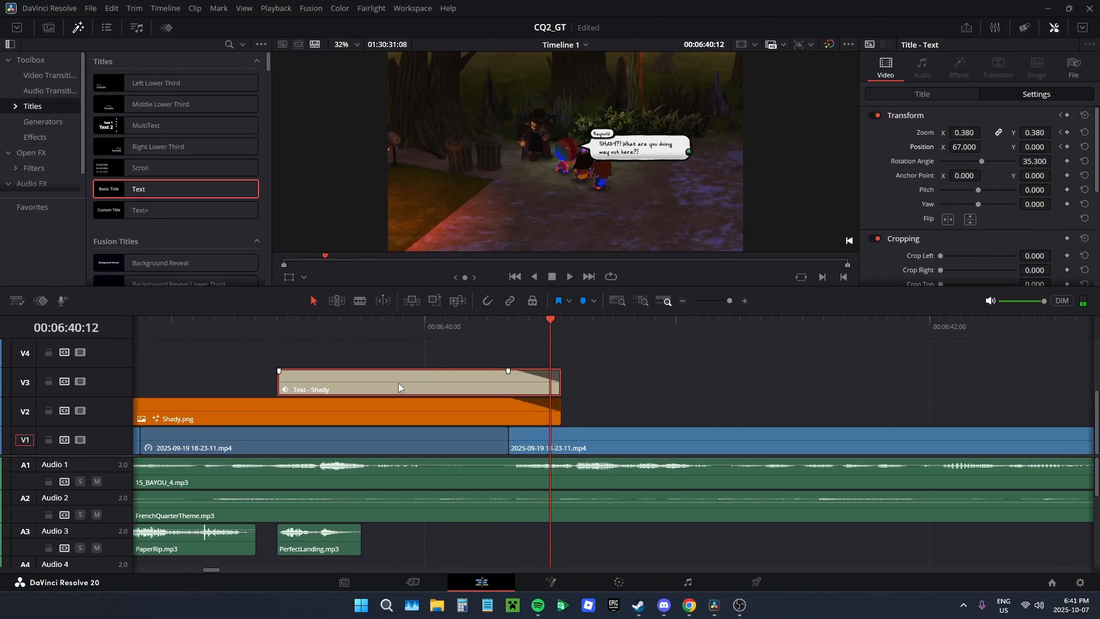
{"action": "scroll", "coordinate": [398, 383], "scroll_direction": "up", "scroll_amount": 2}
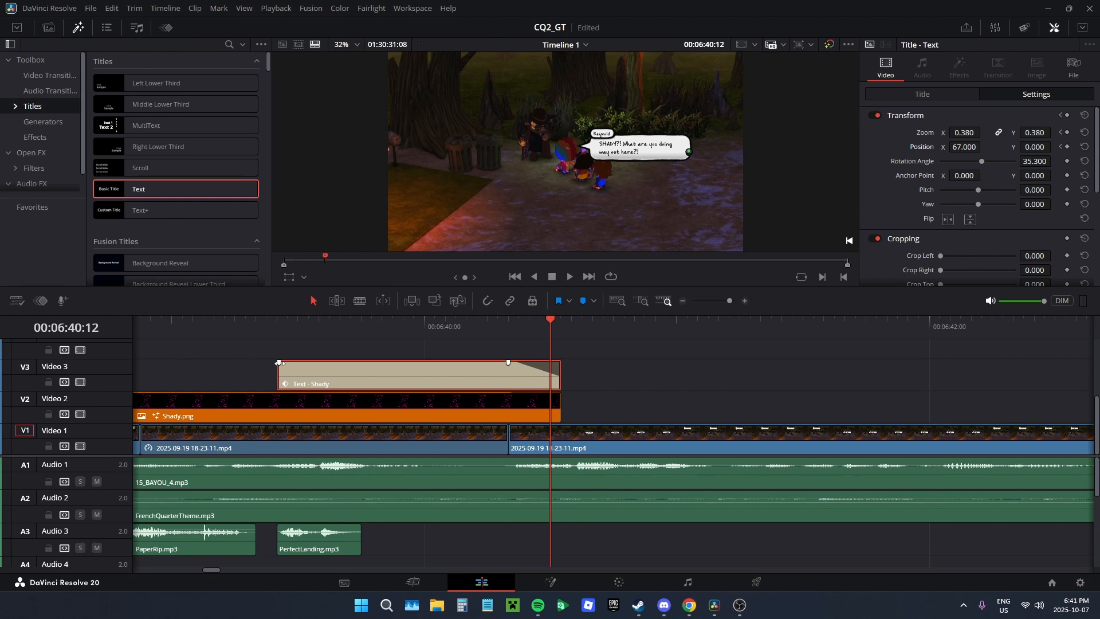
{"action": "left_click_drag", "start_coordinate": [278, 362], "coordinate": [670, 338]}
{"action": "key", "text": "ctrl+s"}
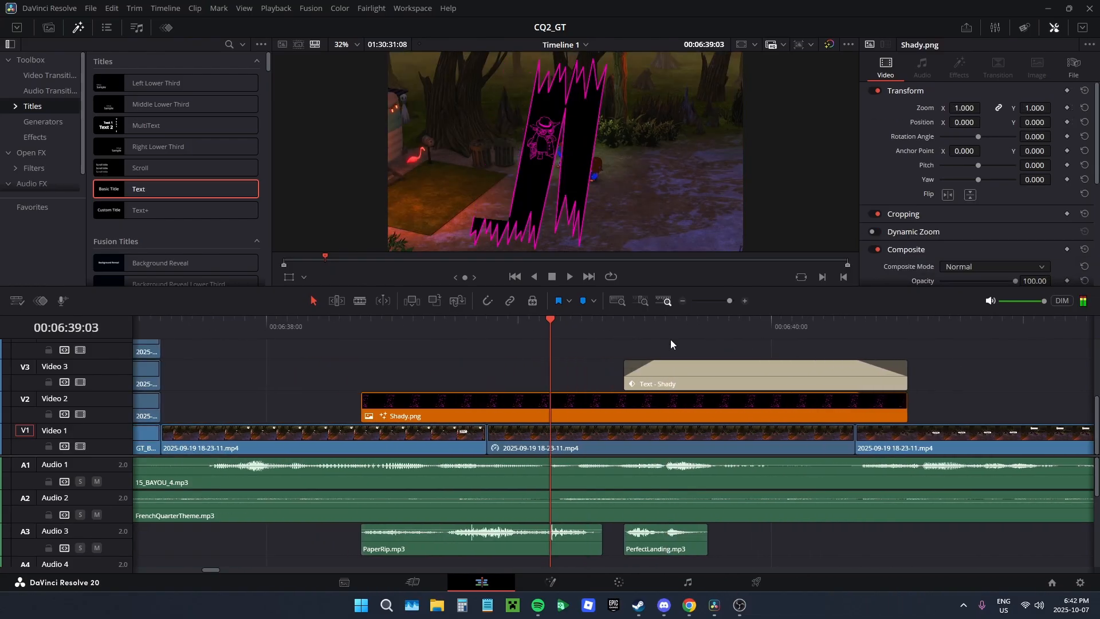
{"action": "left_click", "coordinate": [569, 278]}
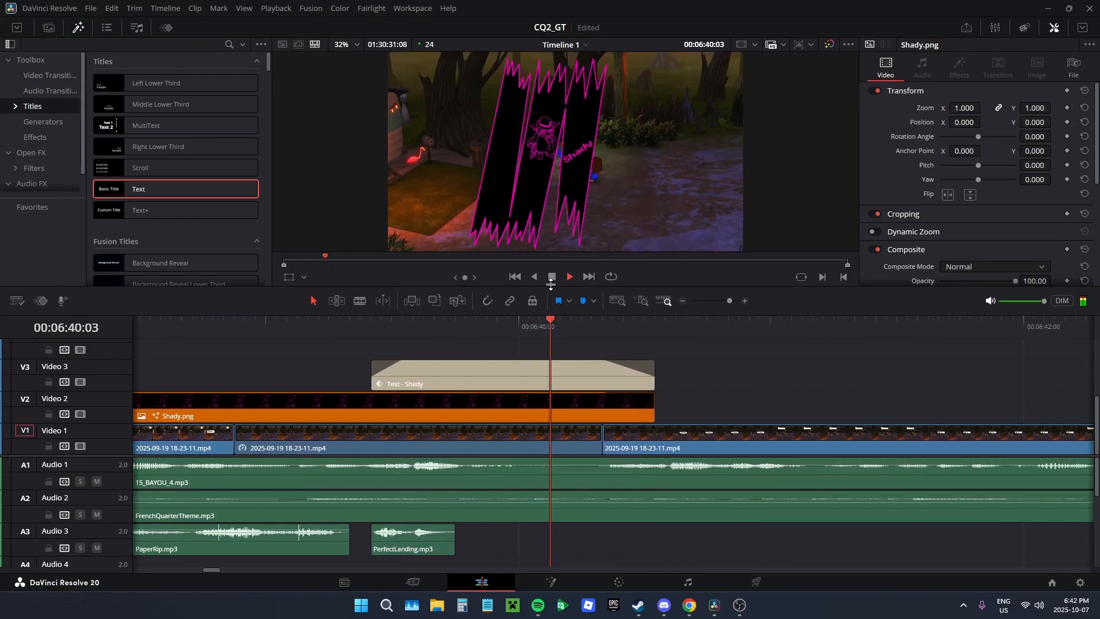
{"action": "left_click", "coordinate": [549, 279]}
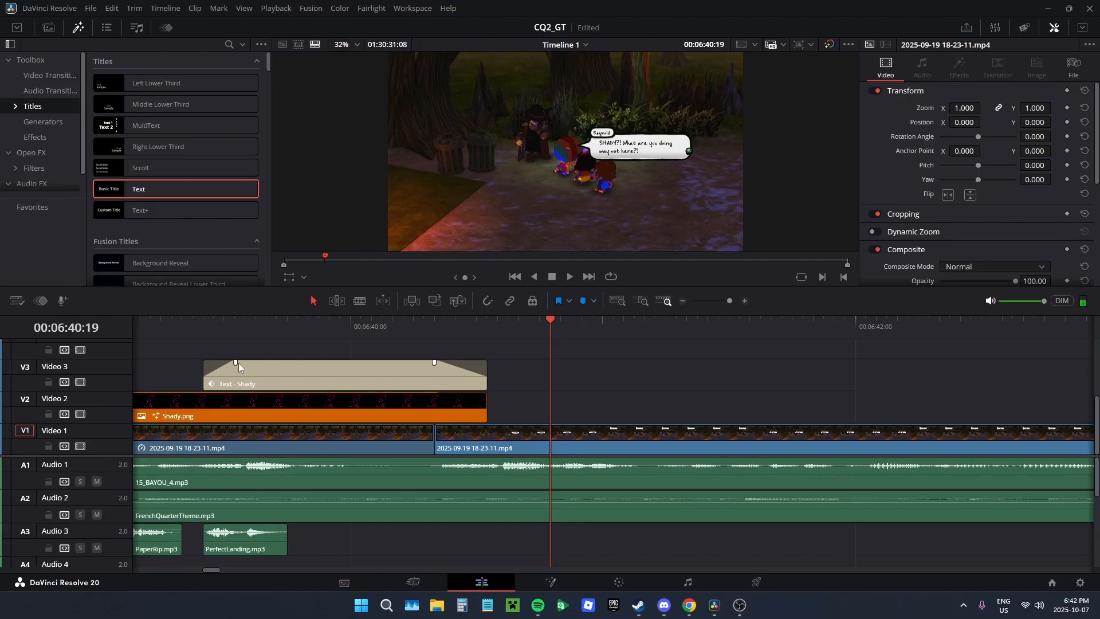
Step: Remove the title clip's fade-in and set its position X to -5876 at its first frame, 00:06:39:10
{"action": "left_click_drag", "start_coordinate": [238, 363], "coordinate": [205, 363]}
{"action": "left_click_drag", "start_coordinate": [325, 337], "coordinate": [670, 338]}
{"action": "left_click", "coordinate": [671, 372]}
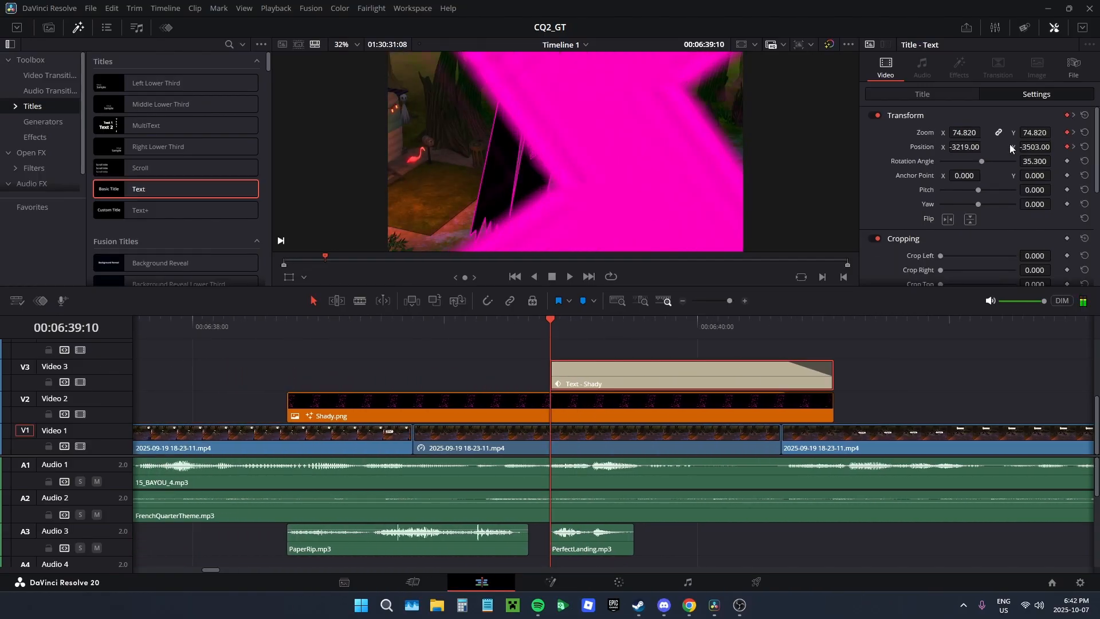
{"action": "mouse_move", "coordinate": [974, 147]}
{"action": "left_mouse_down"}
{"action": "mouse_move", "coordinate": [956, 147]}
{"action": "mouse_move", "coordinate": [982, 147]}
{"action": "left_mouse_up"}
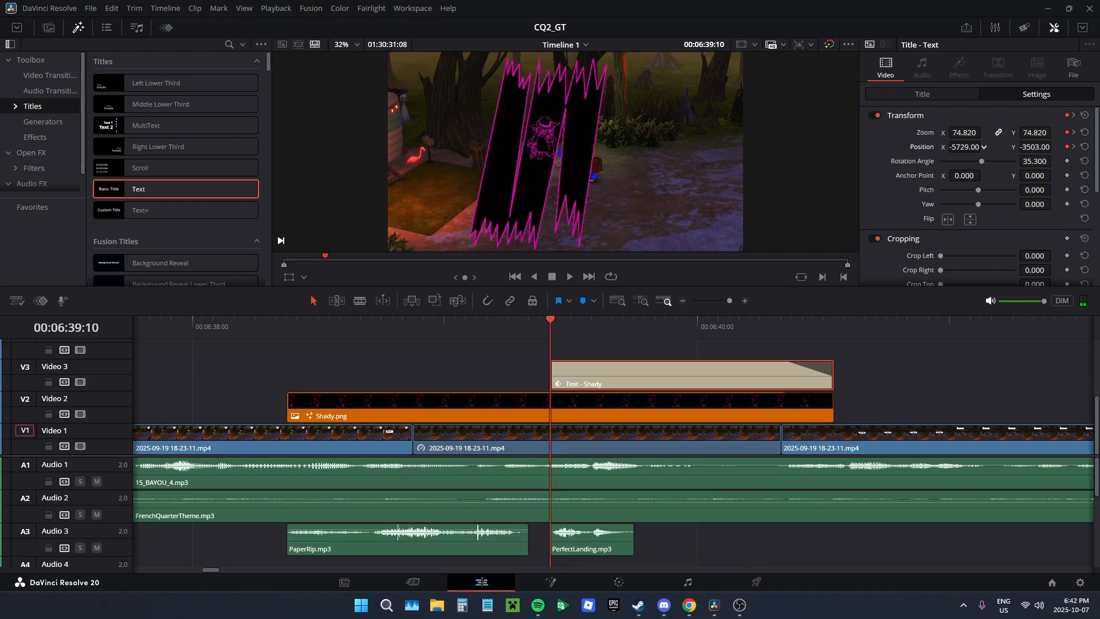
Step: Review the finished title animation in full-screen playback, then examine the surrounding clips on the timeline
{"action": "scroll", "coordinate": [748, 388], "scroll_direction": "down", "scroll_amount": 3}
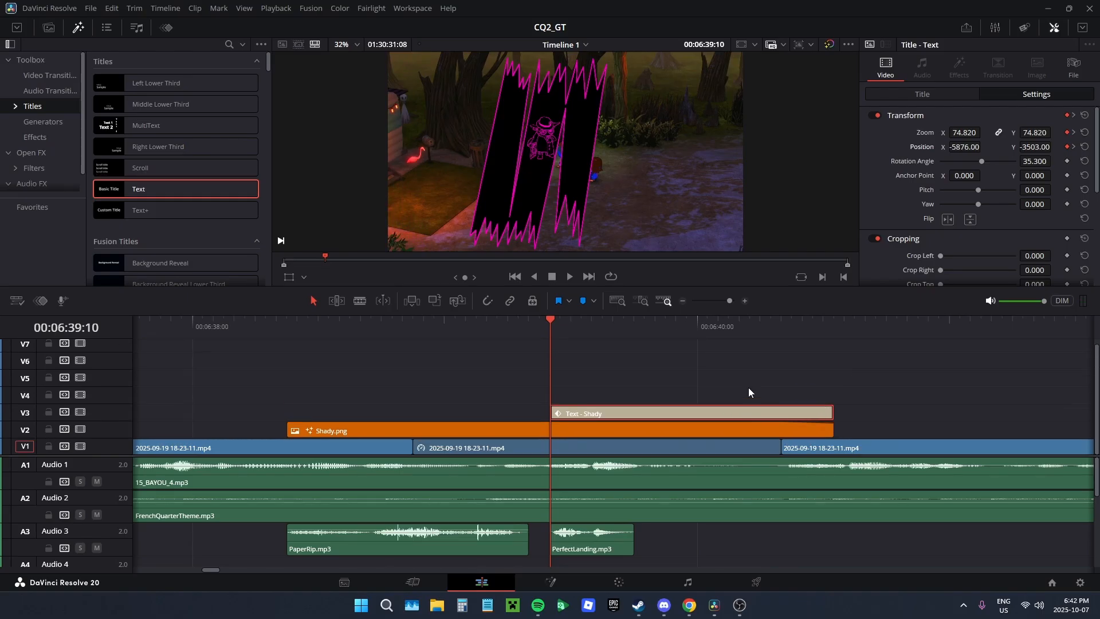
{"action": "left_click_drag", "start_coordinate": [691, 333], "coordinate": [1077, 347]}
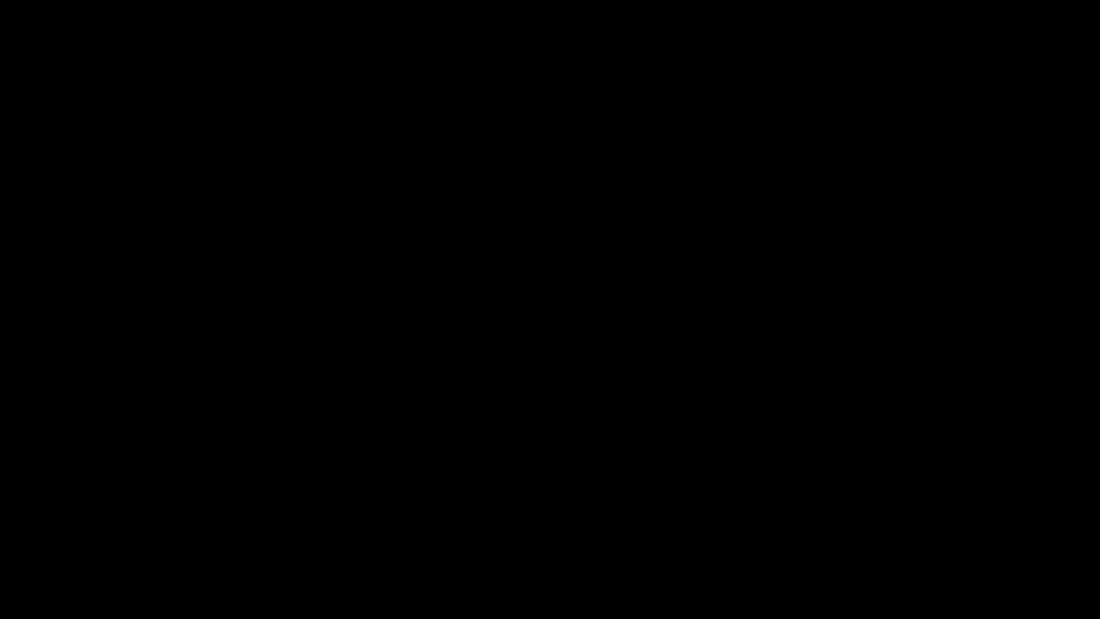
{"action": "key", "text": "Escape"}
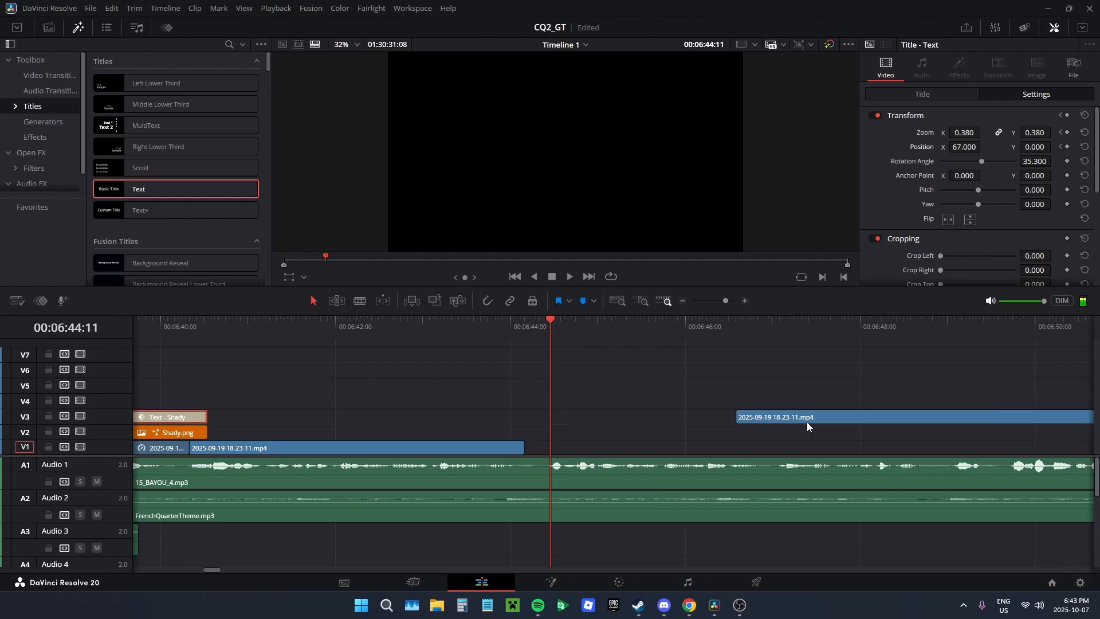
{"action": "scroll", "coordinate": [807, 422], "scroll_direction": "down", "scroll_amount": 10}
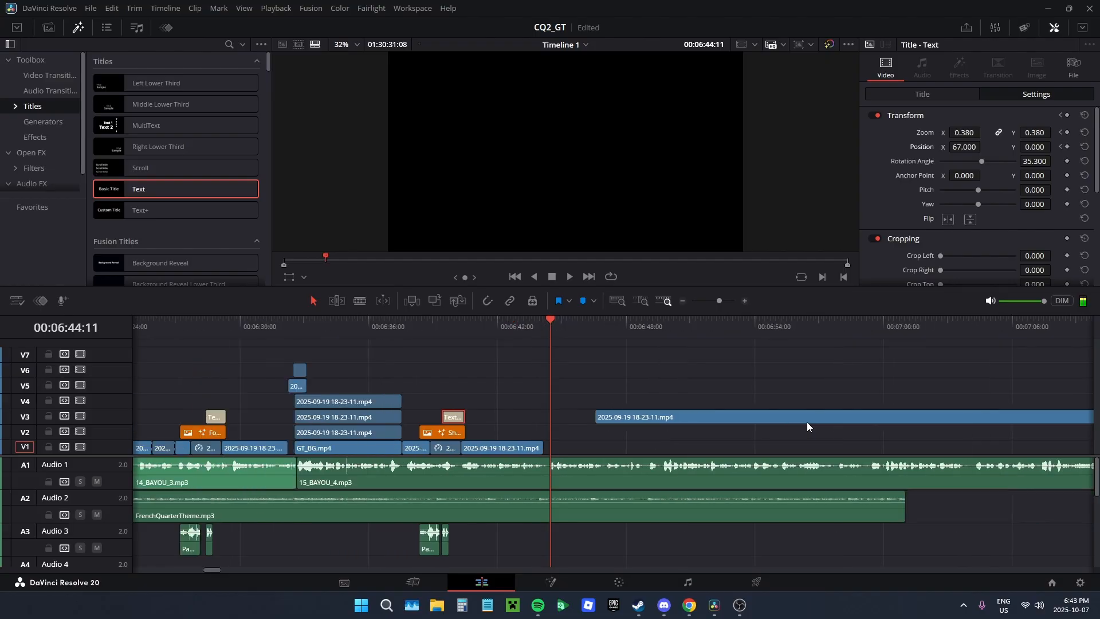